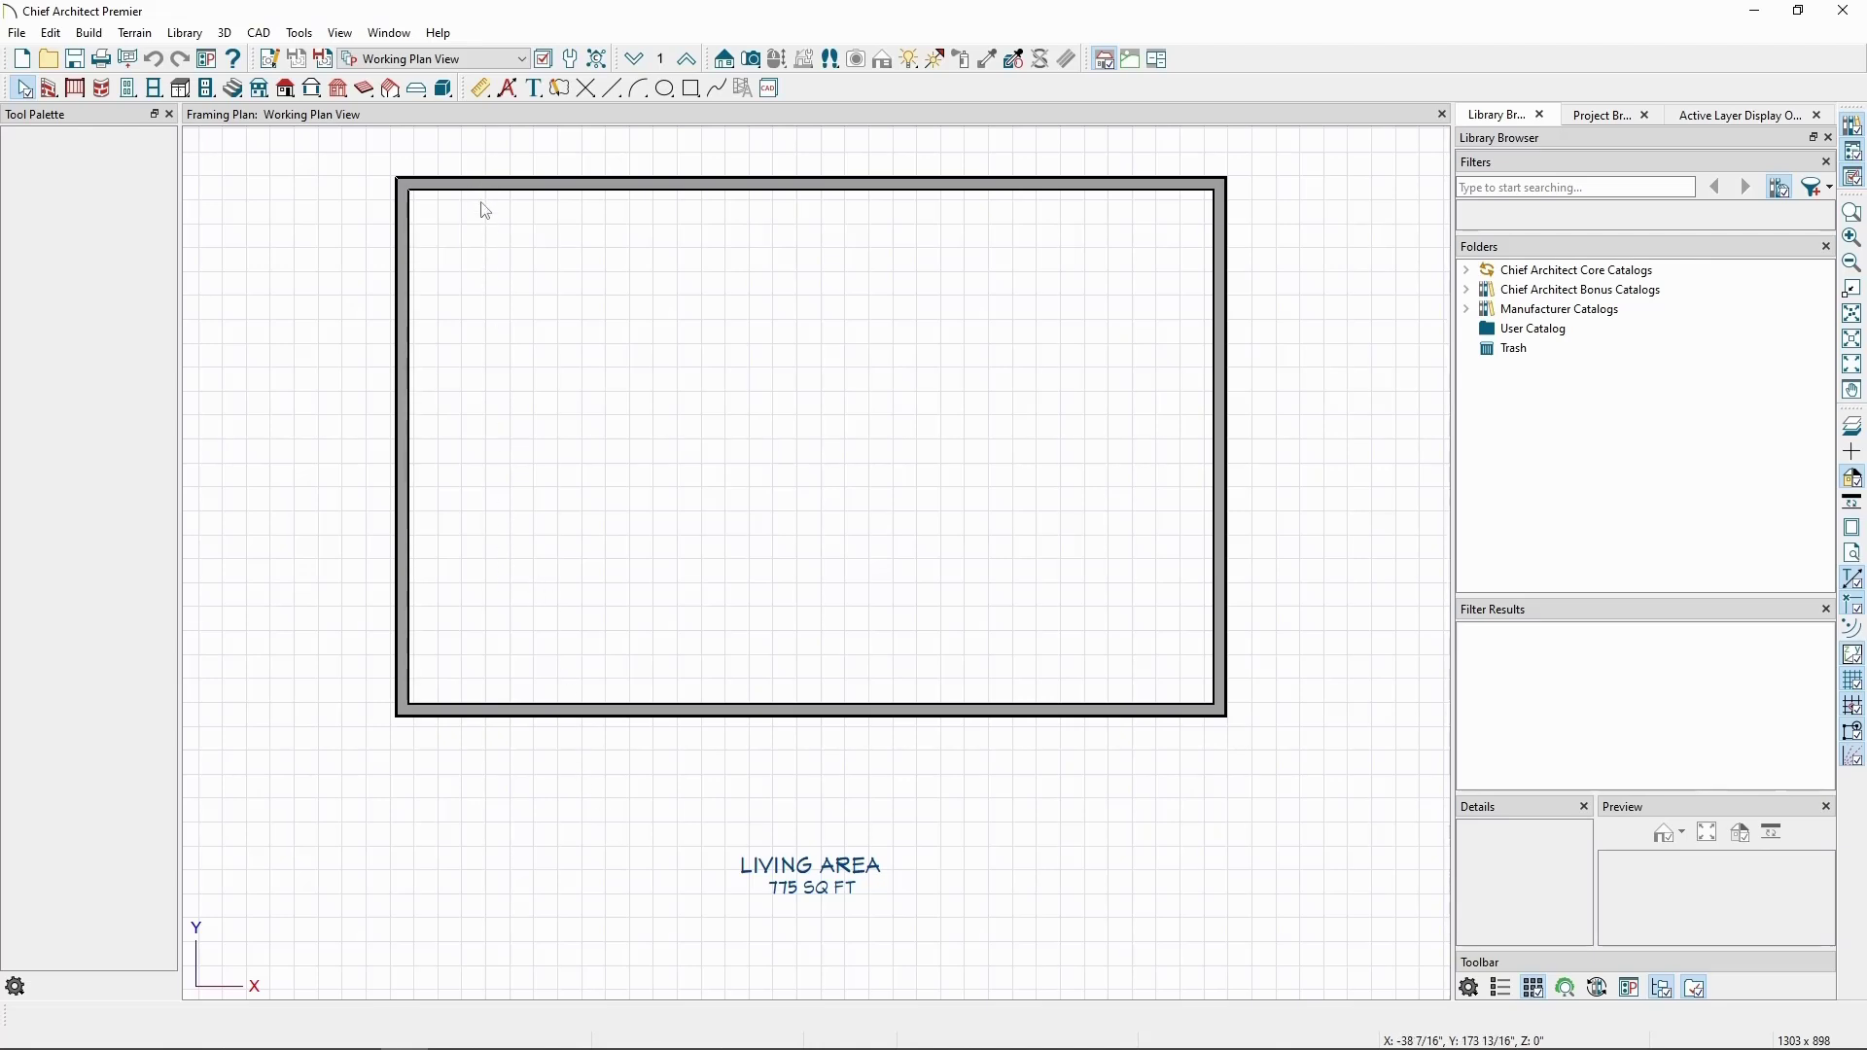
# Switch to the Framing, Floor Plan View and centre the building on screen.
pyautogui.click(491, 58)
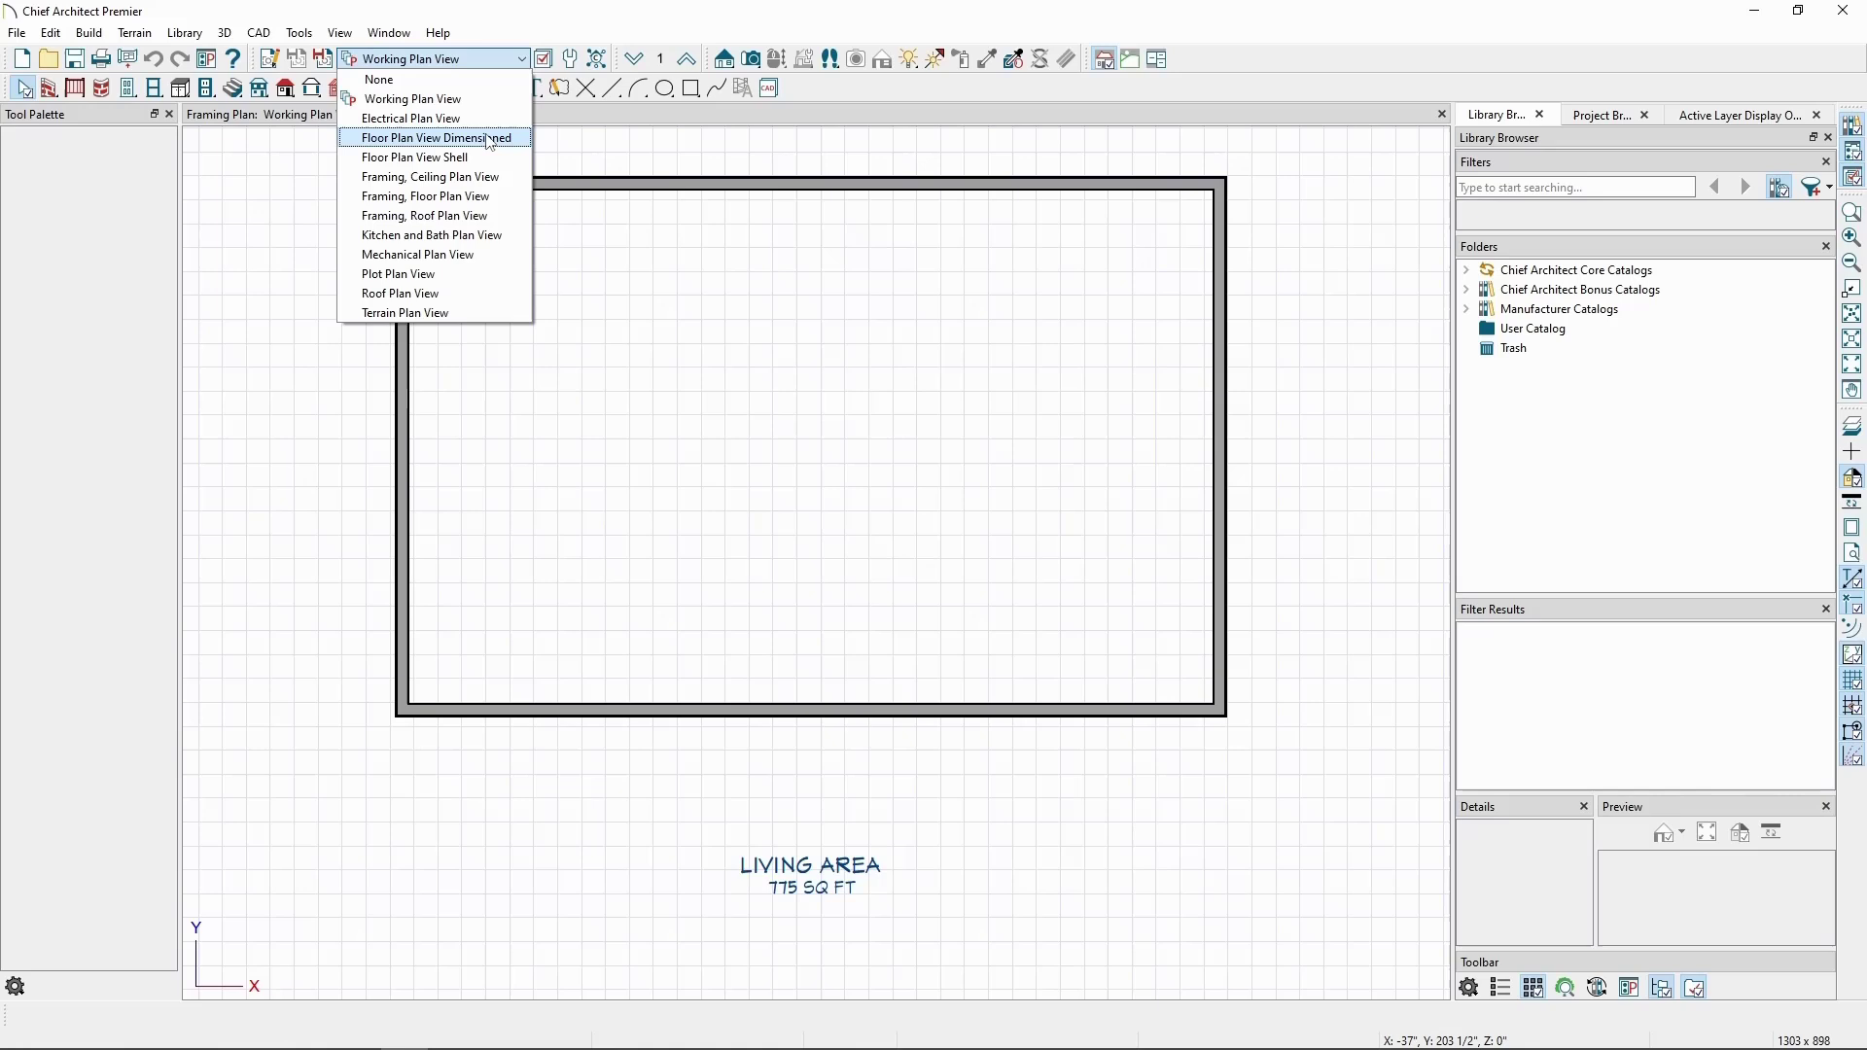
pyautogui.click(480, 199)
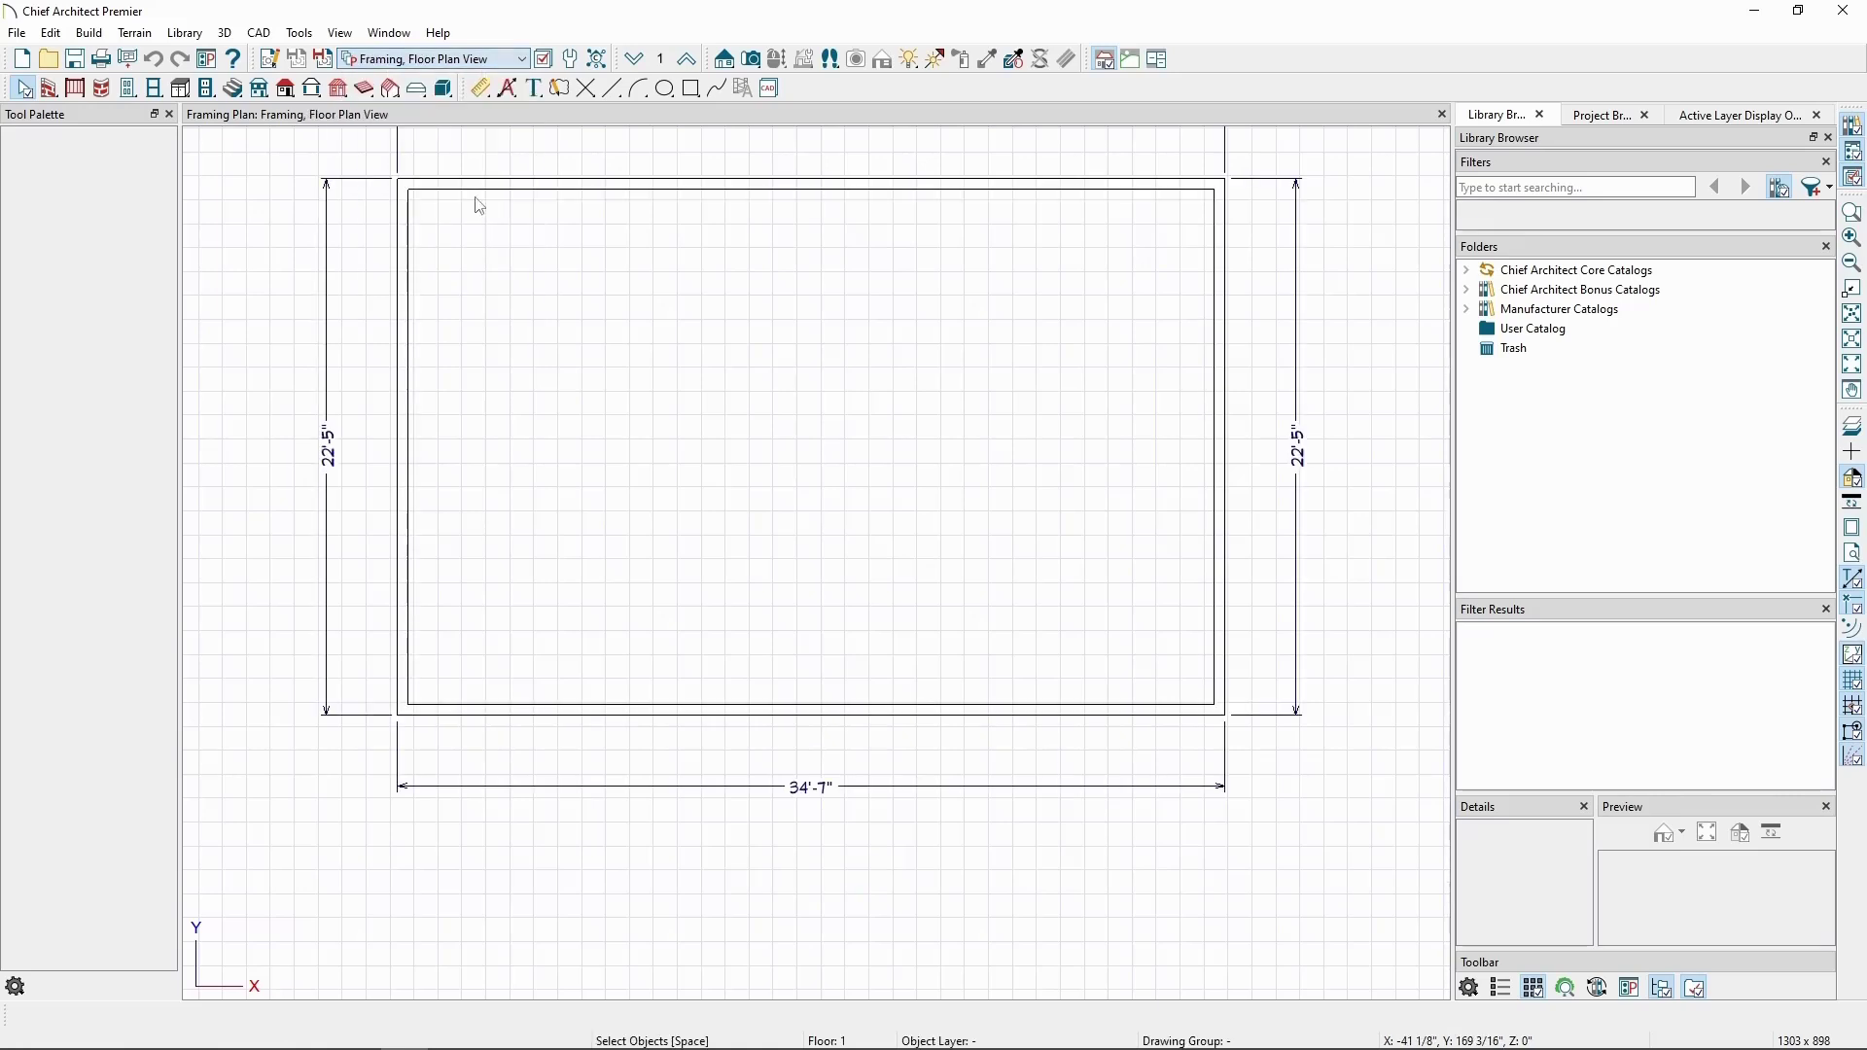
pyautogui.moveTo(480, 200); pyautogui.dragTo(459, 362, button='middle')
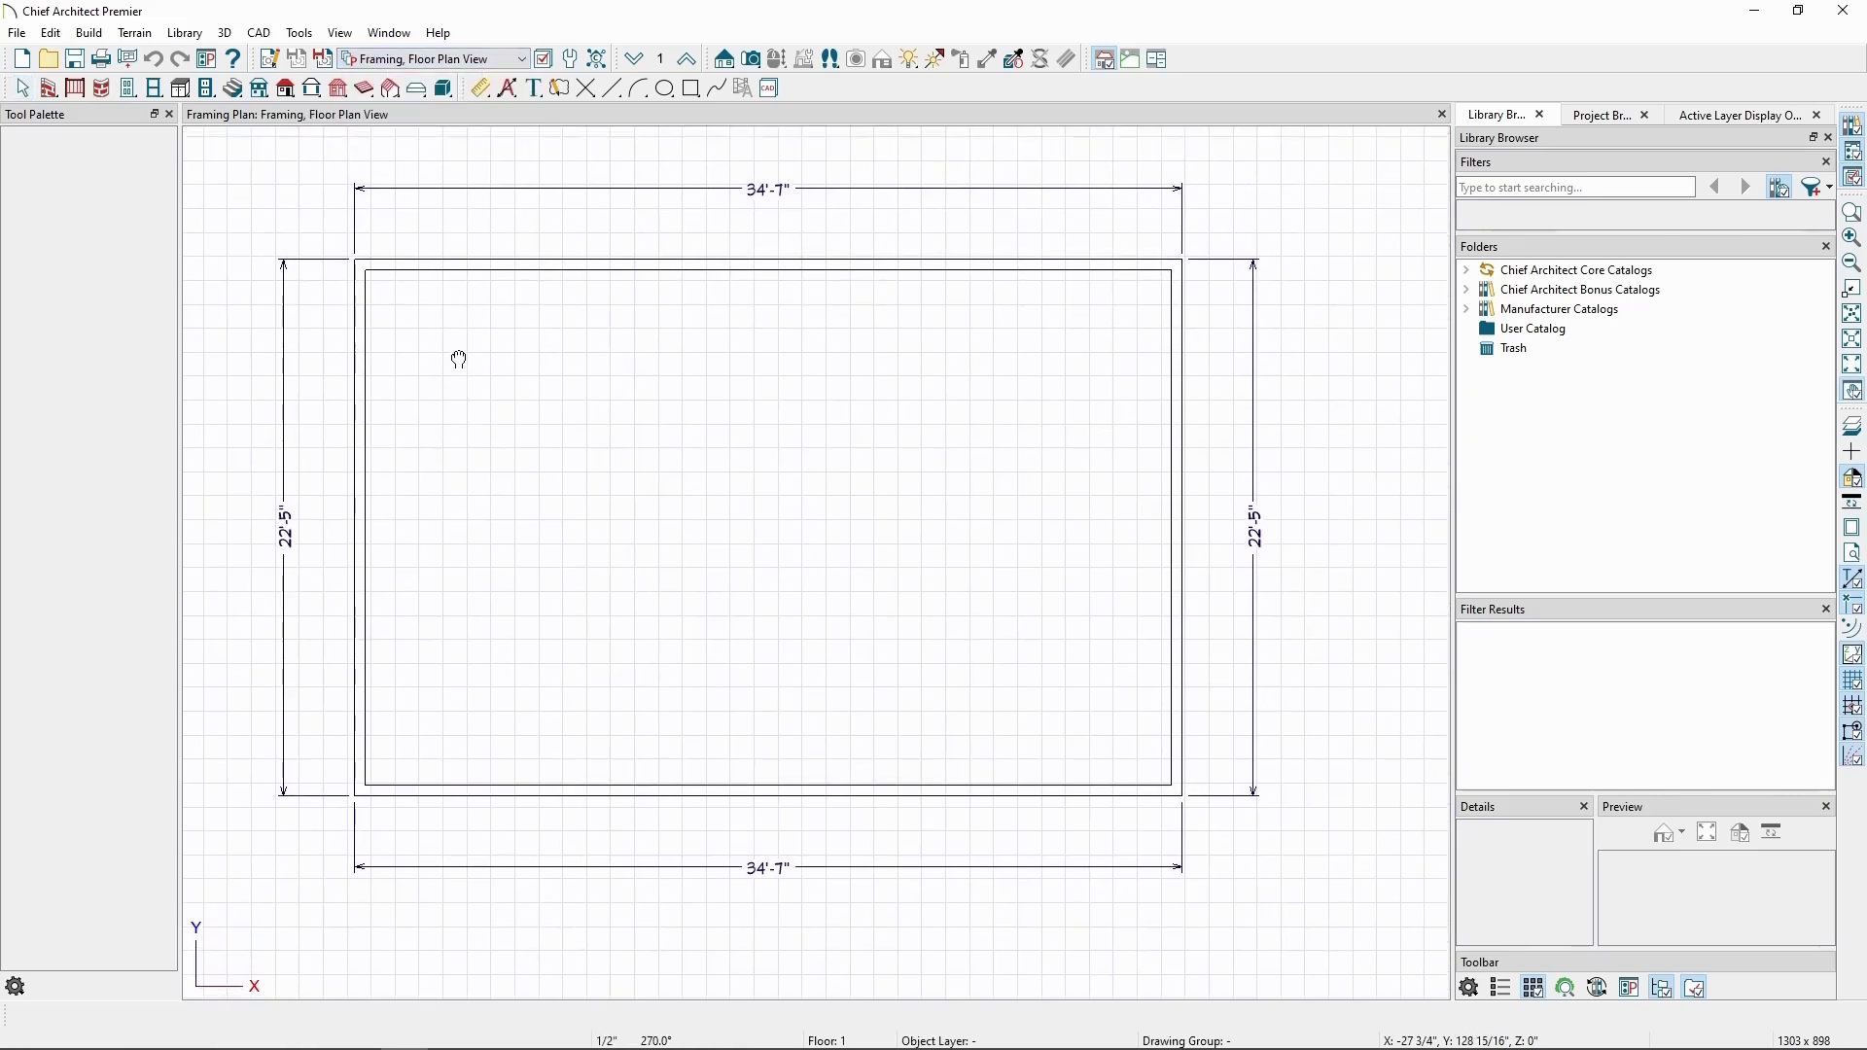
# In Build Framing, set Floors, Ceilings and Walls to rebuild automatically and confirm.
pyautogui.click(89, 33)
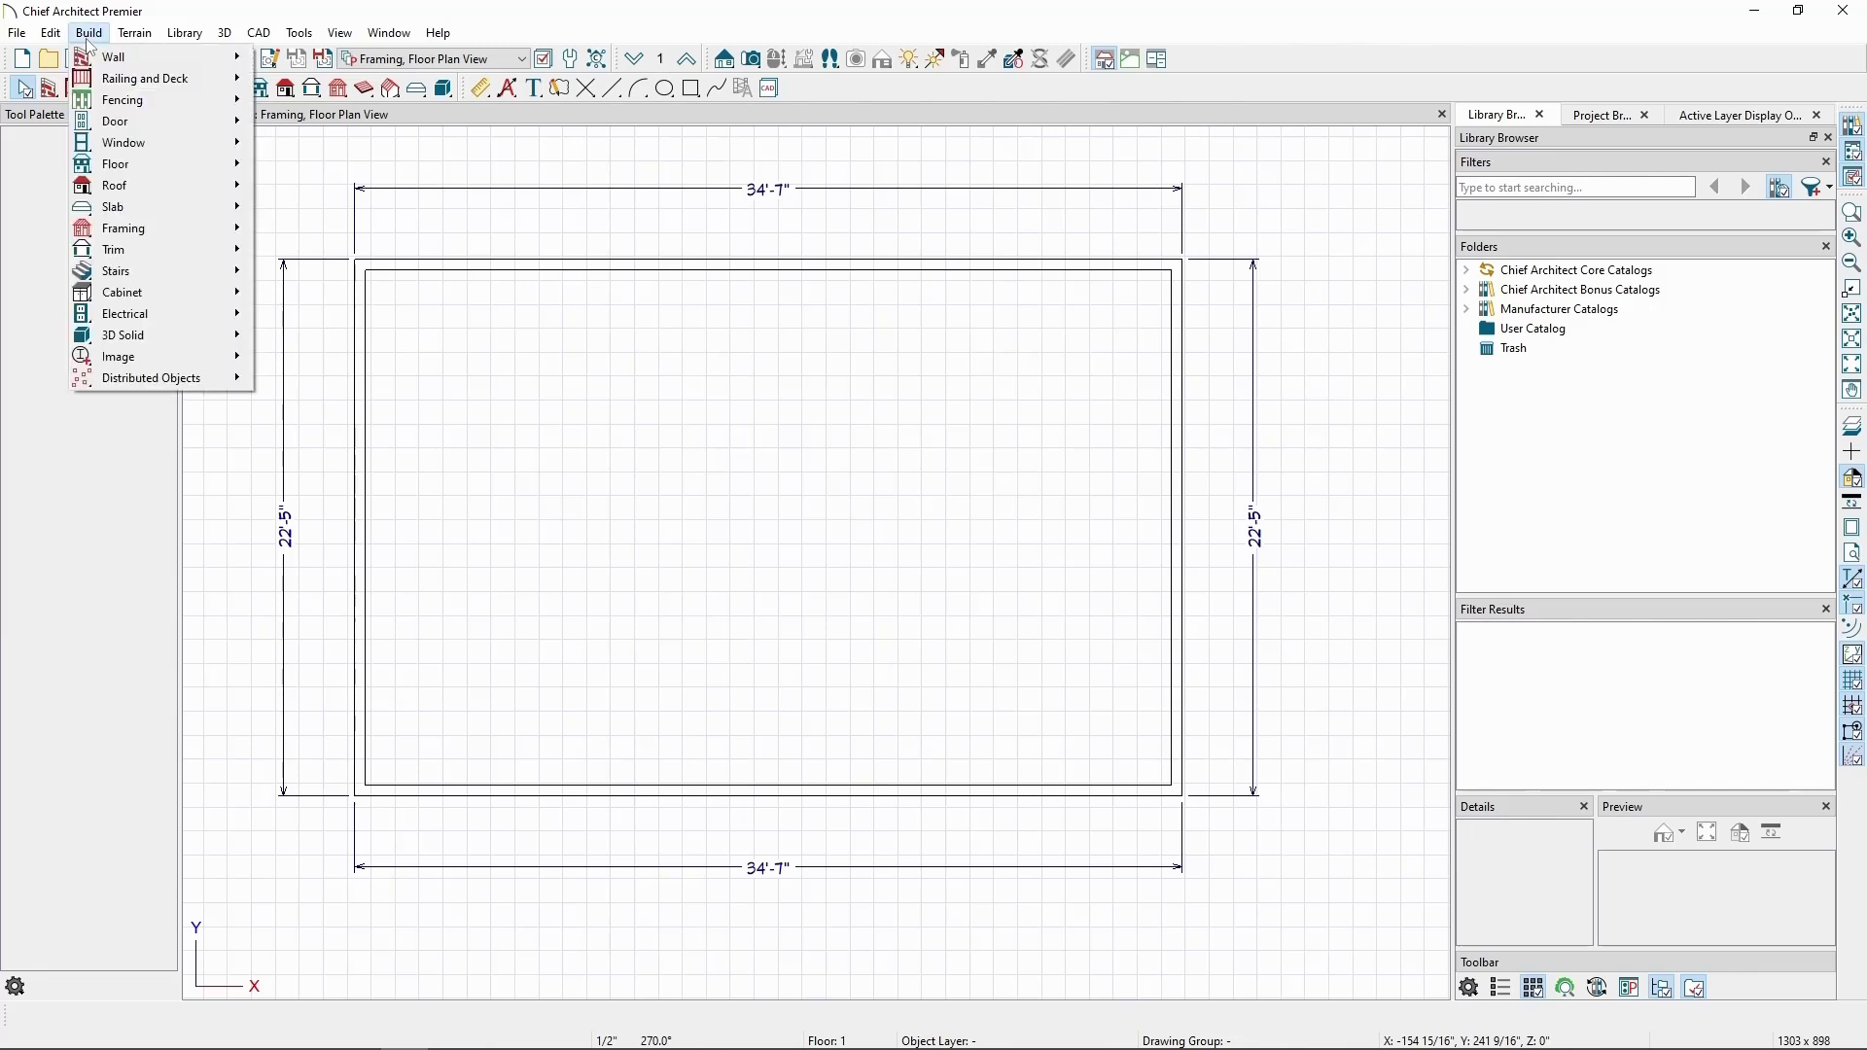
pyautogui.moveTo(224, 228)
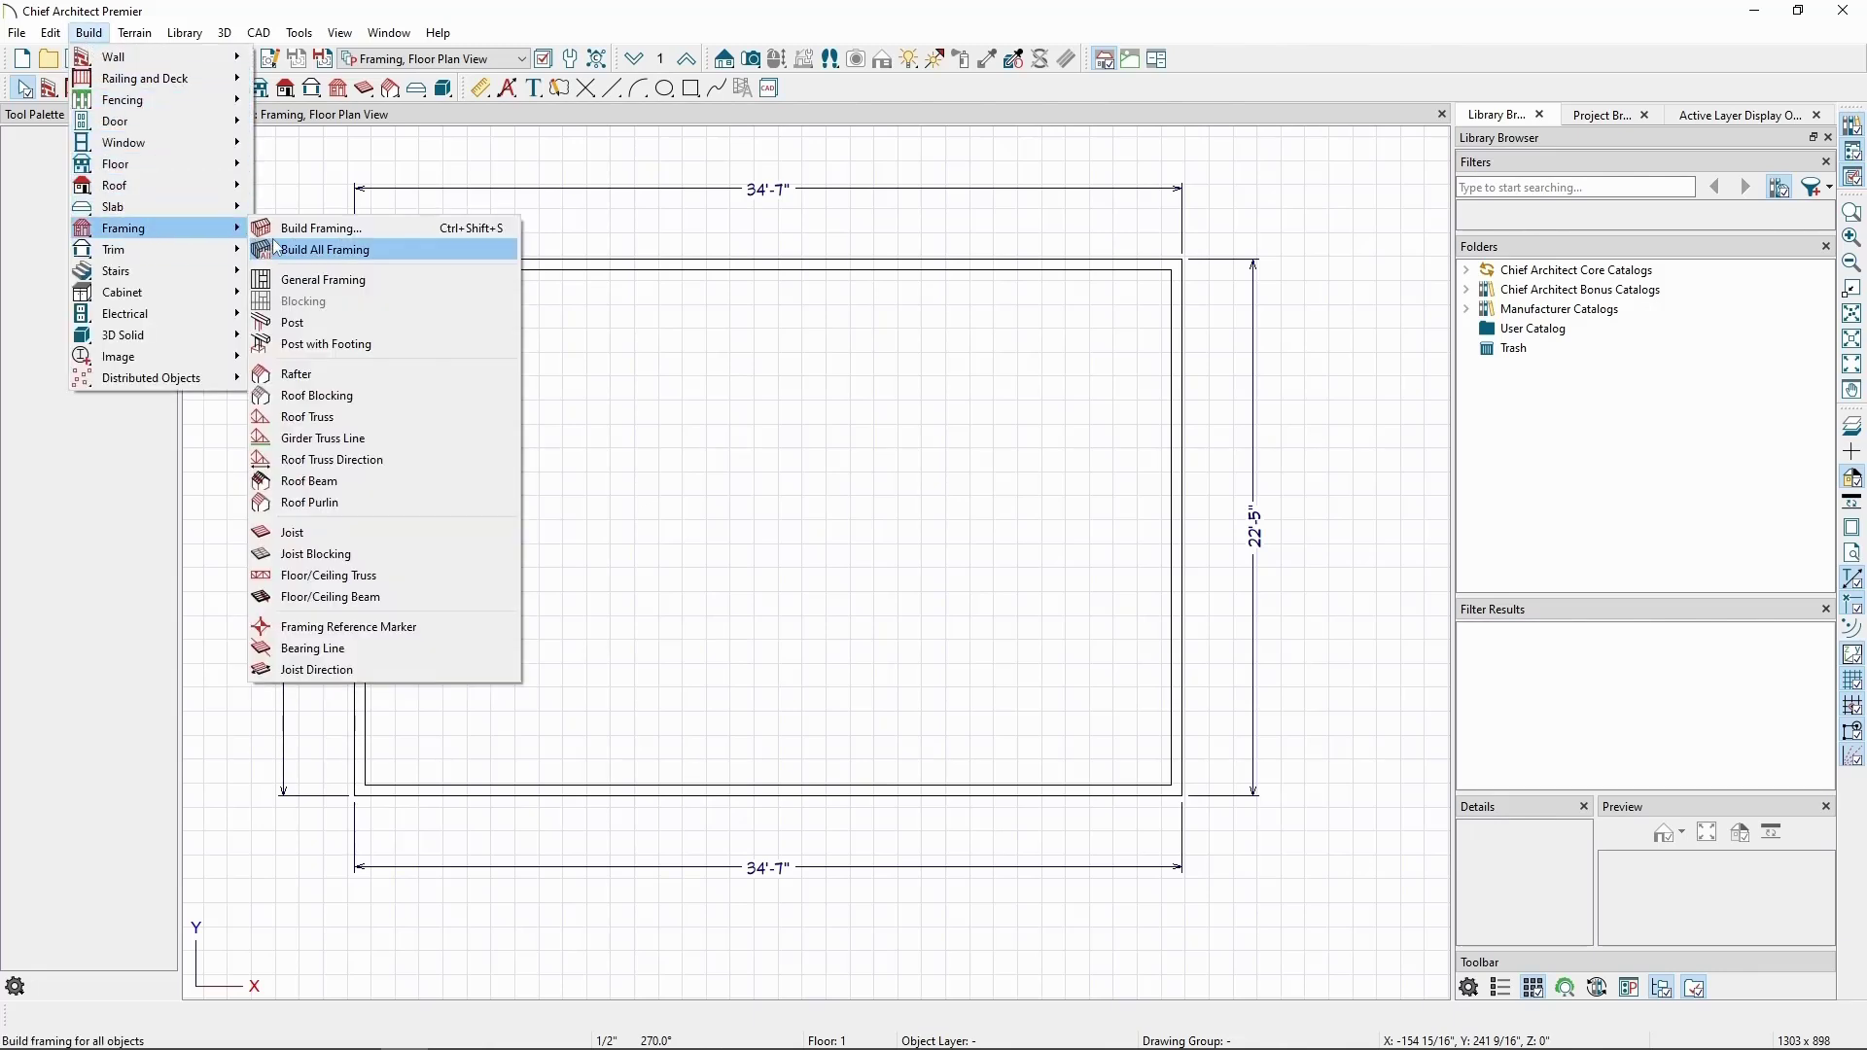
pyautogui.click(314, 234)
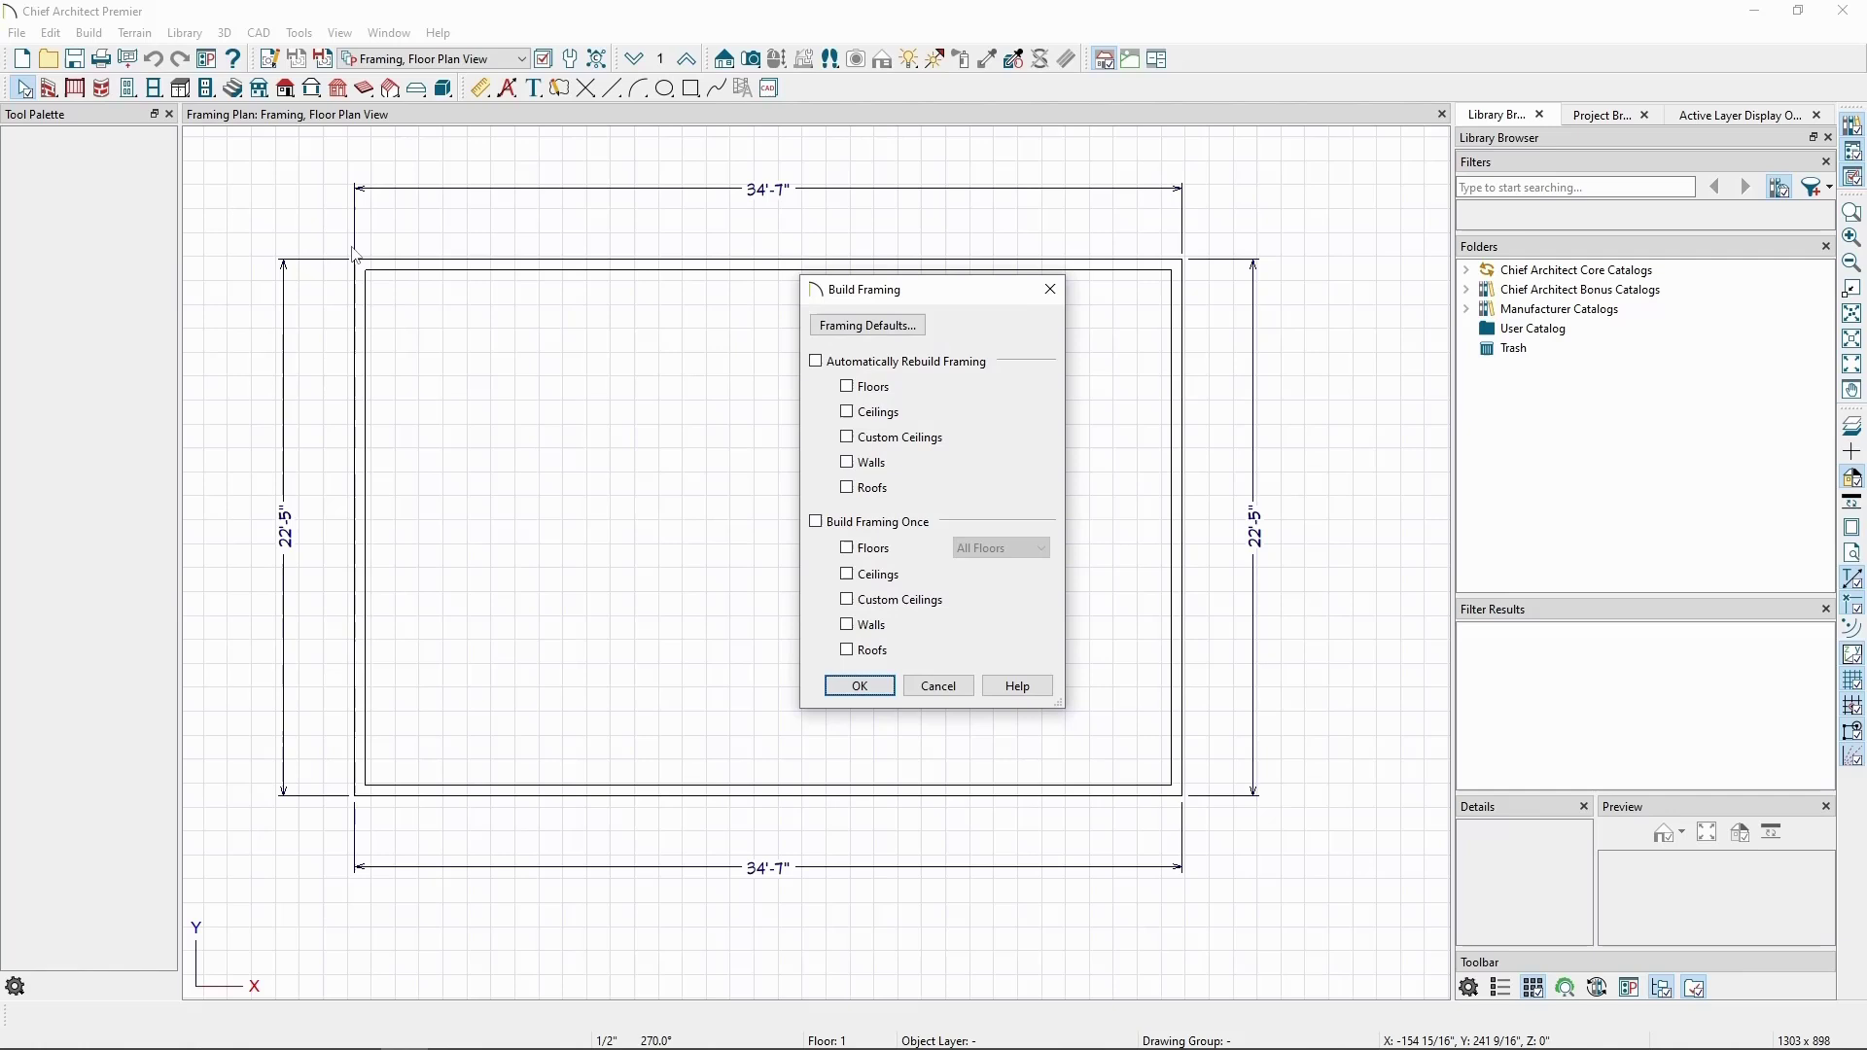
pyautogui.click(862, 389)
pyautogui.click(869, 414)
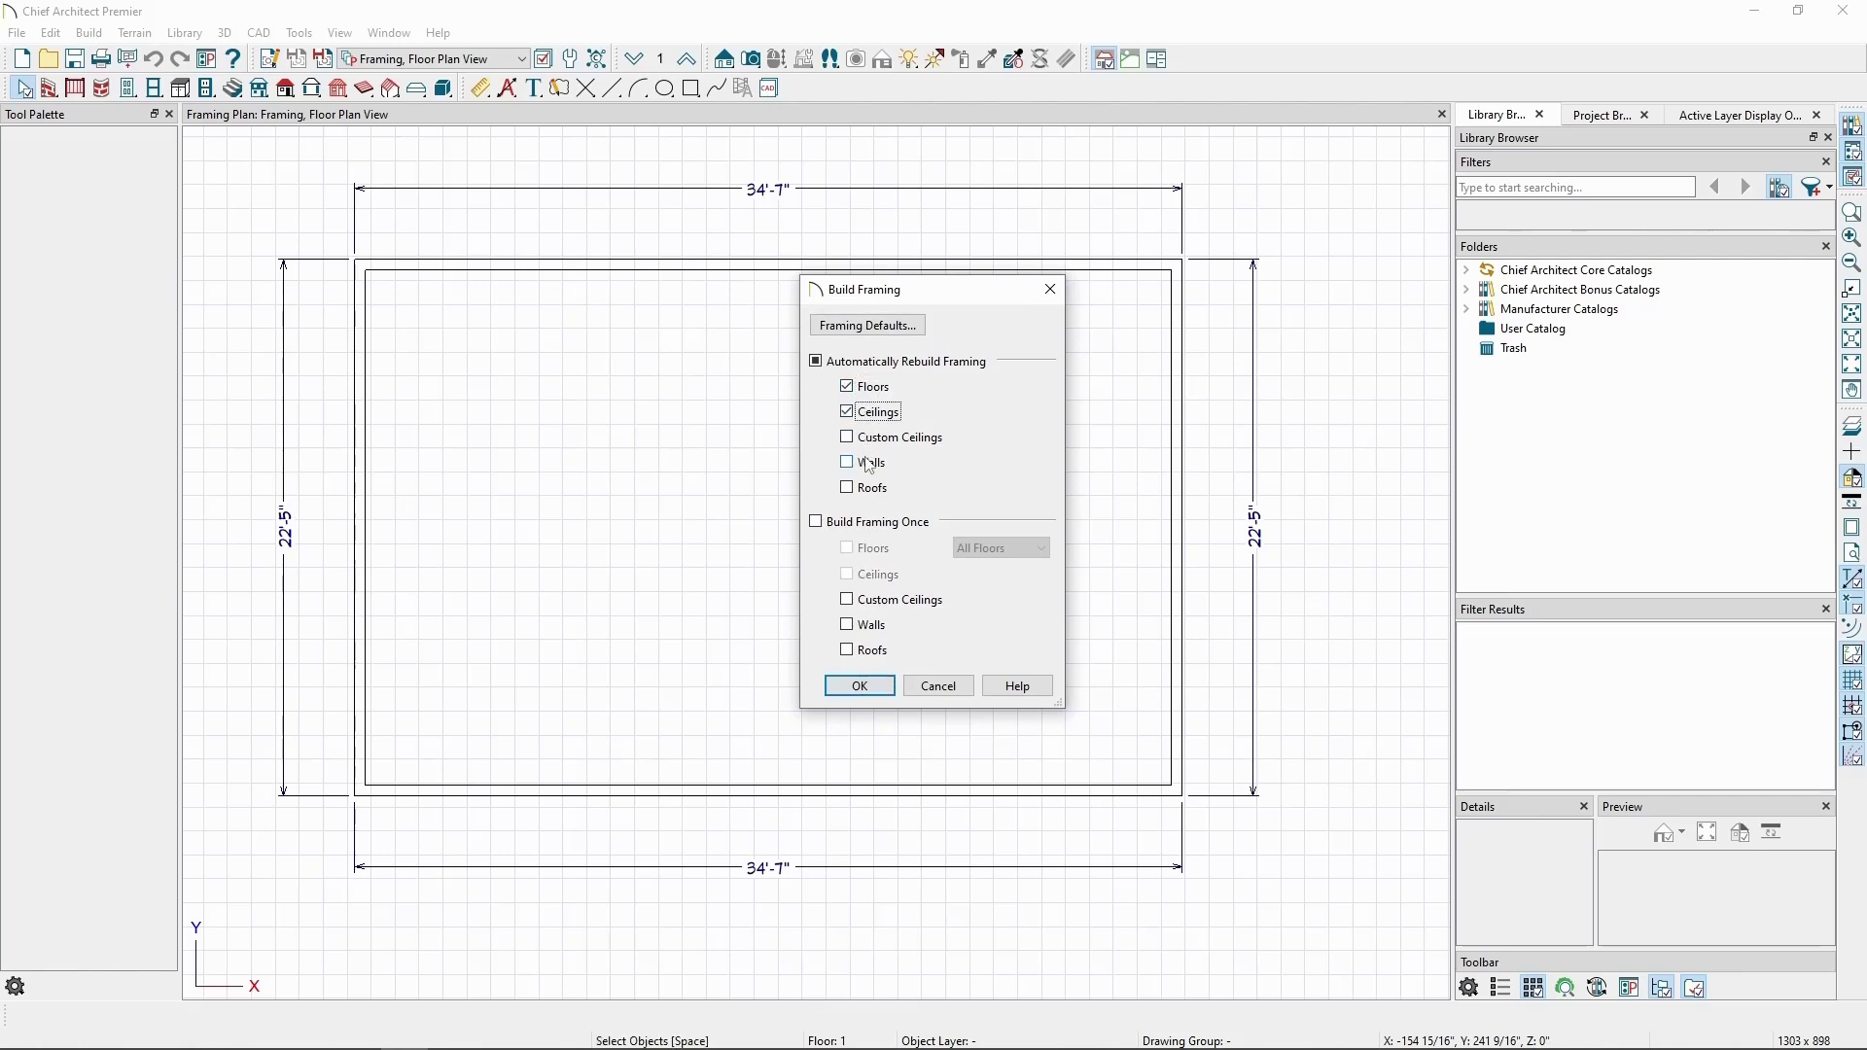
pyautogui.click(870, 464)
pyautogui.click(864, 685)
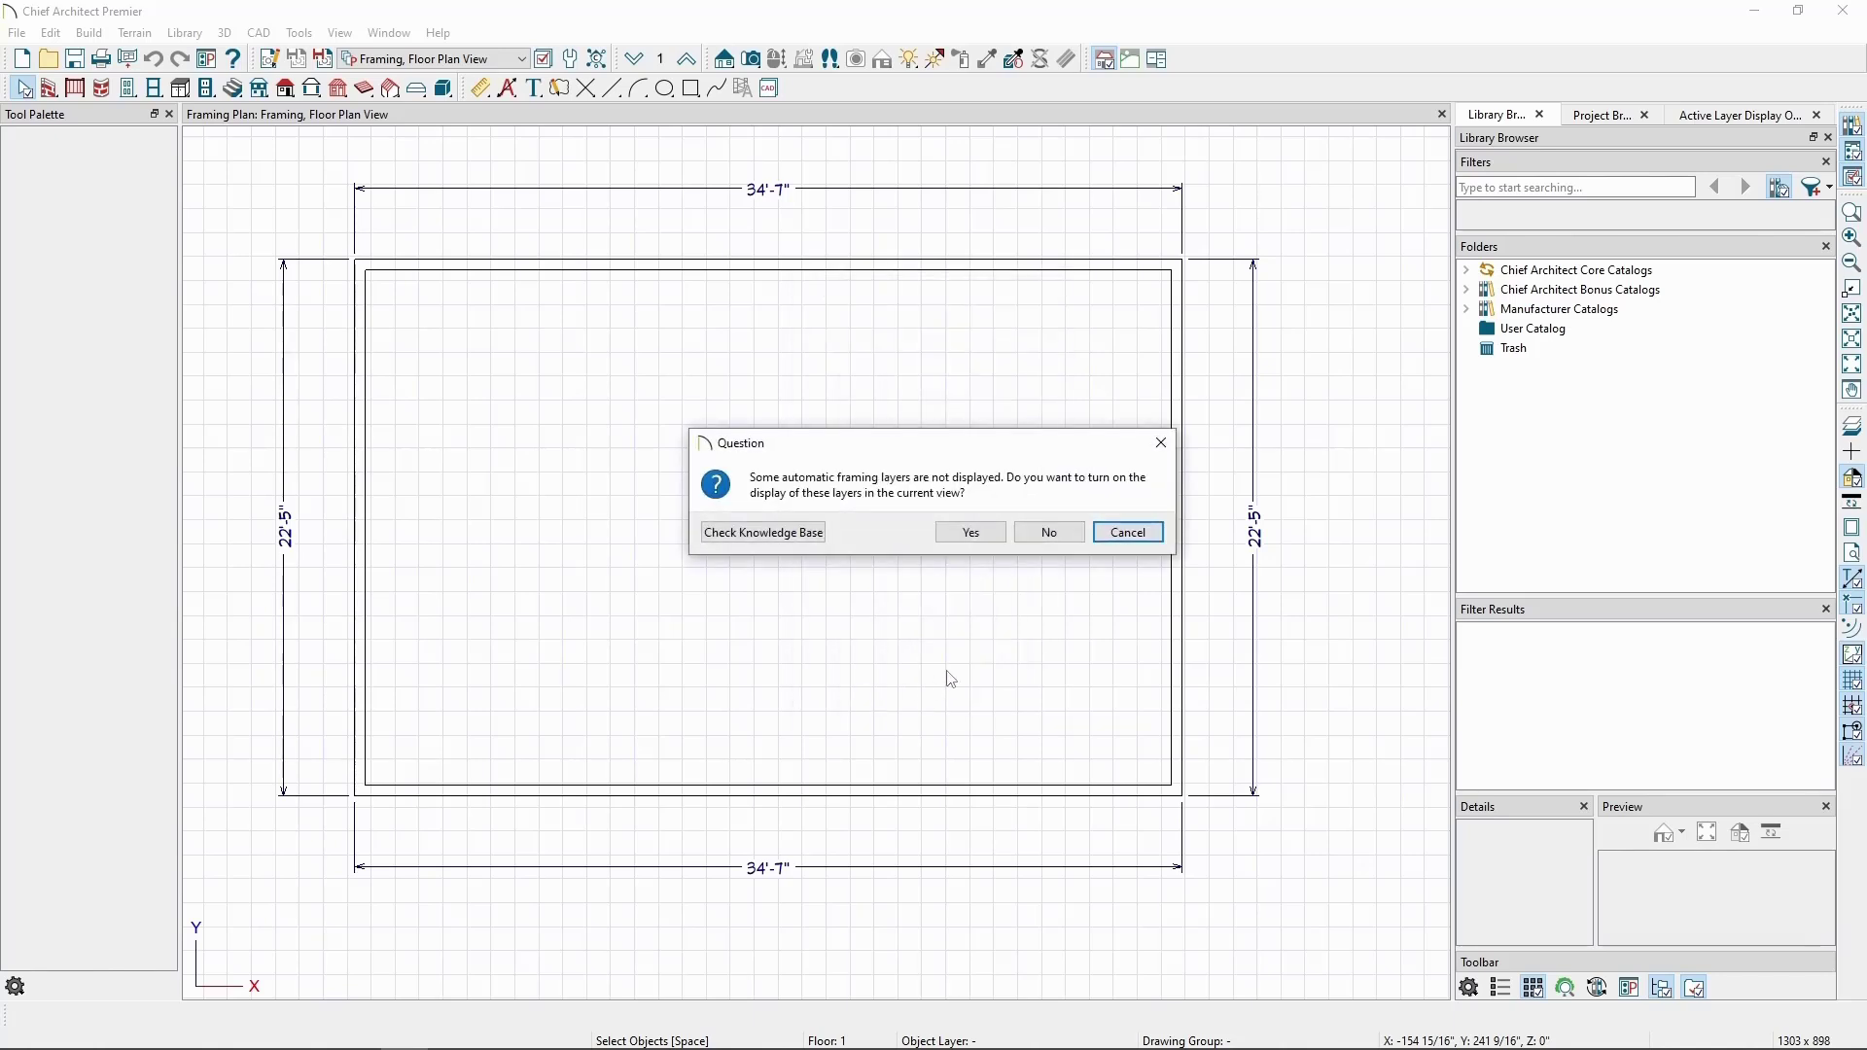
pyautogui.click(1047, 535)
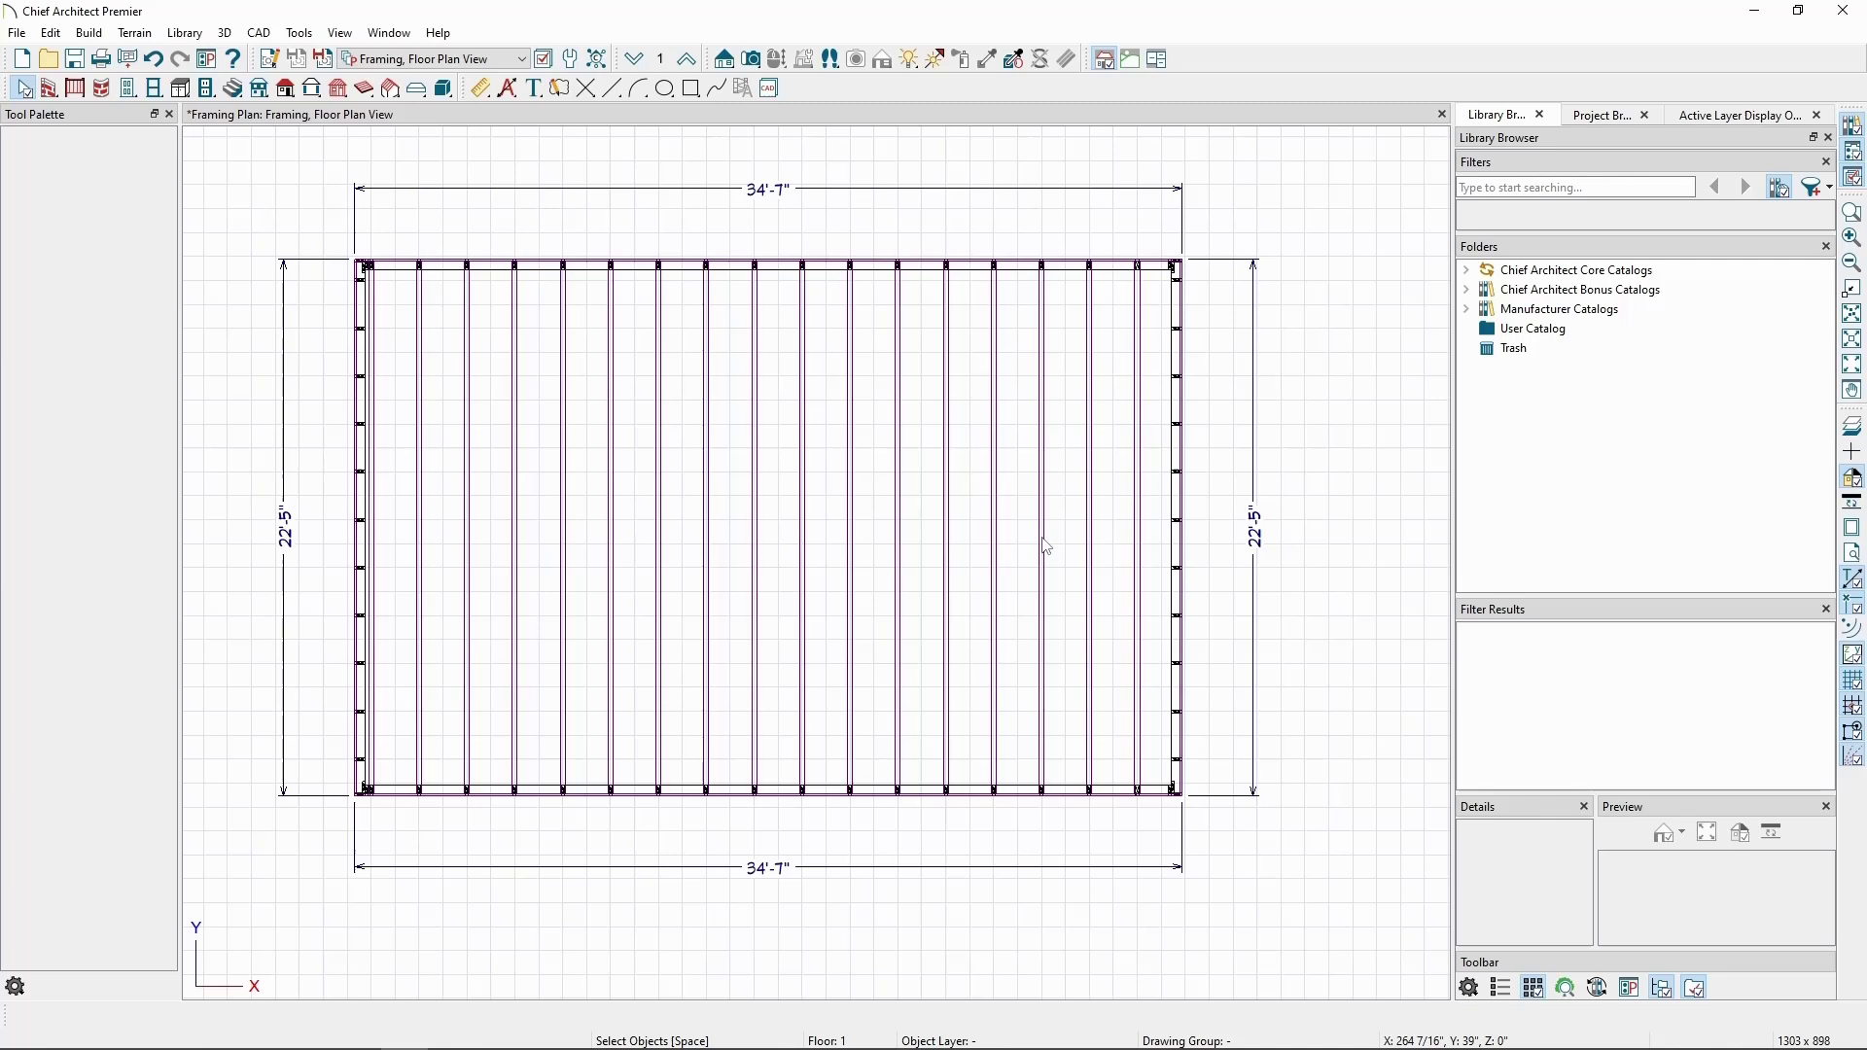
pyautogui.moveTo(446, 592)
pyautogui.mouseDown(button='middle')
pyautogui.moveTo(521, 576)
pyautogui.moveTo(550, 593)
pyautogui.moveTo(465, 619)
pyautogui.mouseUp(button='middle')
pyautogui.scroll(2, 551, 593)
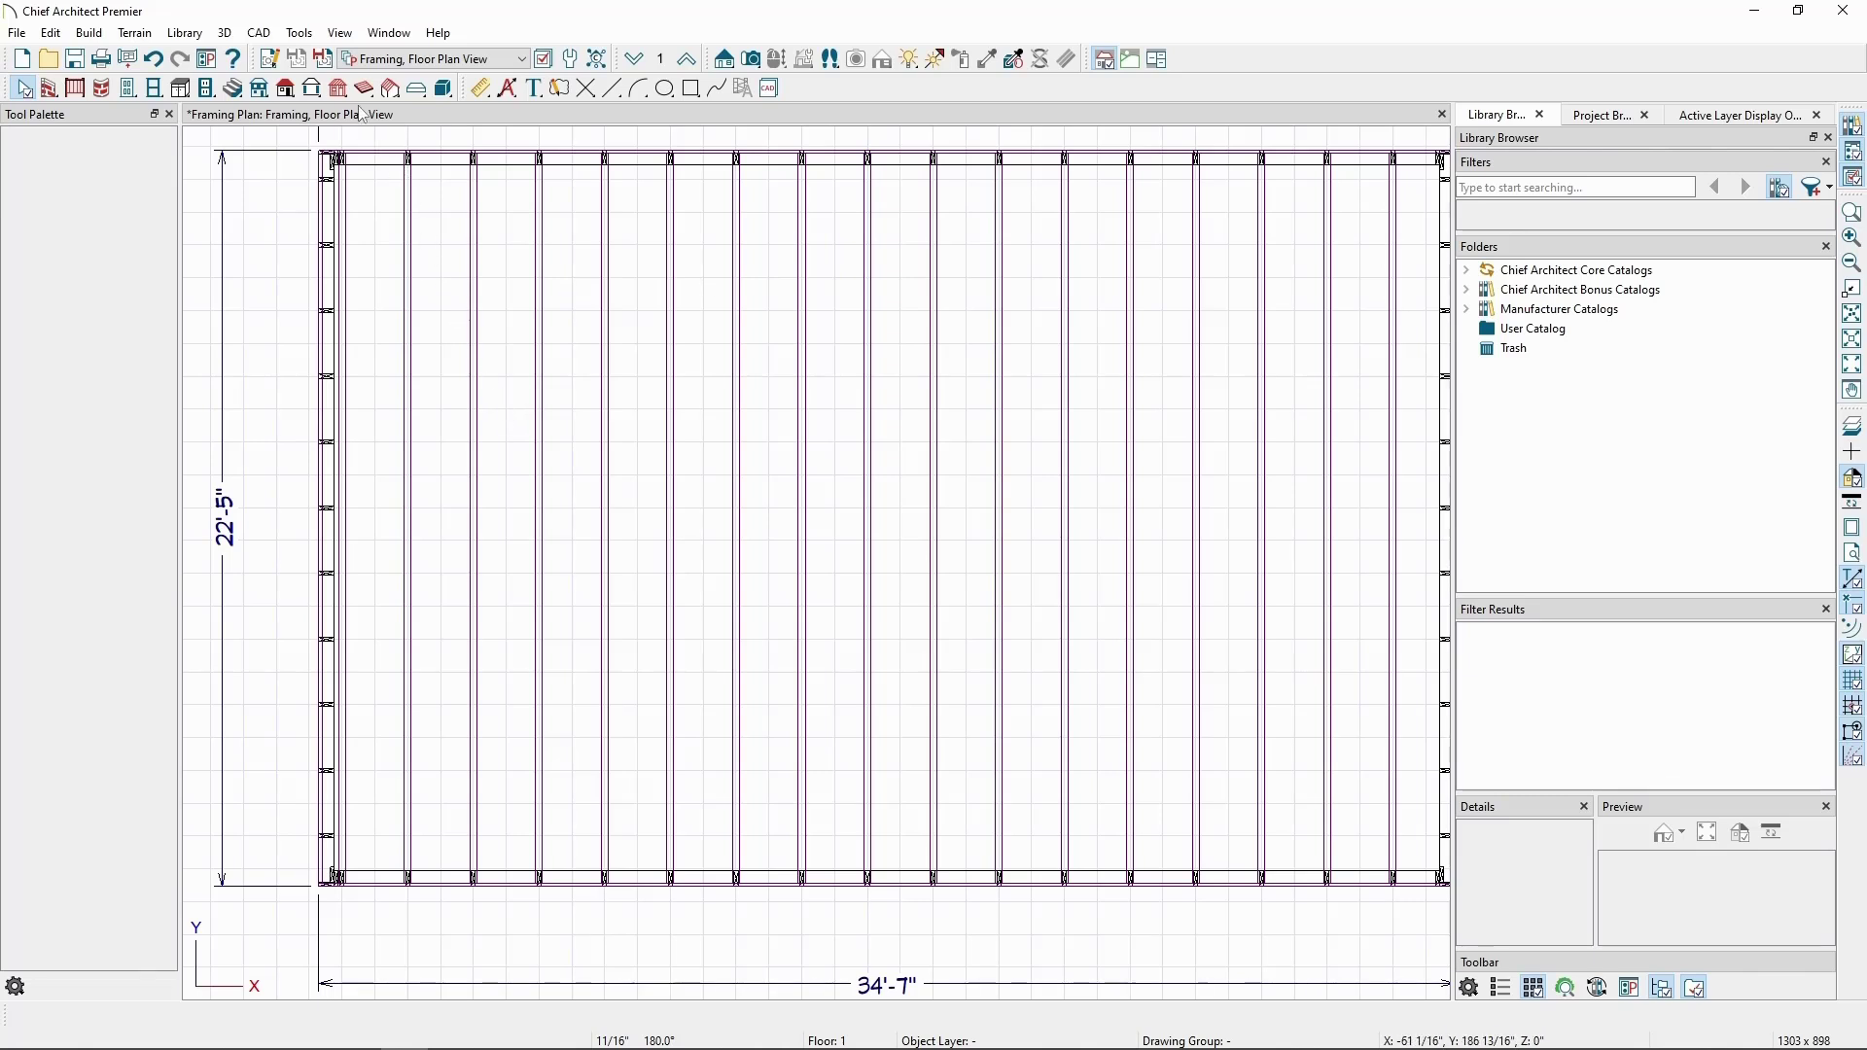
# Show the Coordinate System Indicator - Origin marker on the framing plan.
pyautogui.click(339, 33)
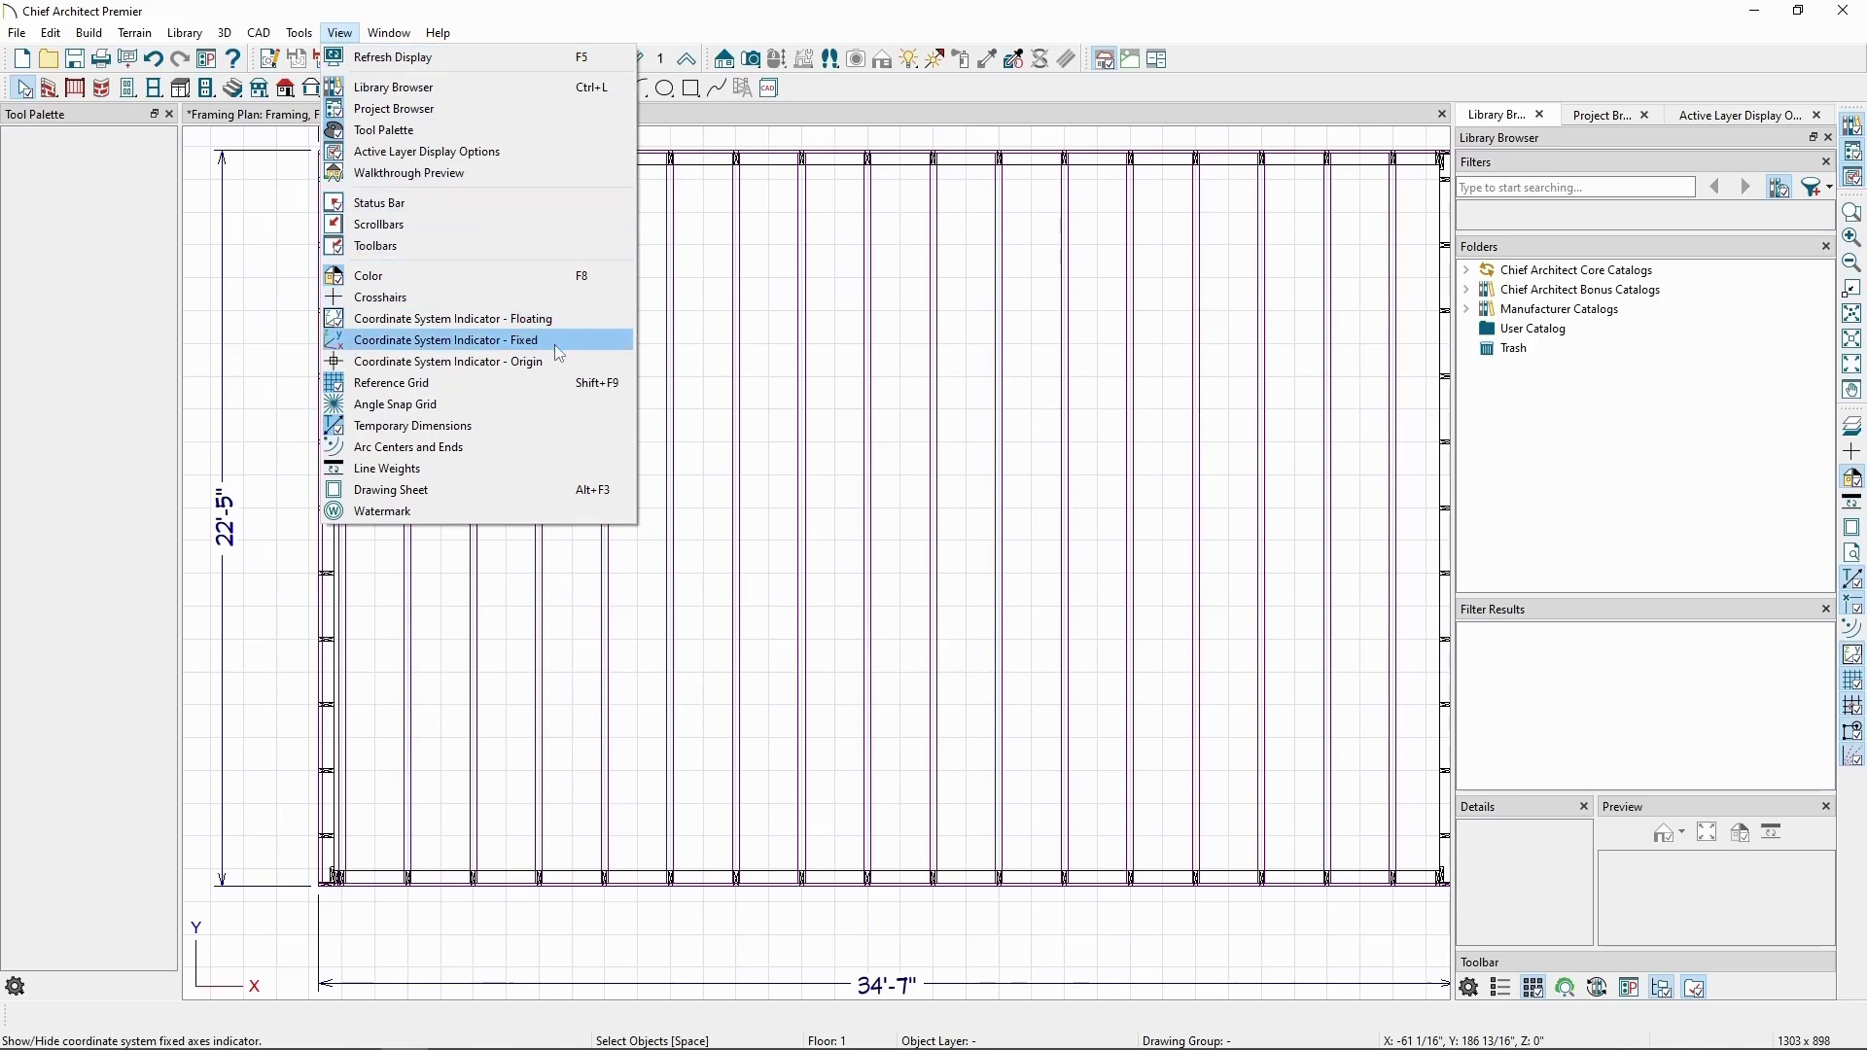
pyautogui.click(564, 361)
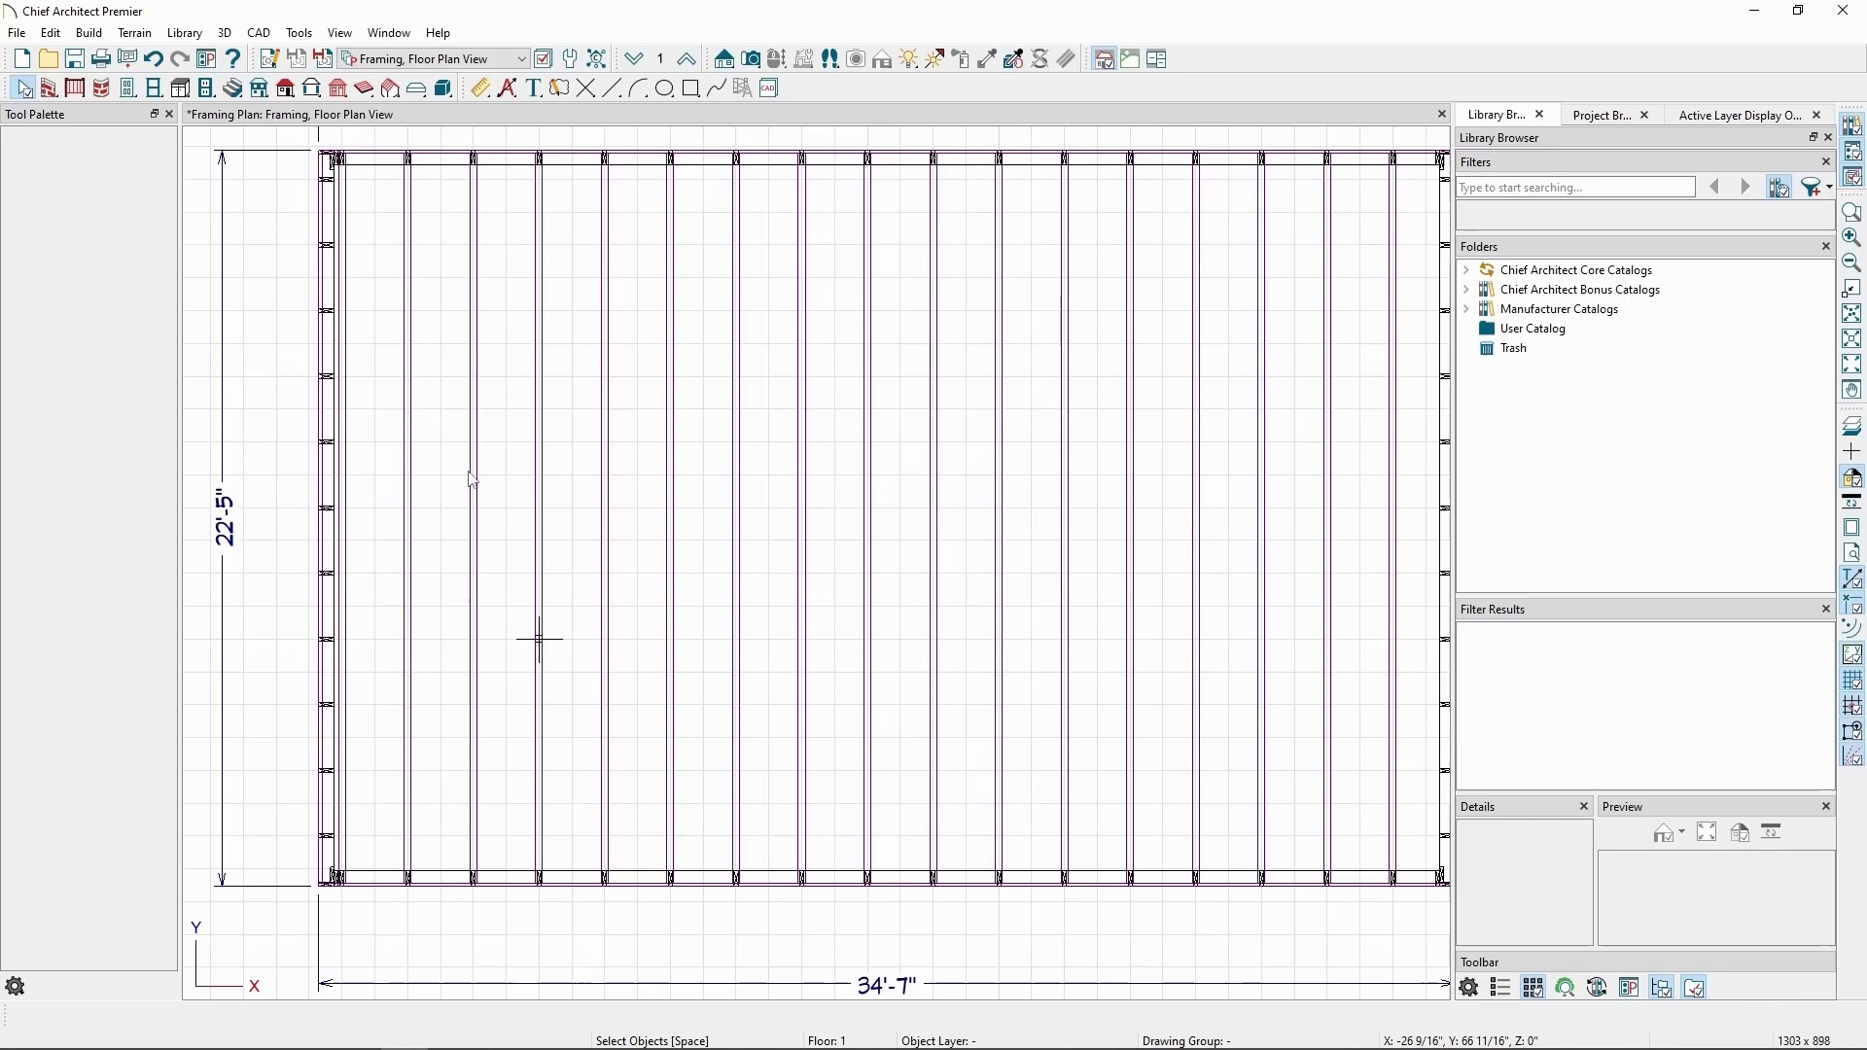
pyautogui.moveTo(500, 608); pyautogui.dragTo(491, 558, button='middle')
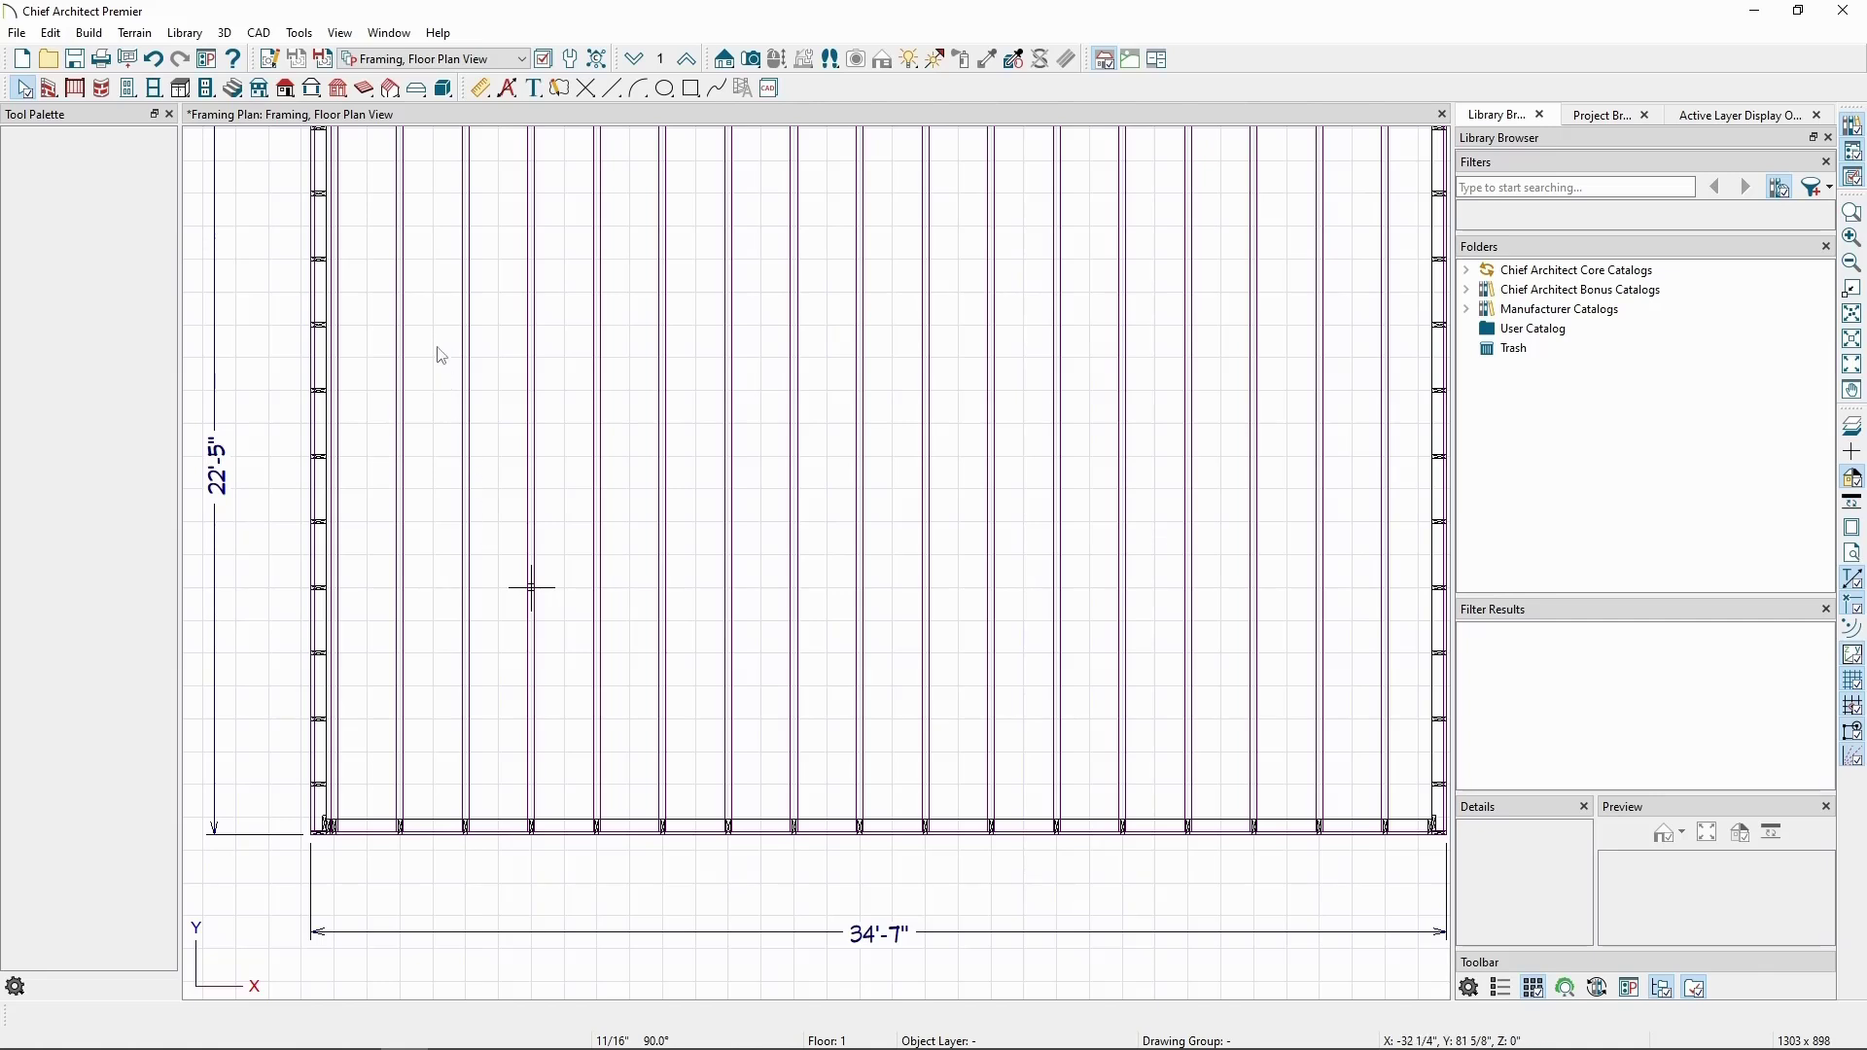
# Turn crosshairs on, zoom in and out, then turn crosshairs off again.
pyautogui.click(339, 32)
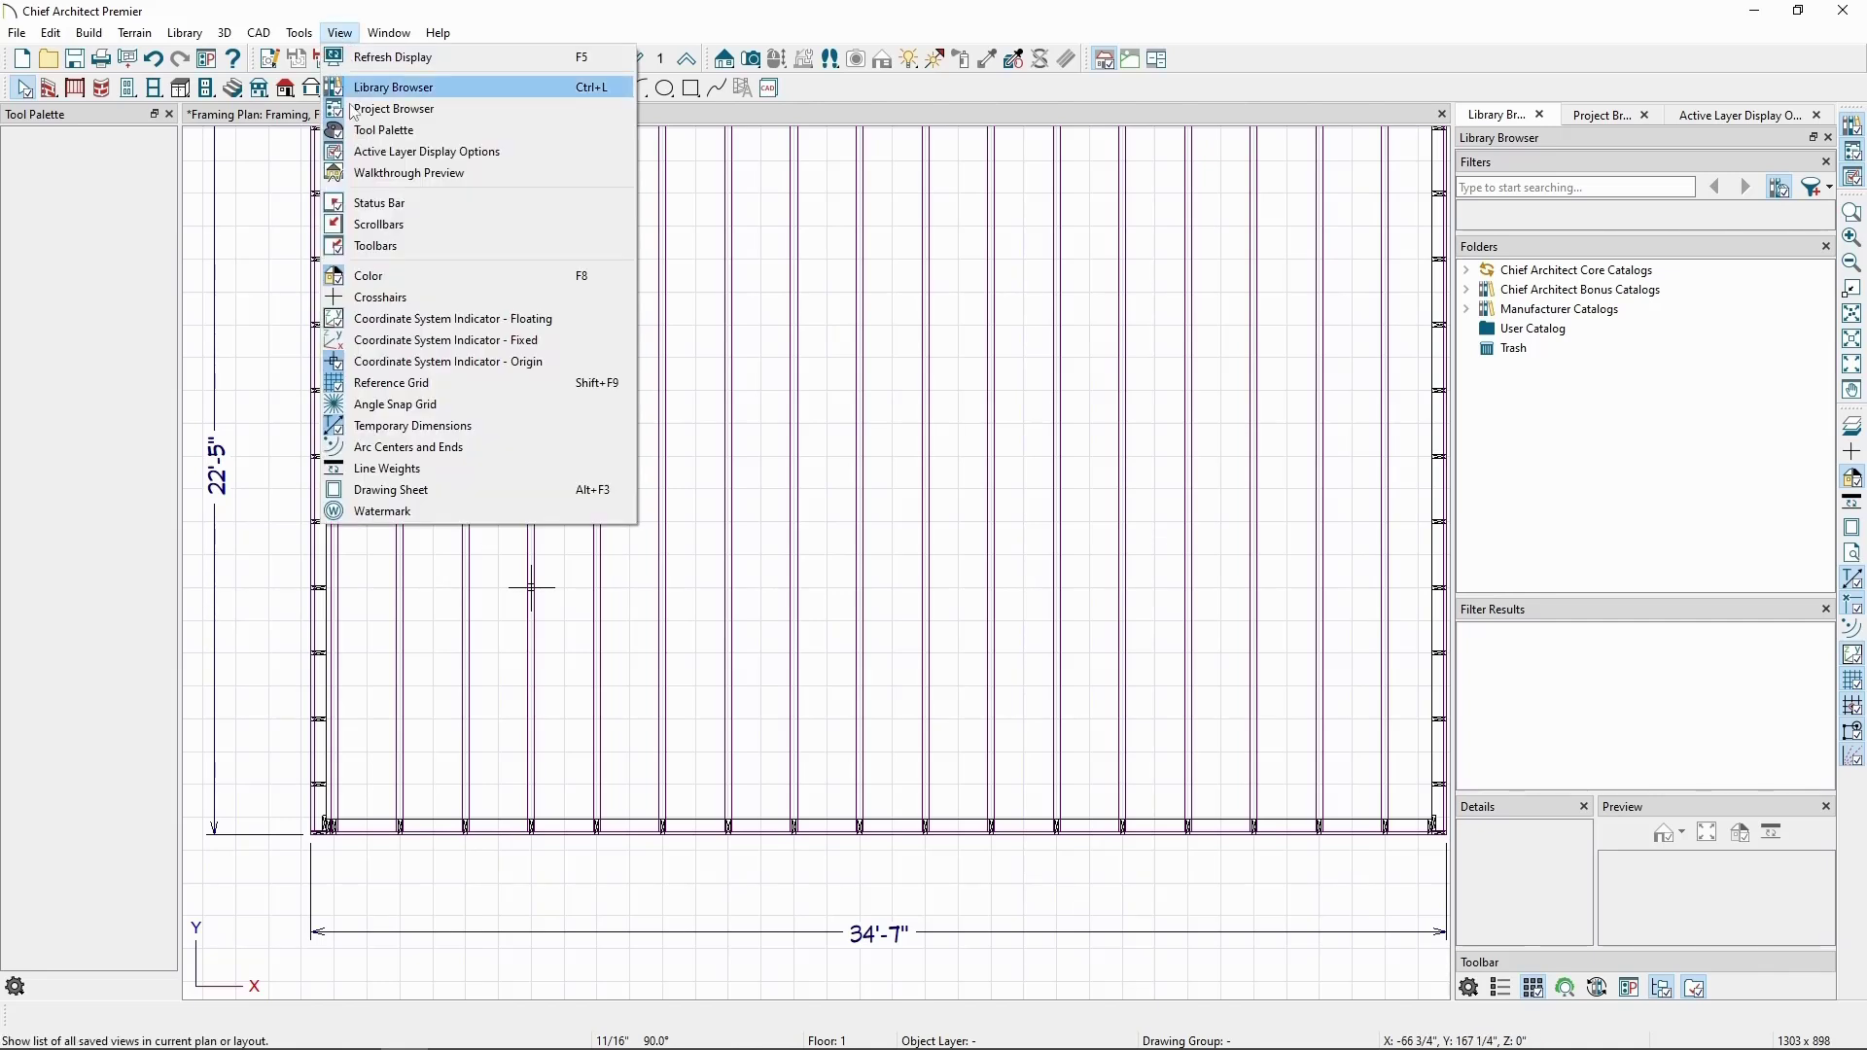
pyautogui.click(389, 298)
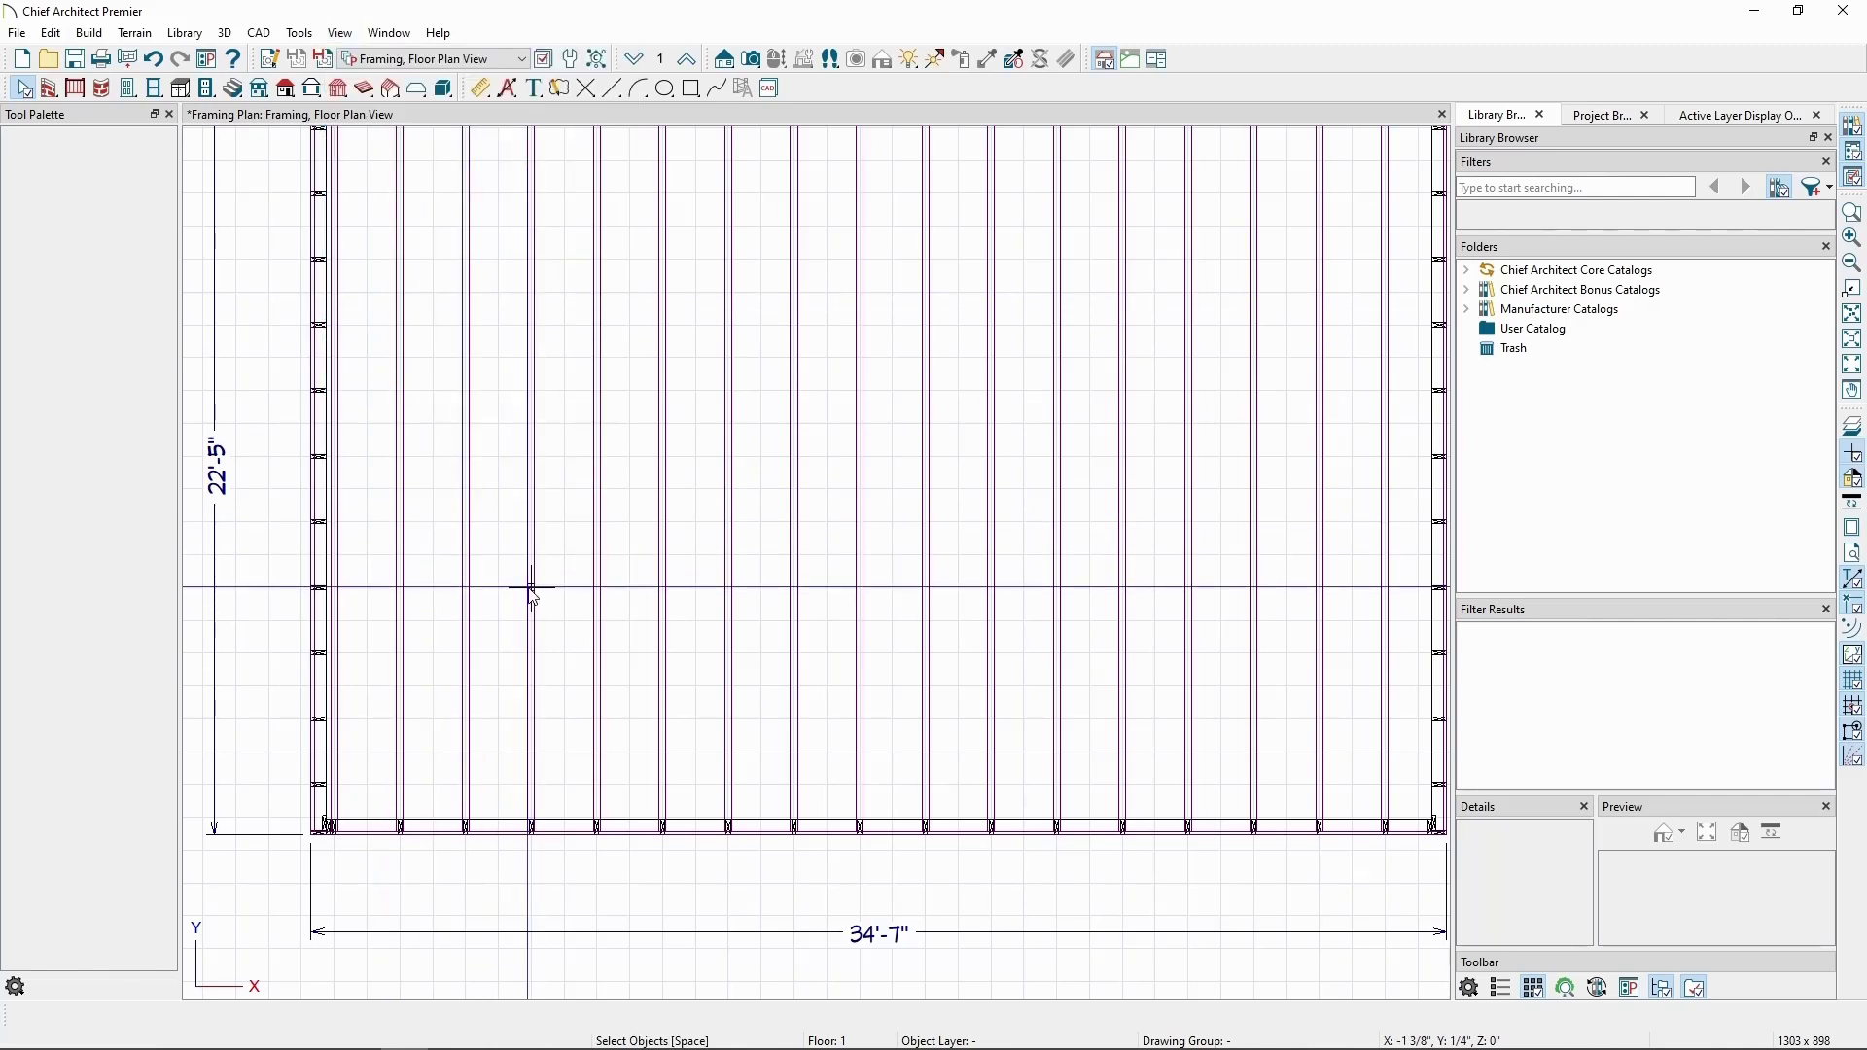
pyautogui.scroll(2, 533, 591)
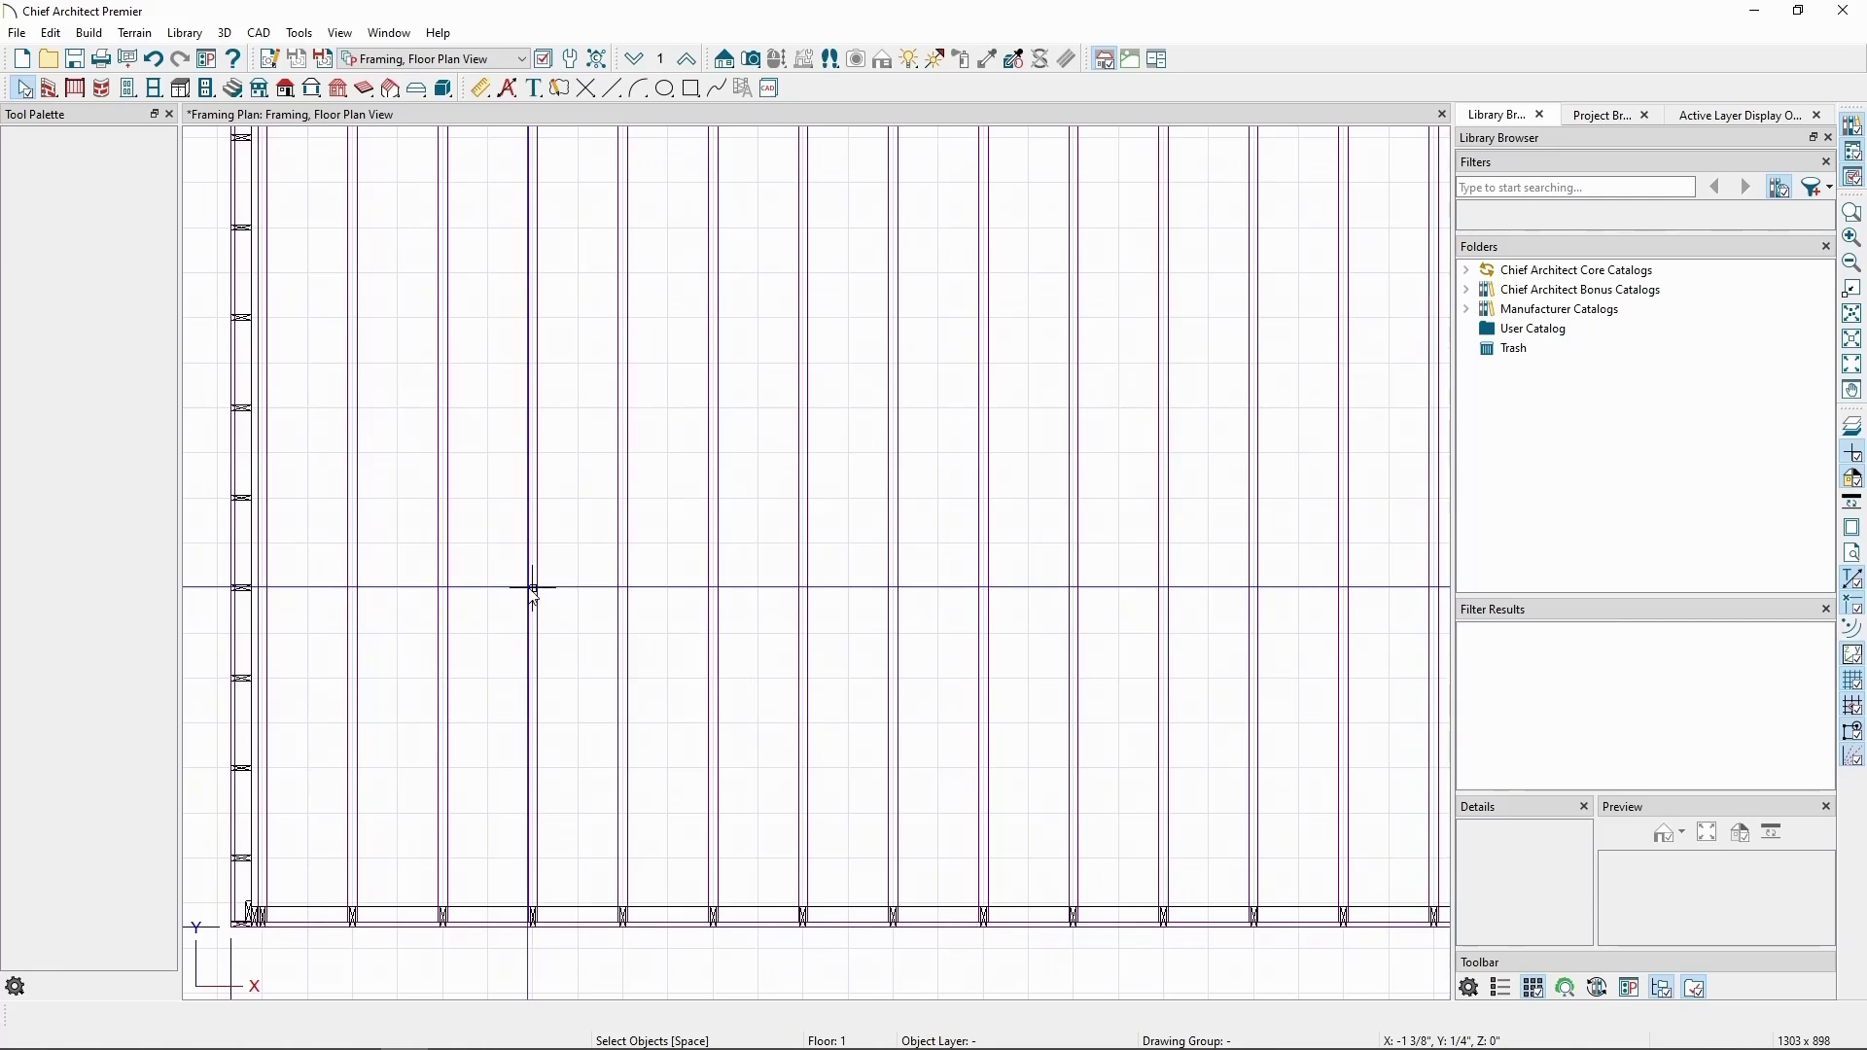
pyautogui.scroll(-2, 533, 588)
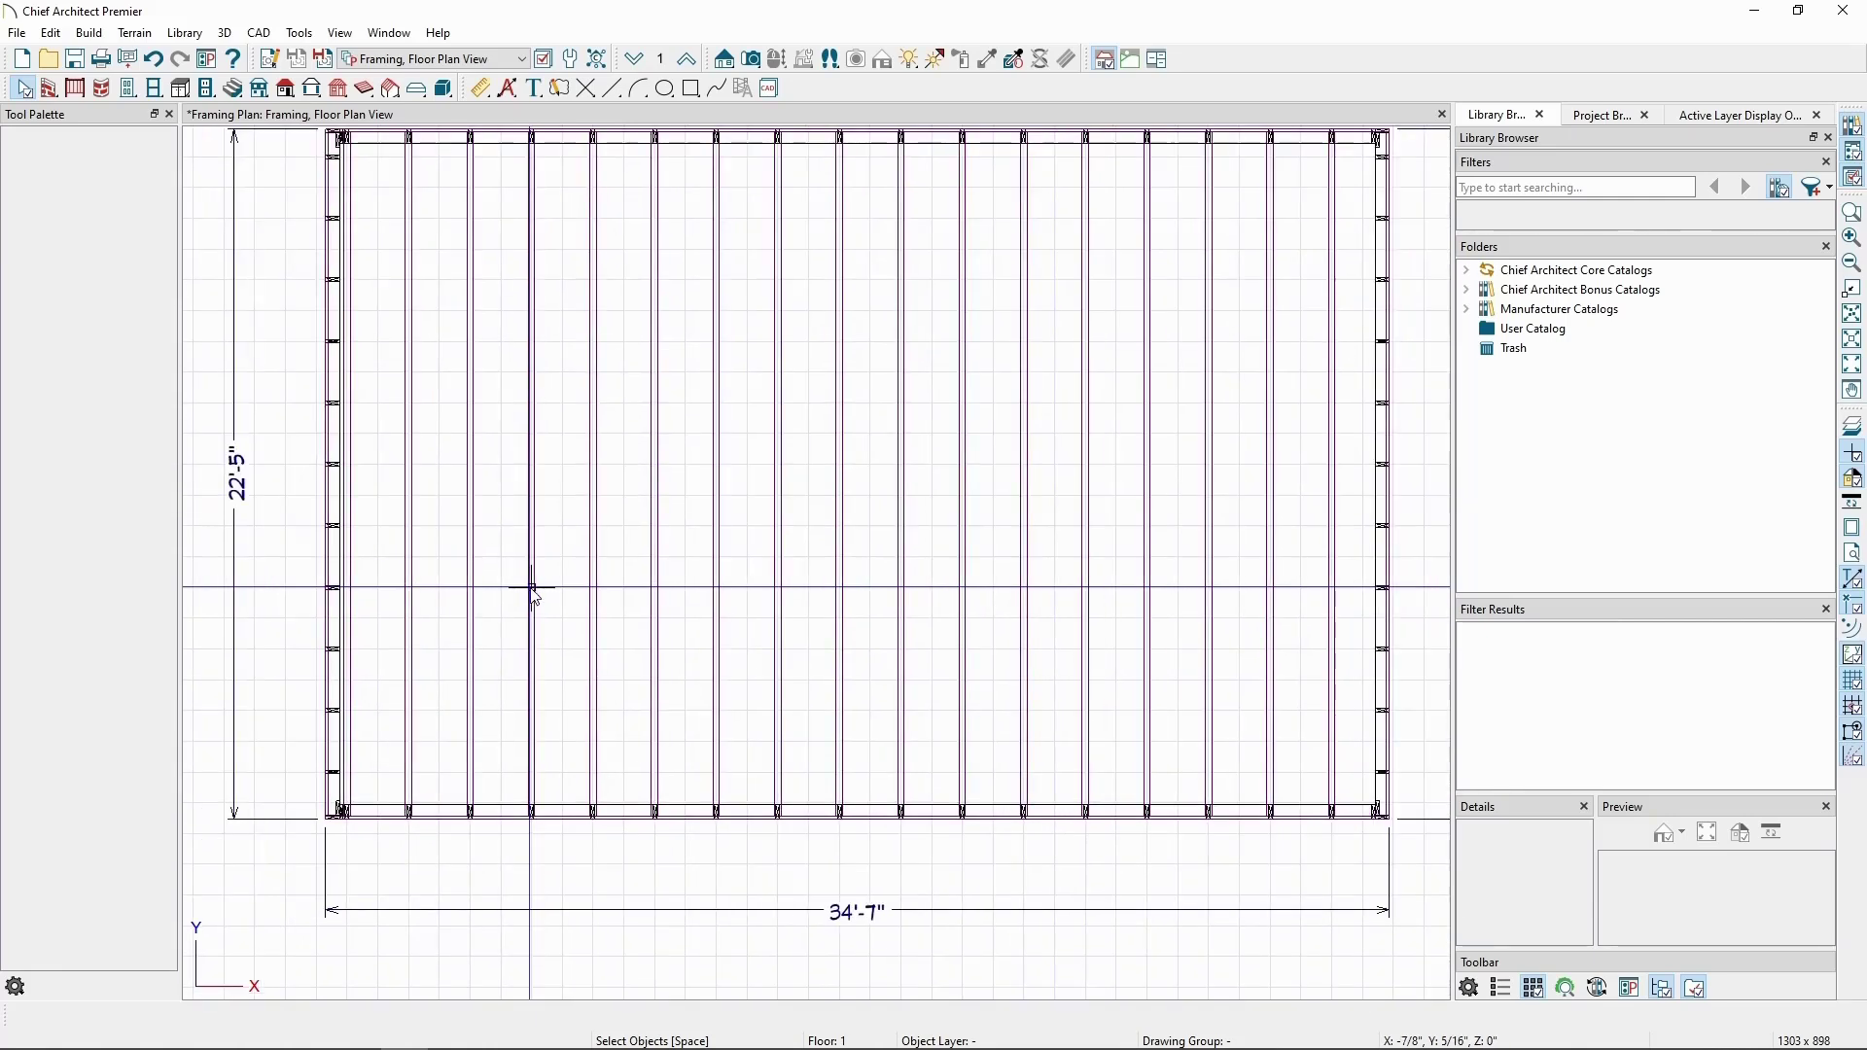
pyautogui.click(339, 34)
pyautogui.click(399, 300)
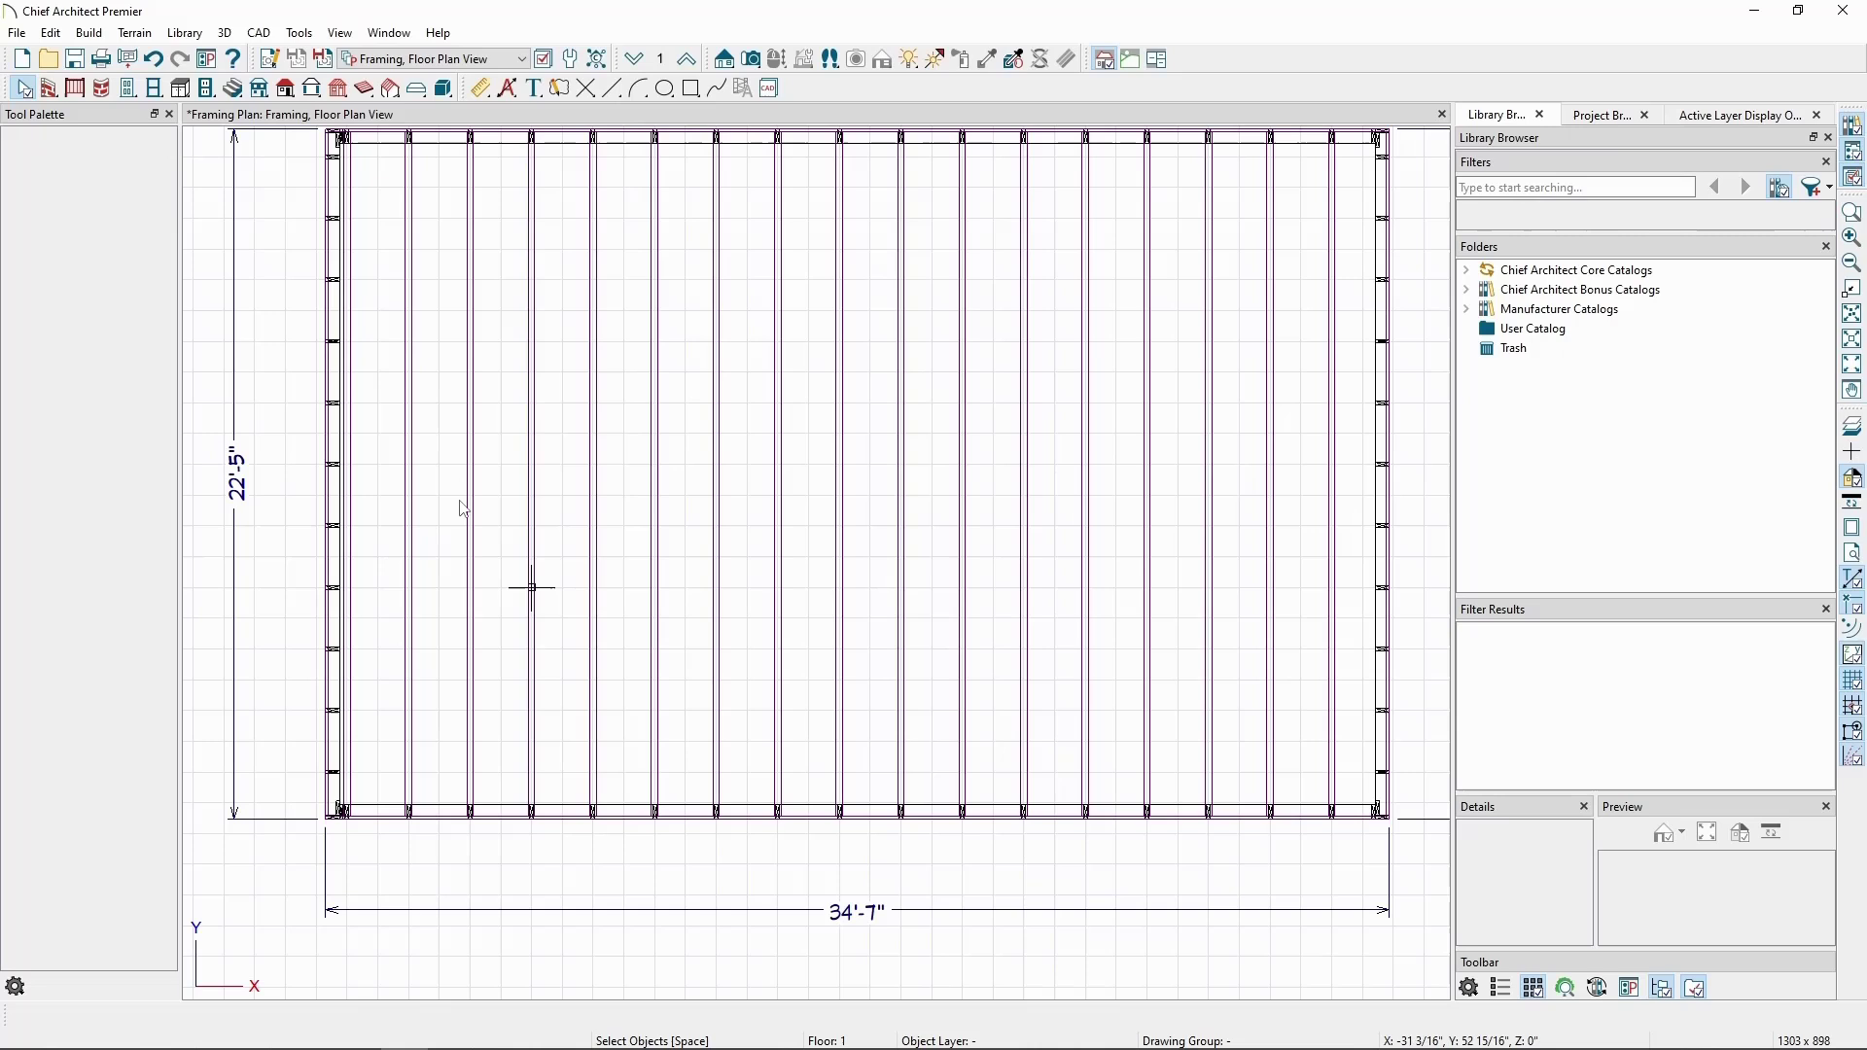
pyautogui.moveTo(483, 521); pyautogui.dragTo(485, 510)
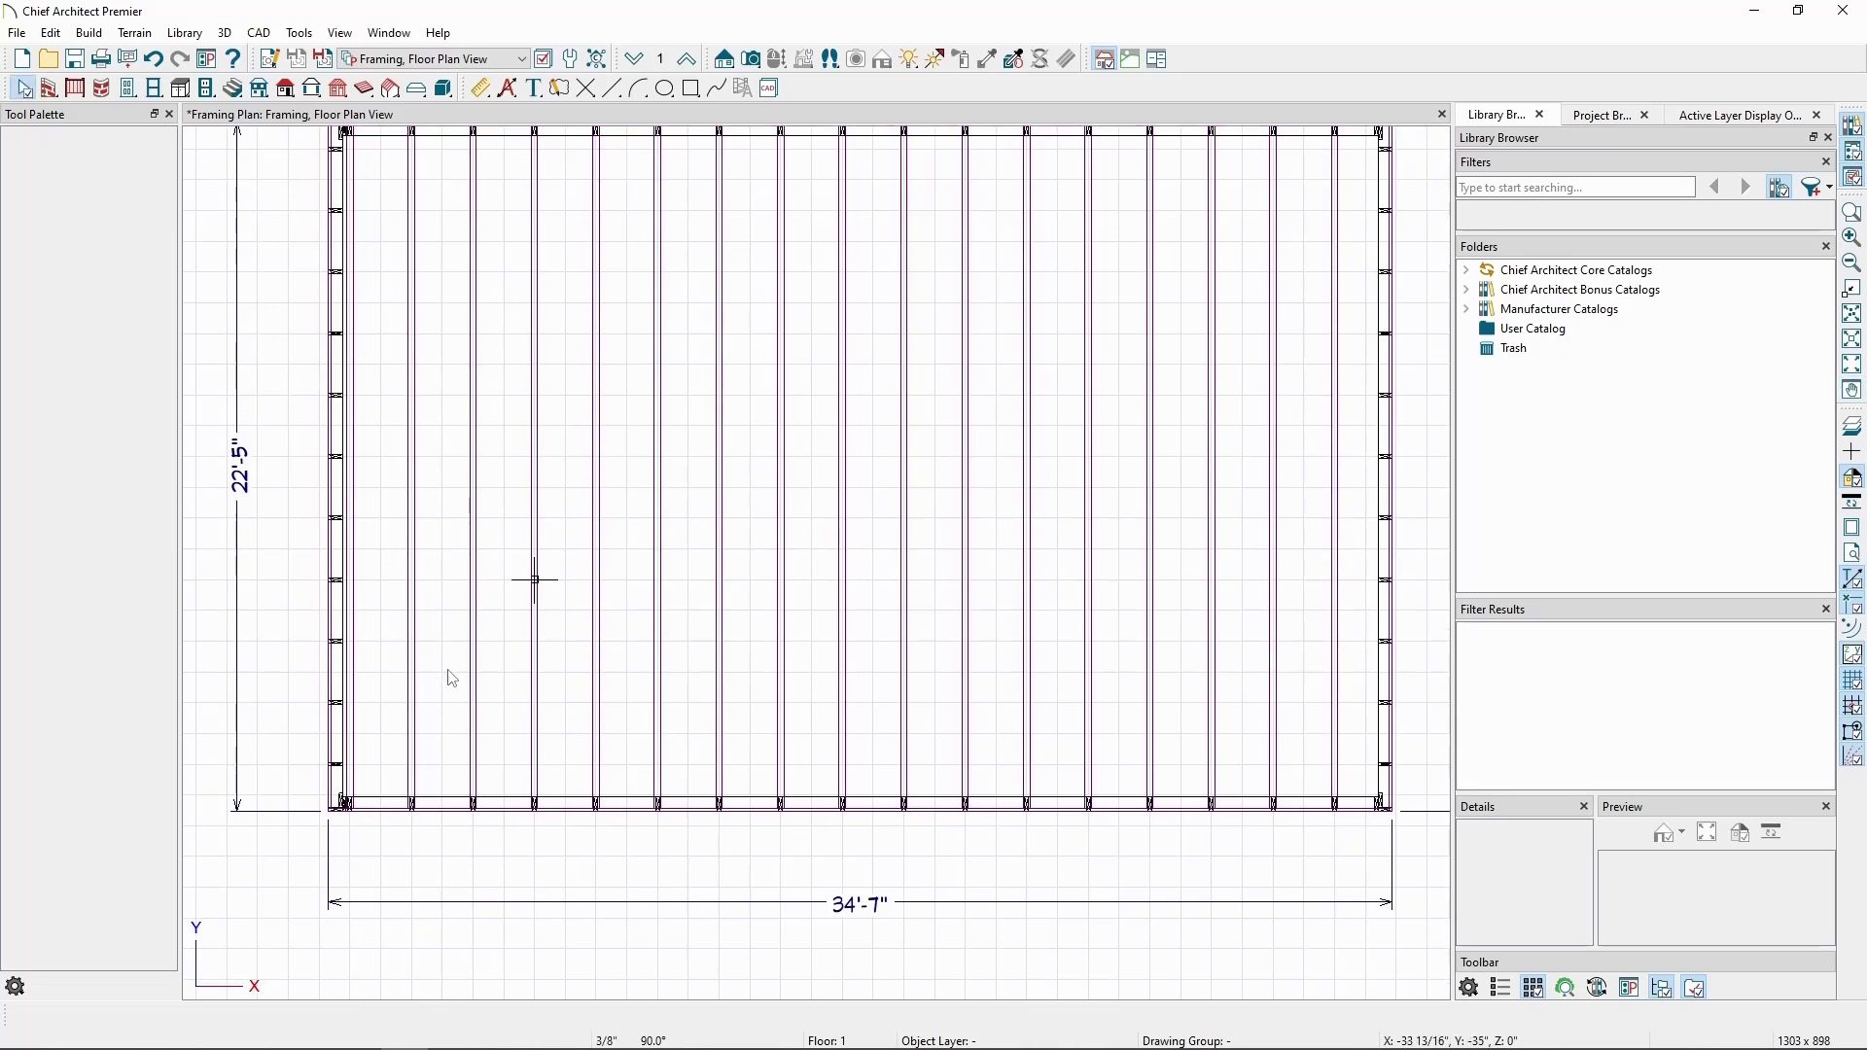
pyautogui.click(445, 811)
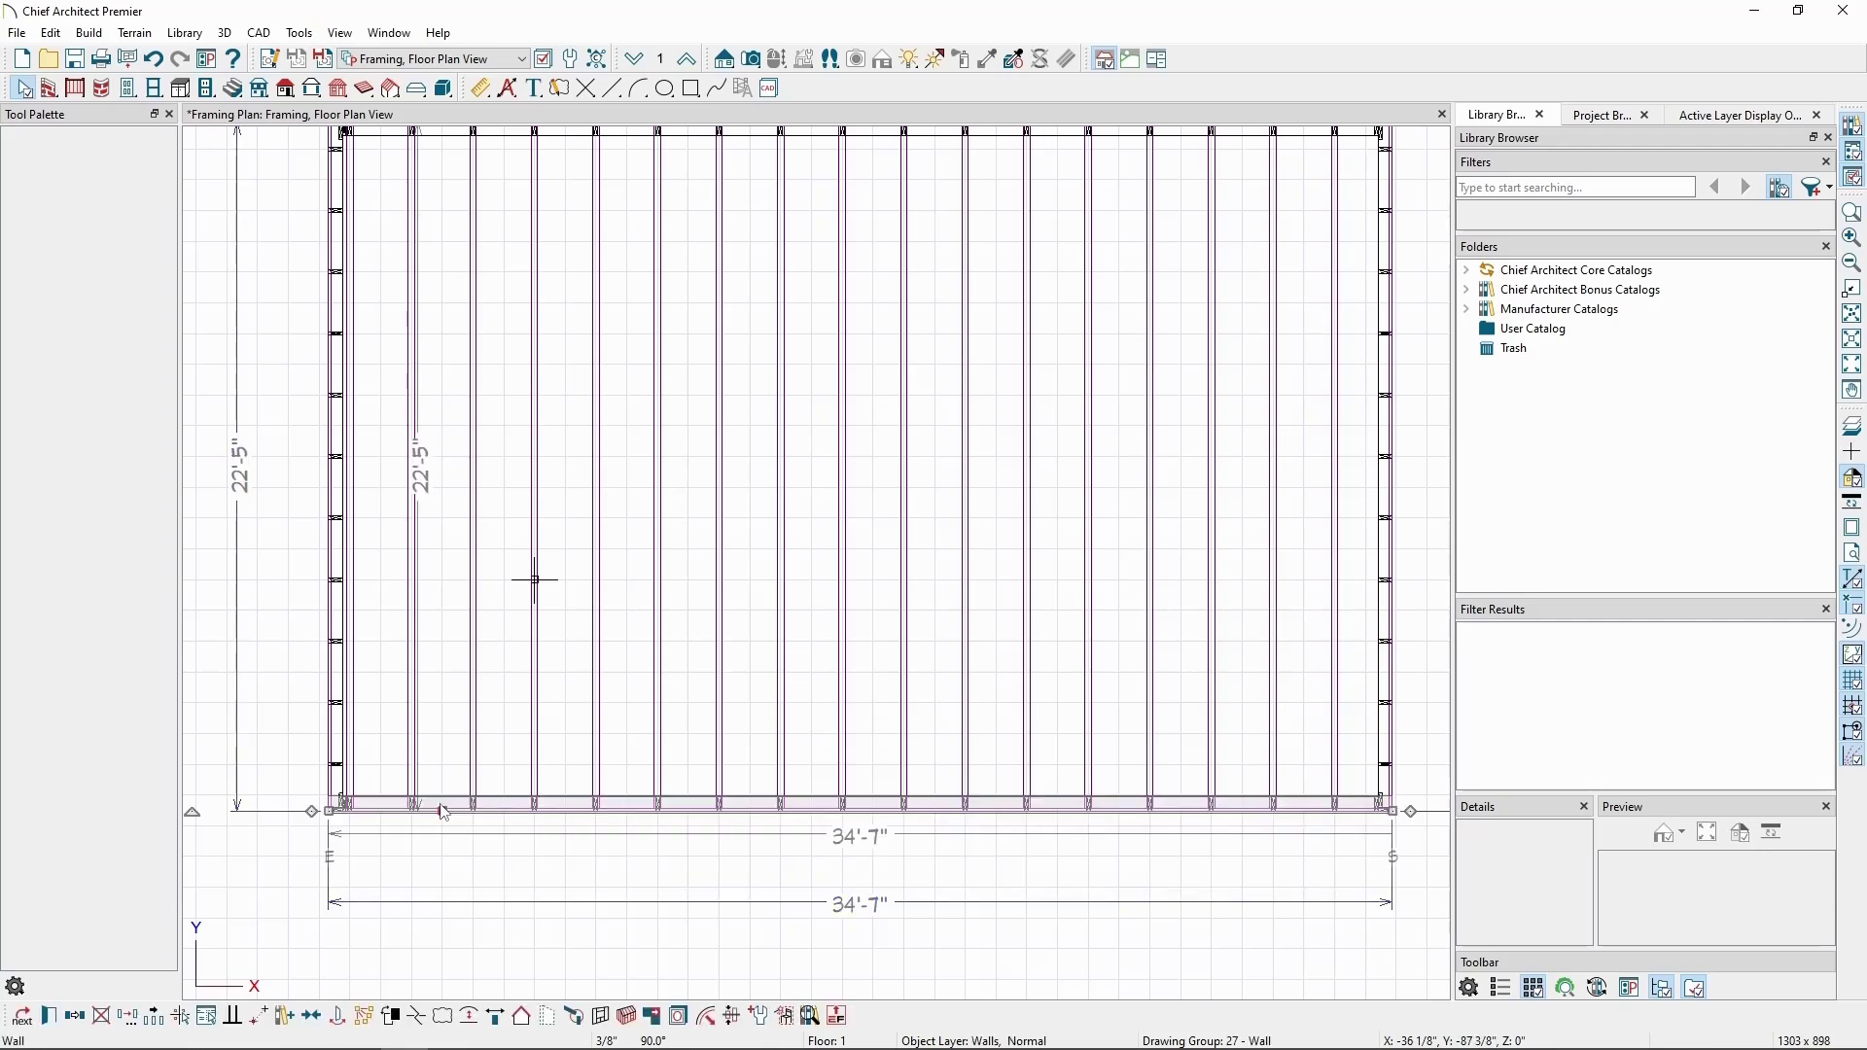
pyautogui.click(48, 1016)
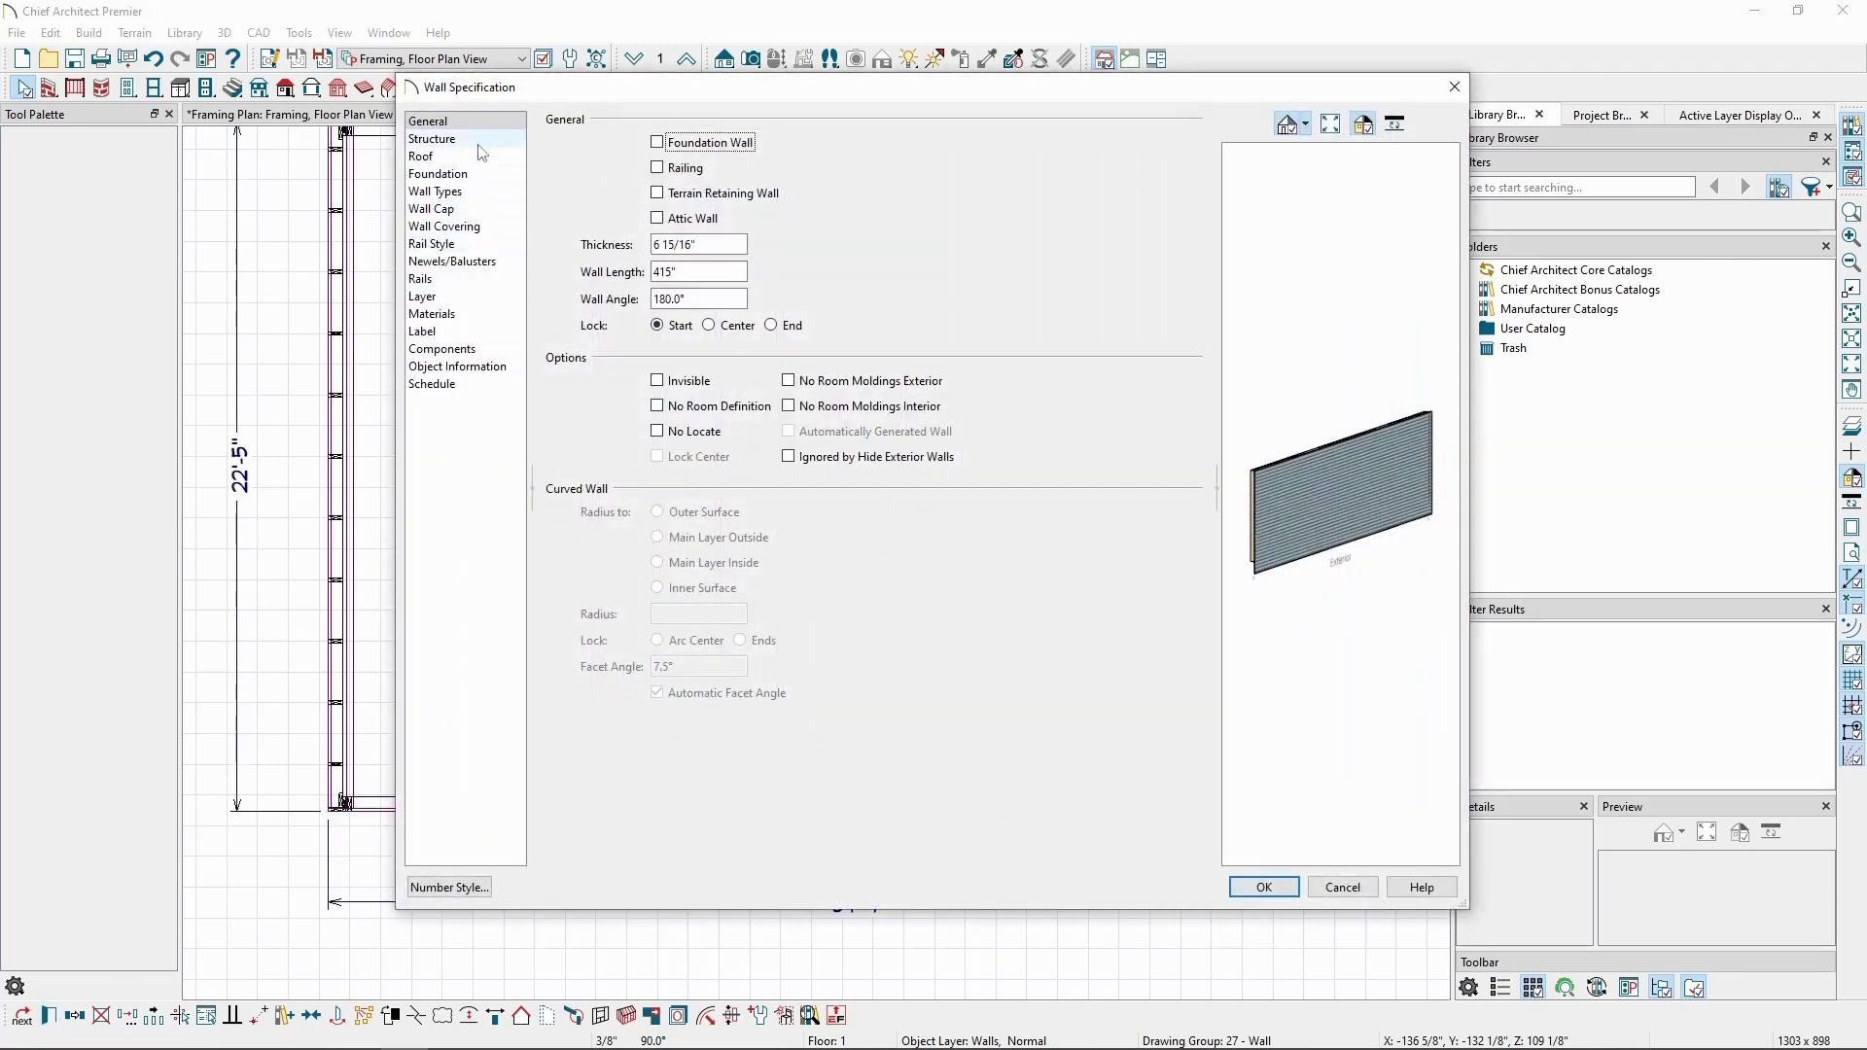
pyautogui.click(447, 139)
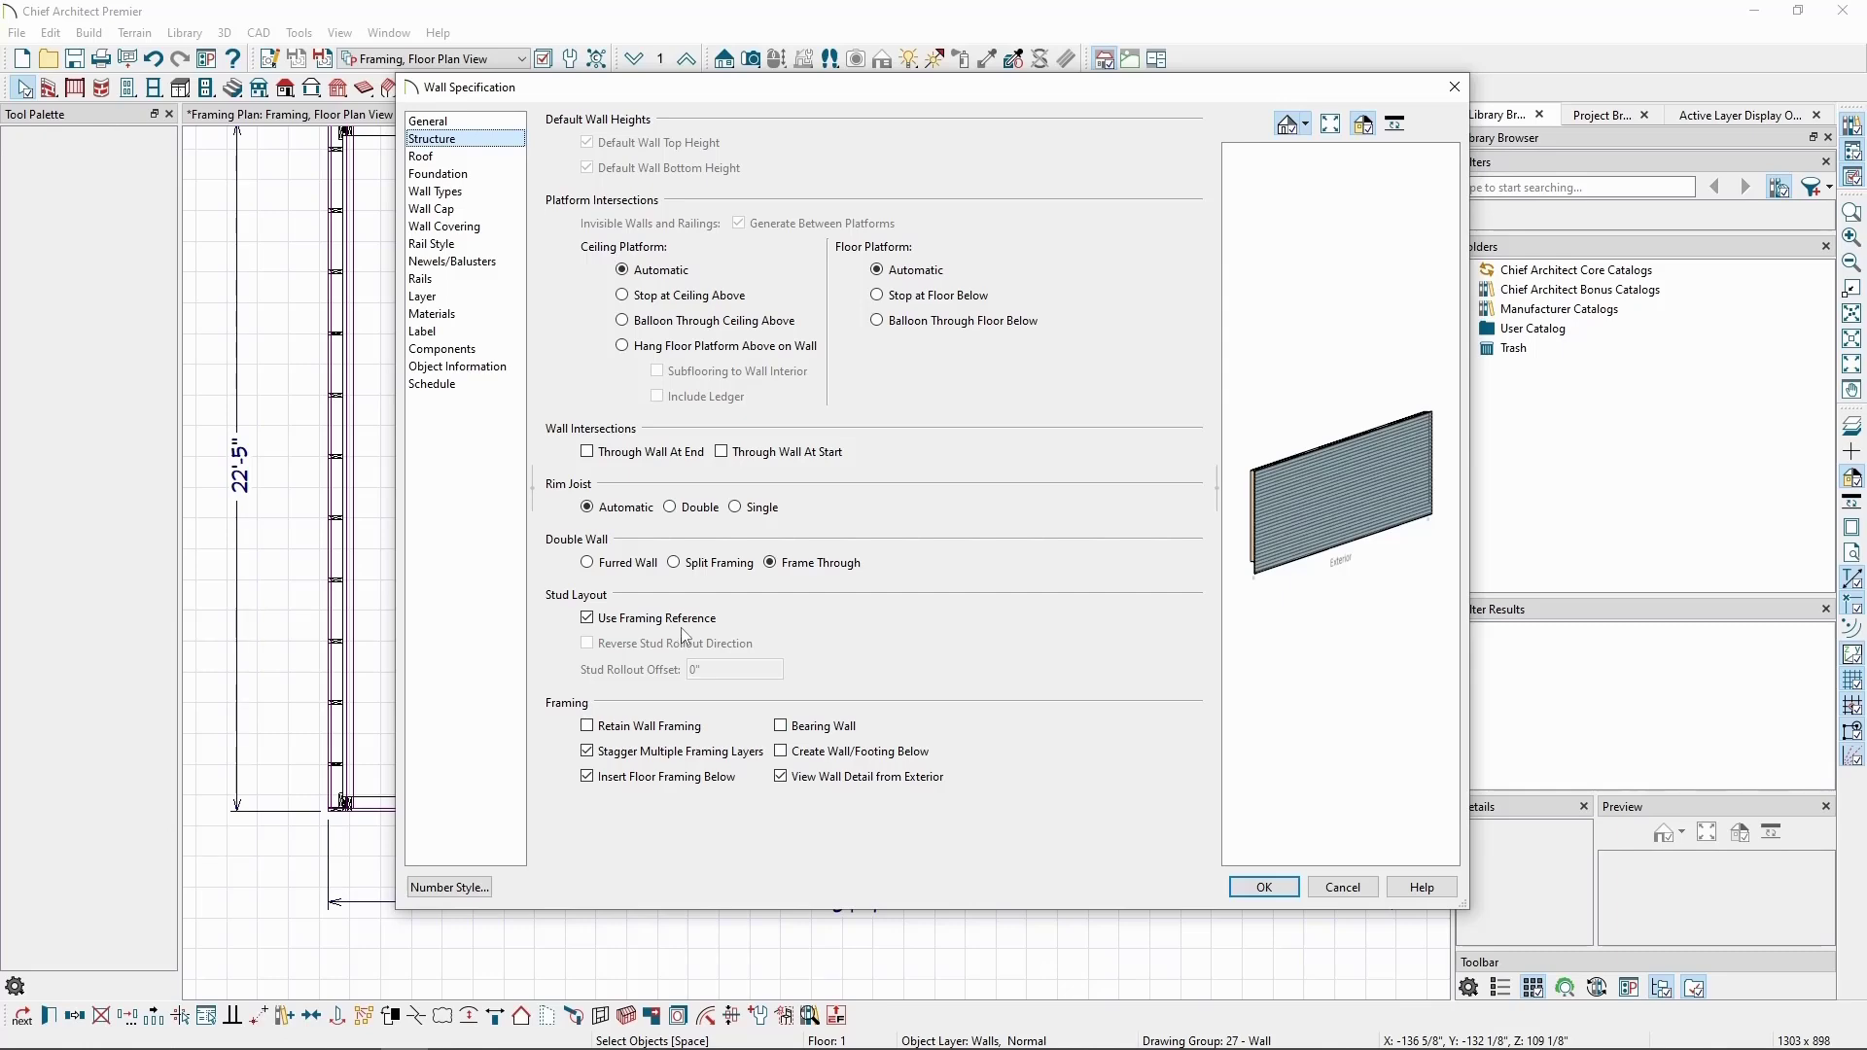
pyautogui.click(680, 622)
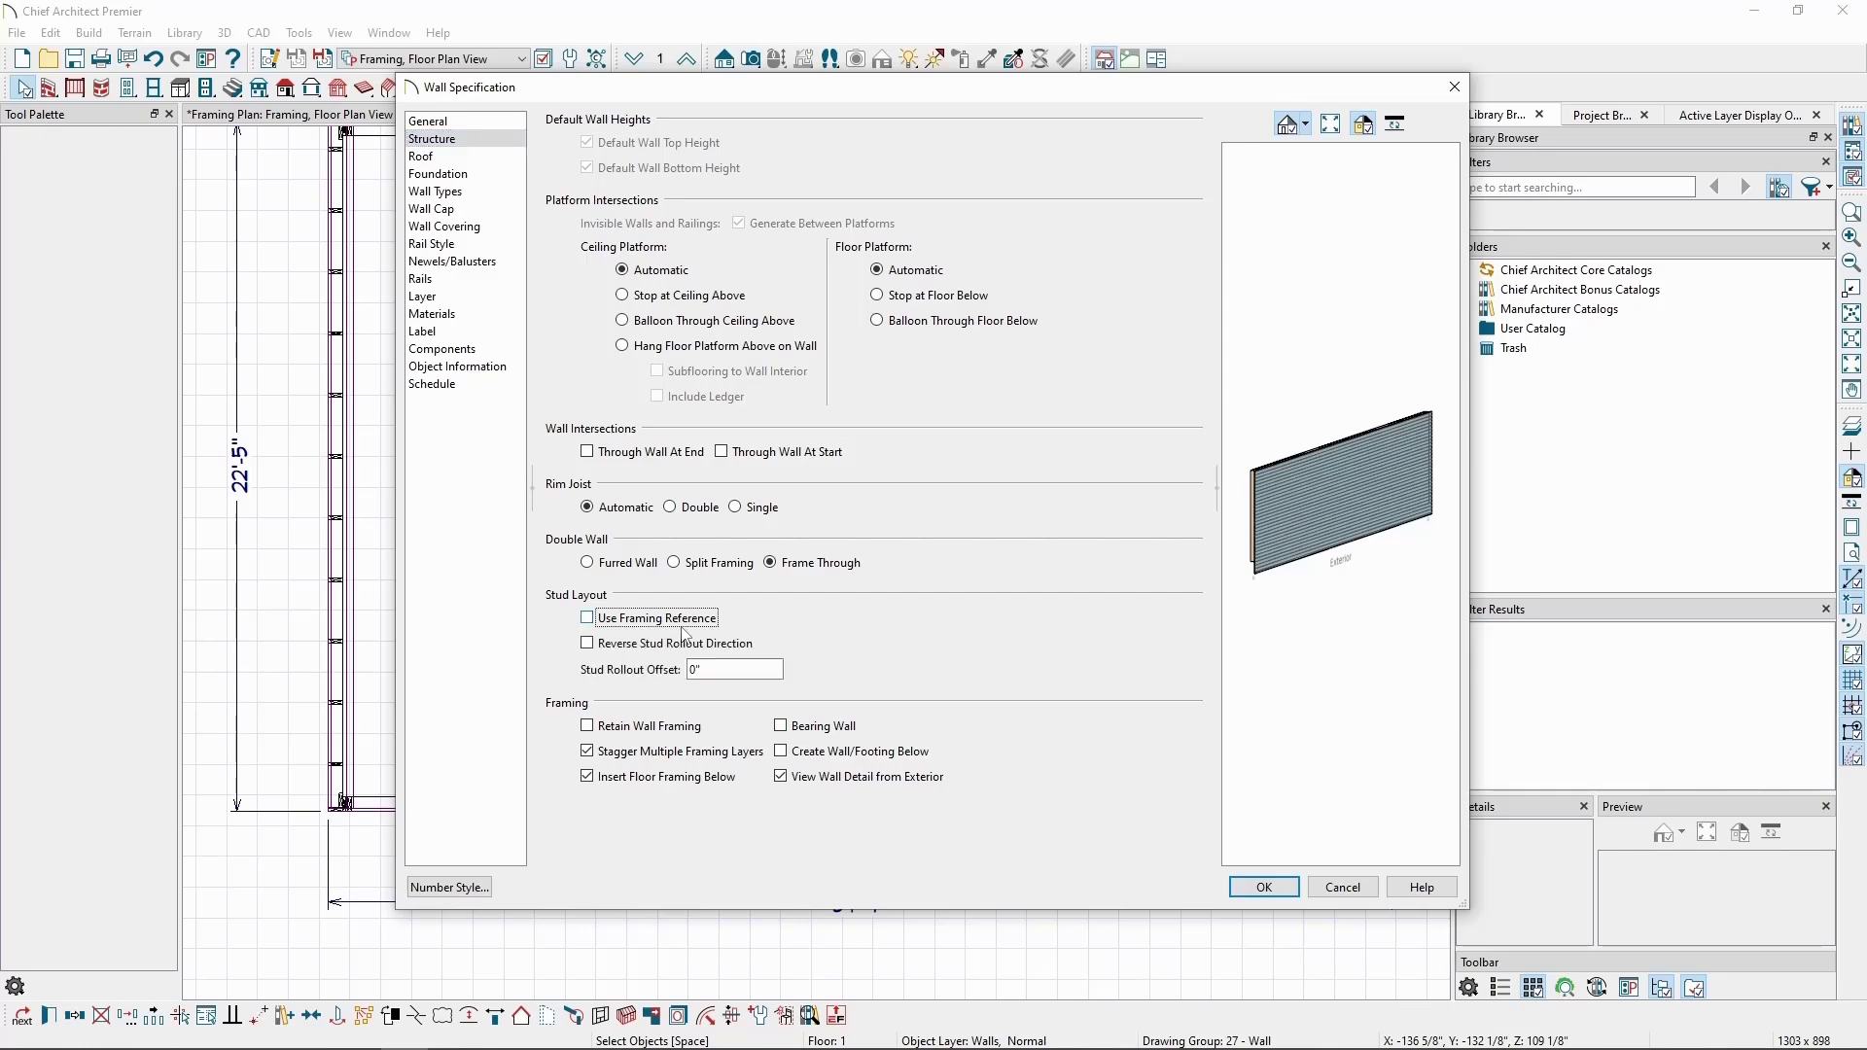
pyautogui.click(1264, 887)
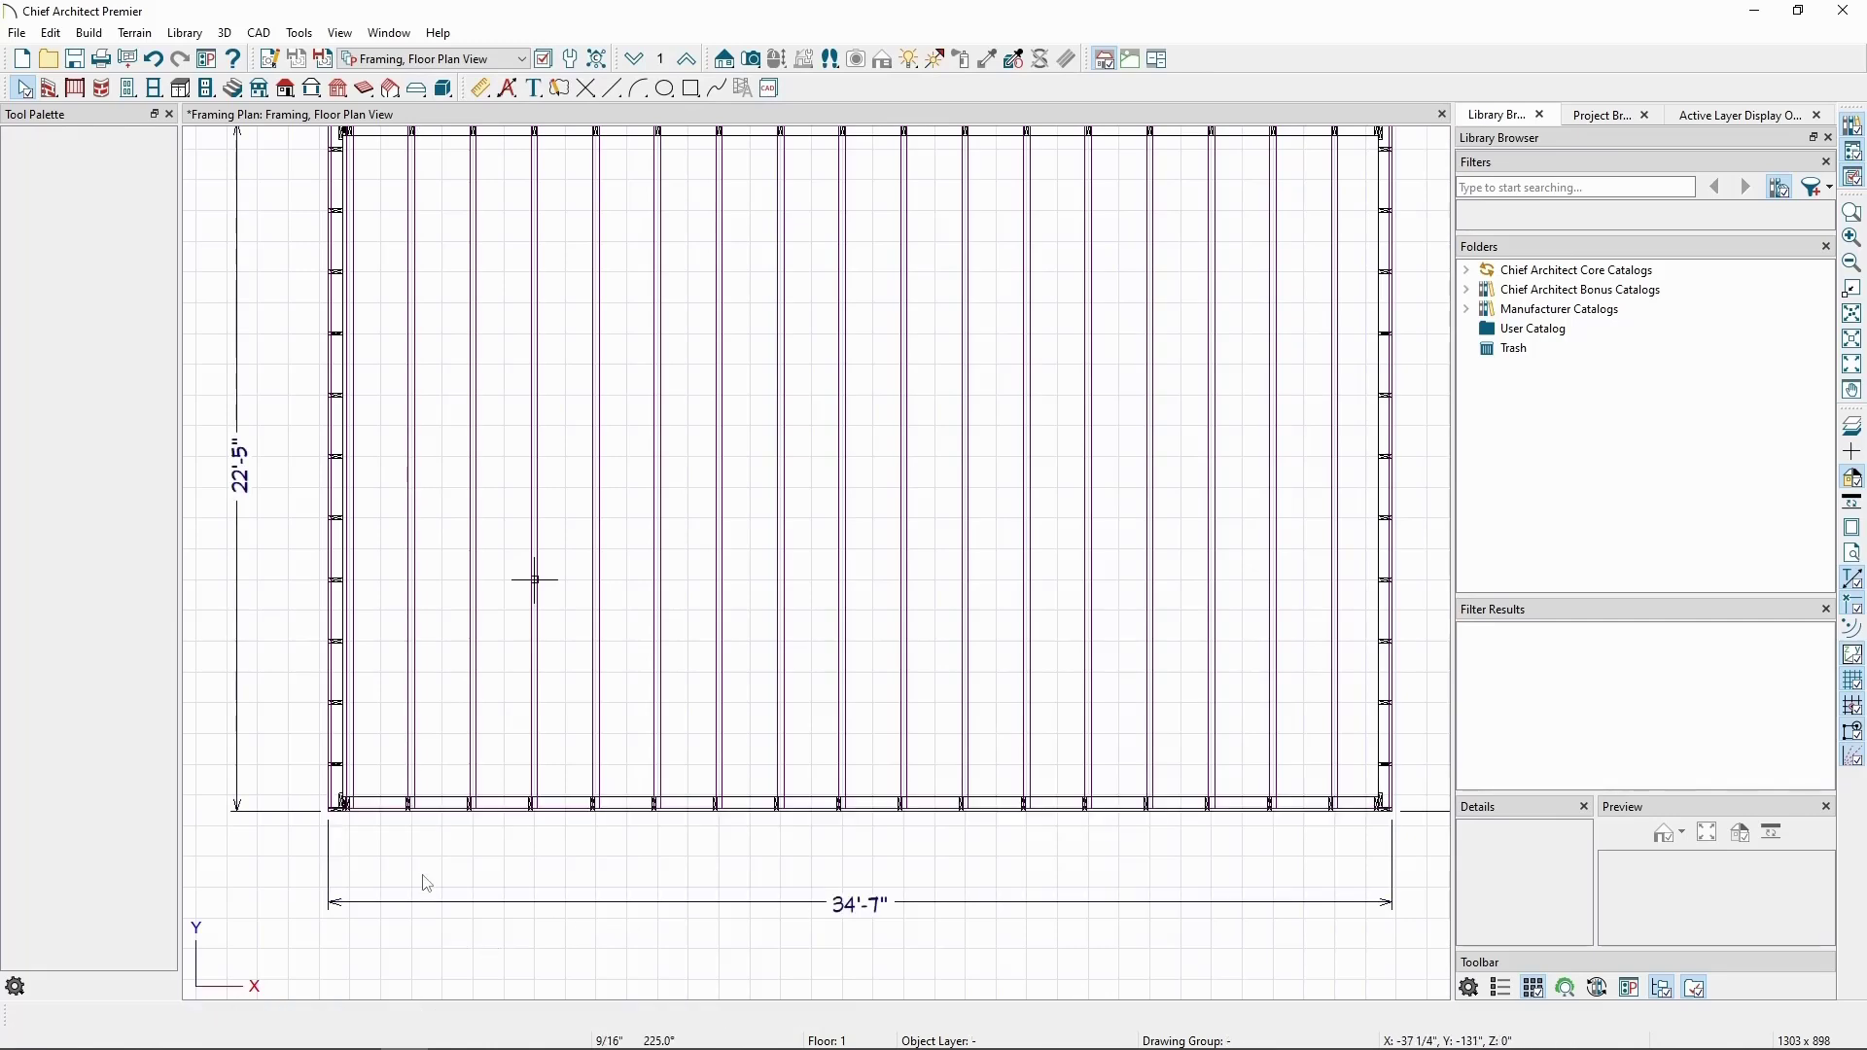
pyautogui.scroll(5, 421, 884)
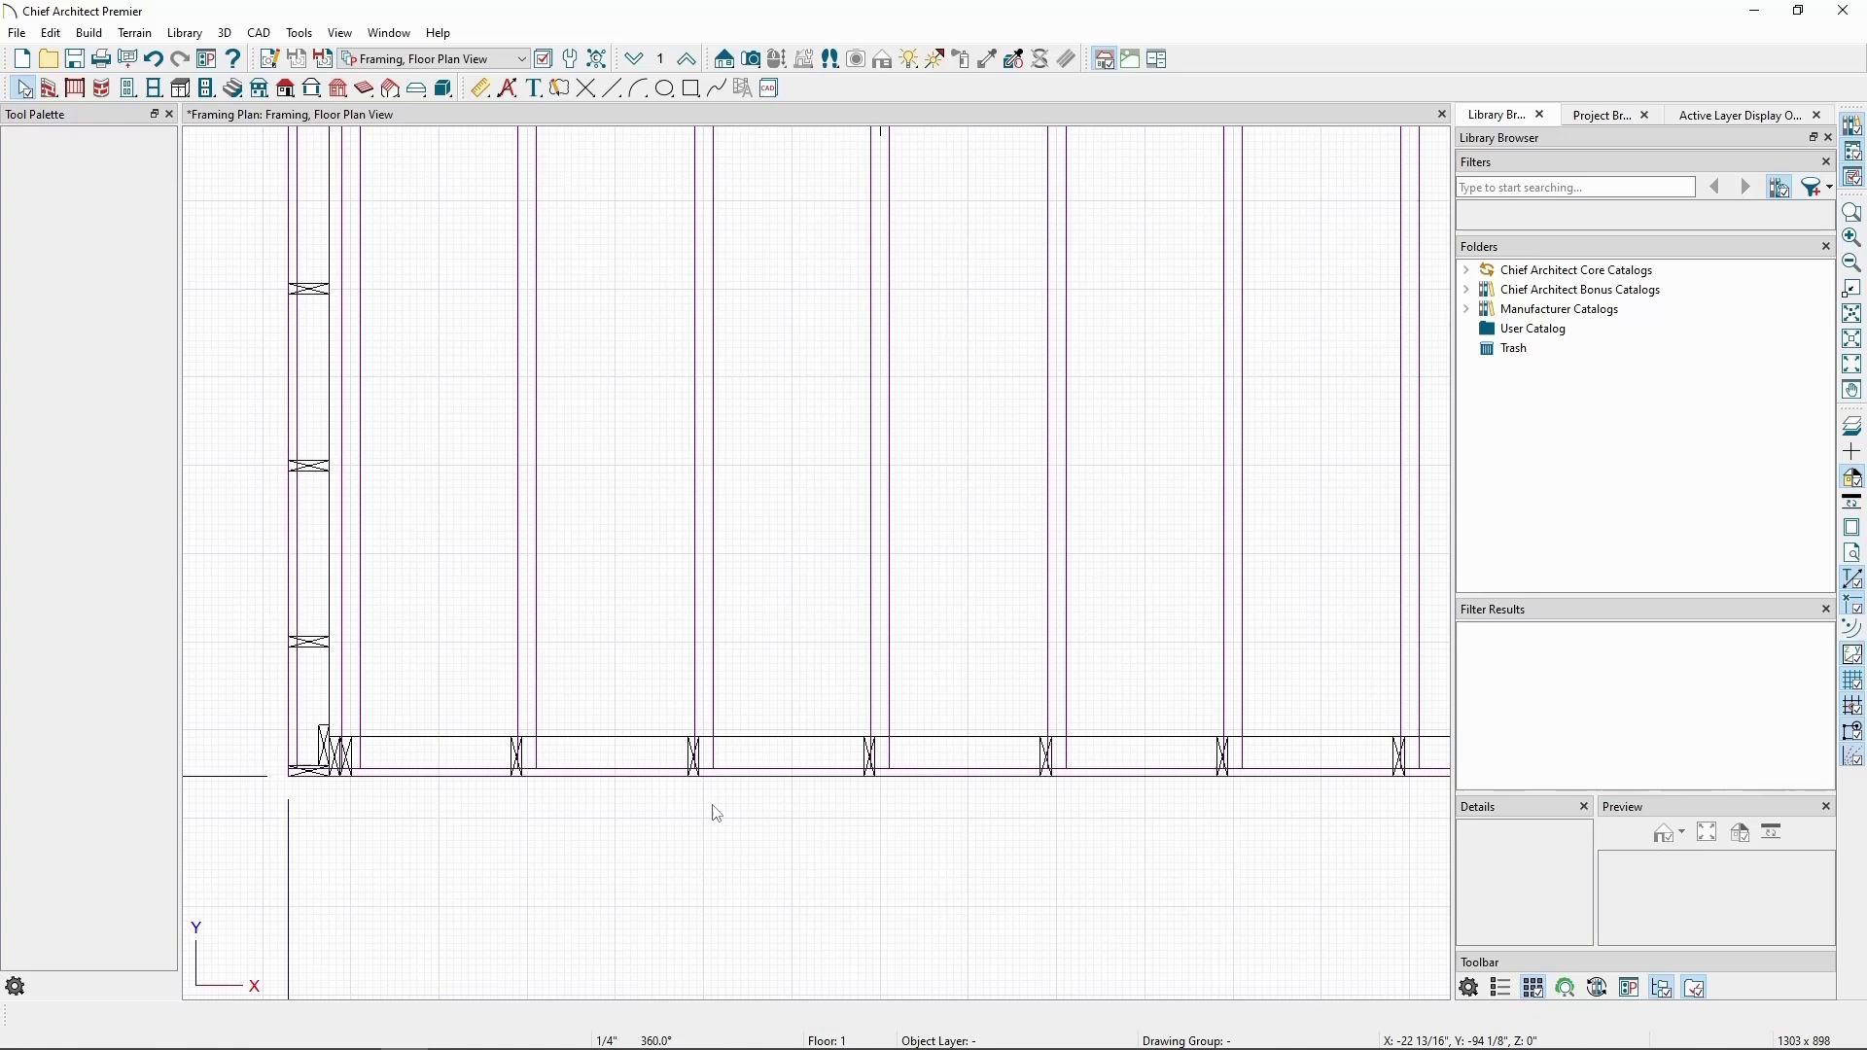
pyautogui.scroll(-2, 516, 808)
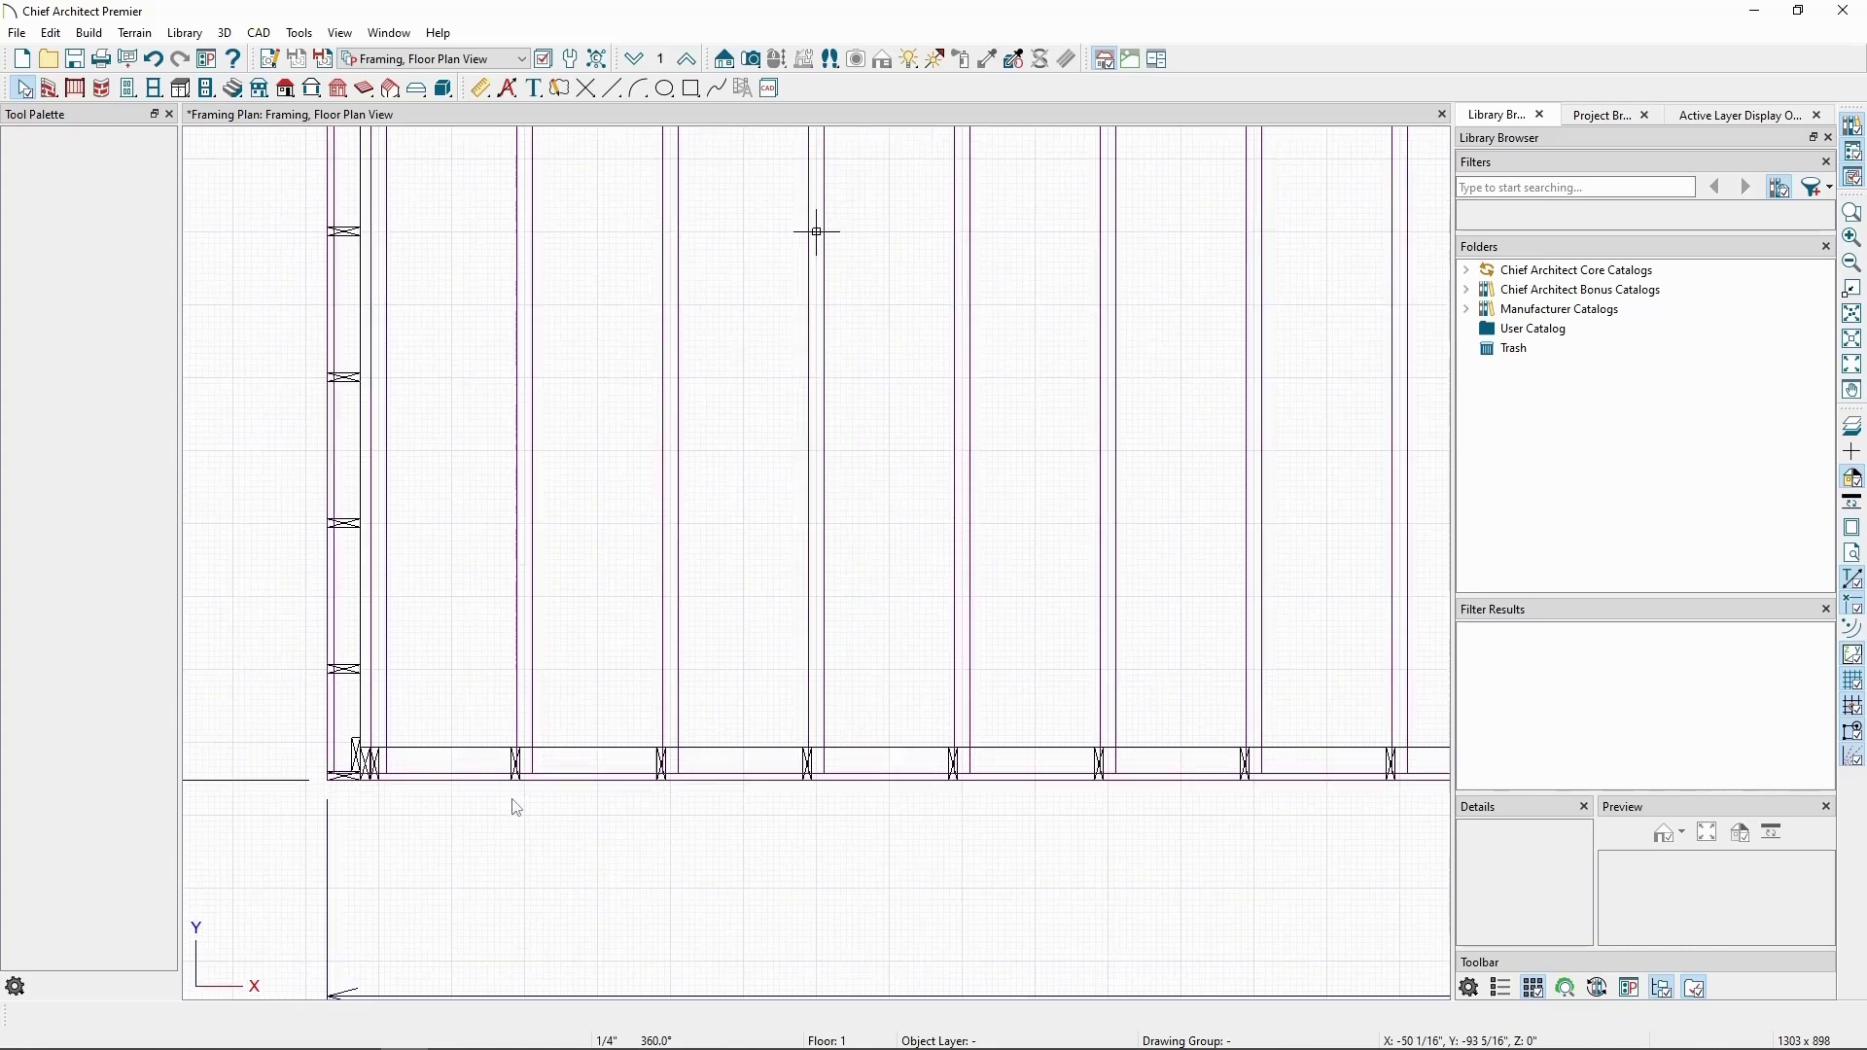
pyautogui.click(449, 778)
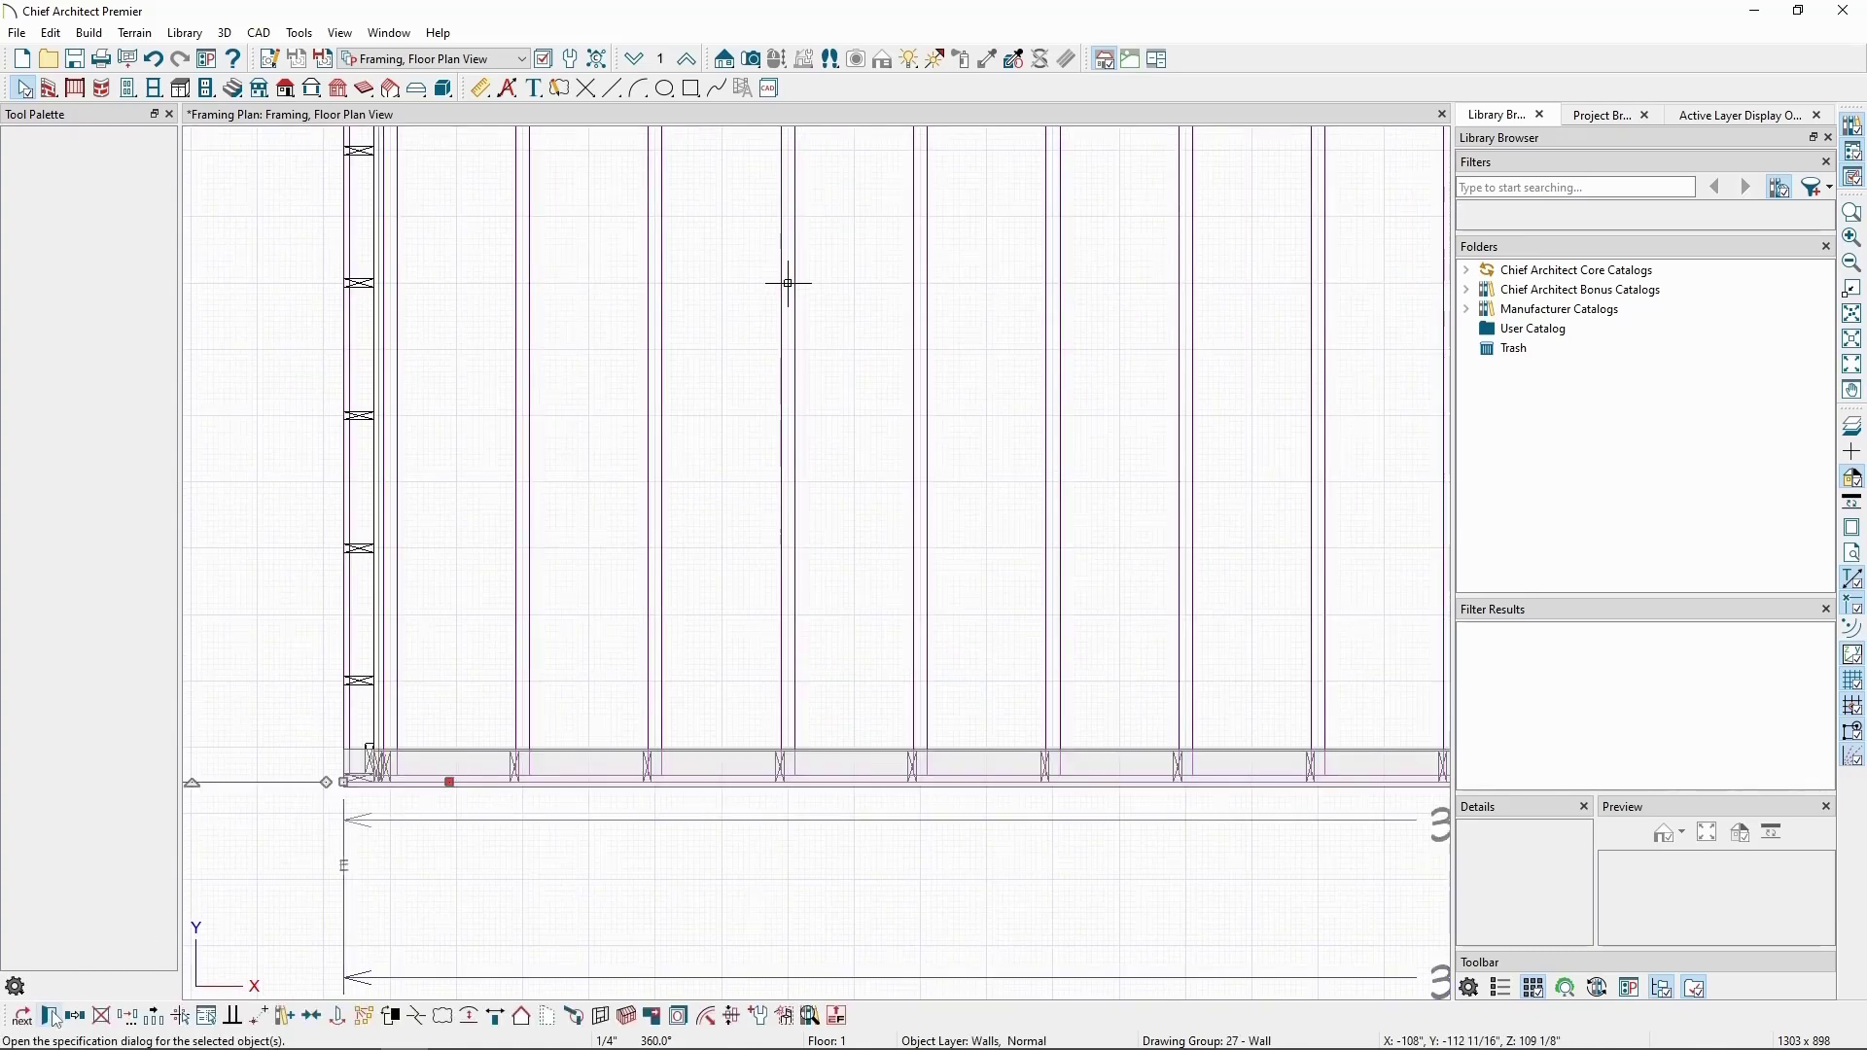
pyautogui.doubleClick(398, 367)
pyautogui.click(431, 138)
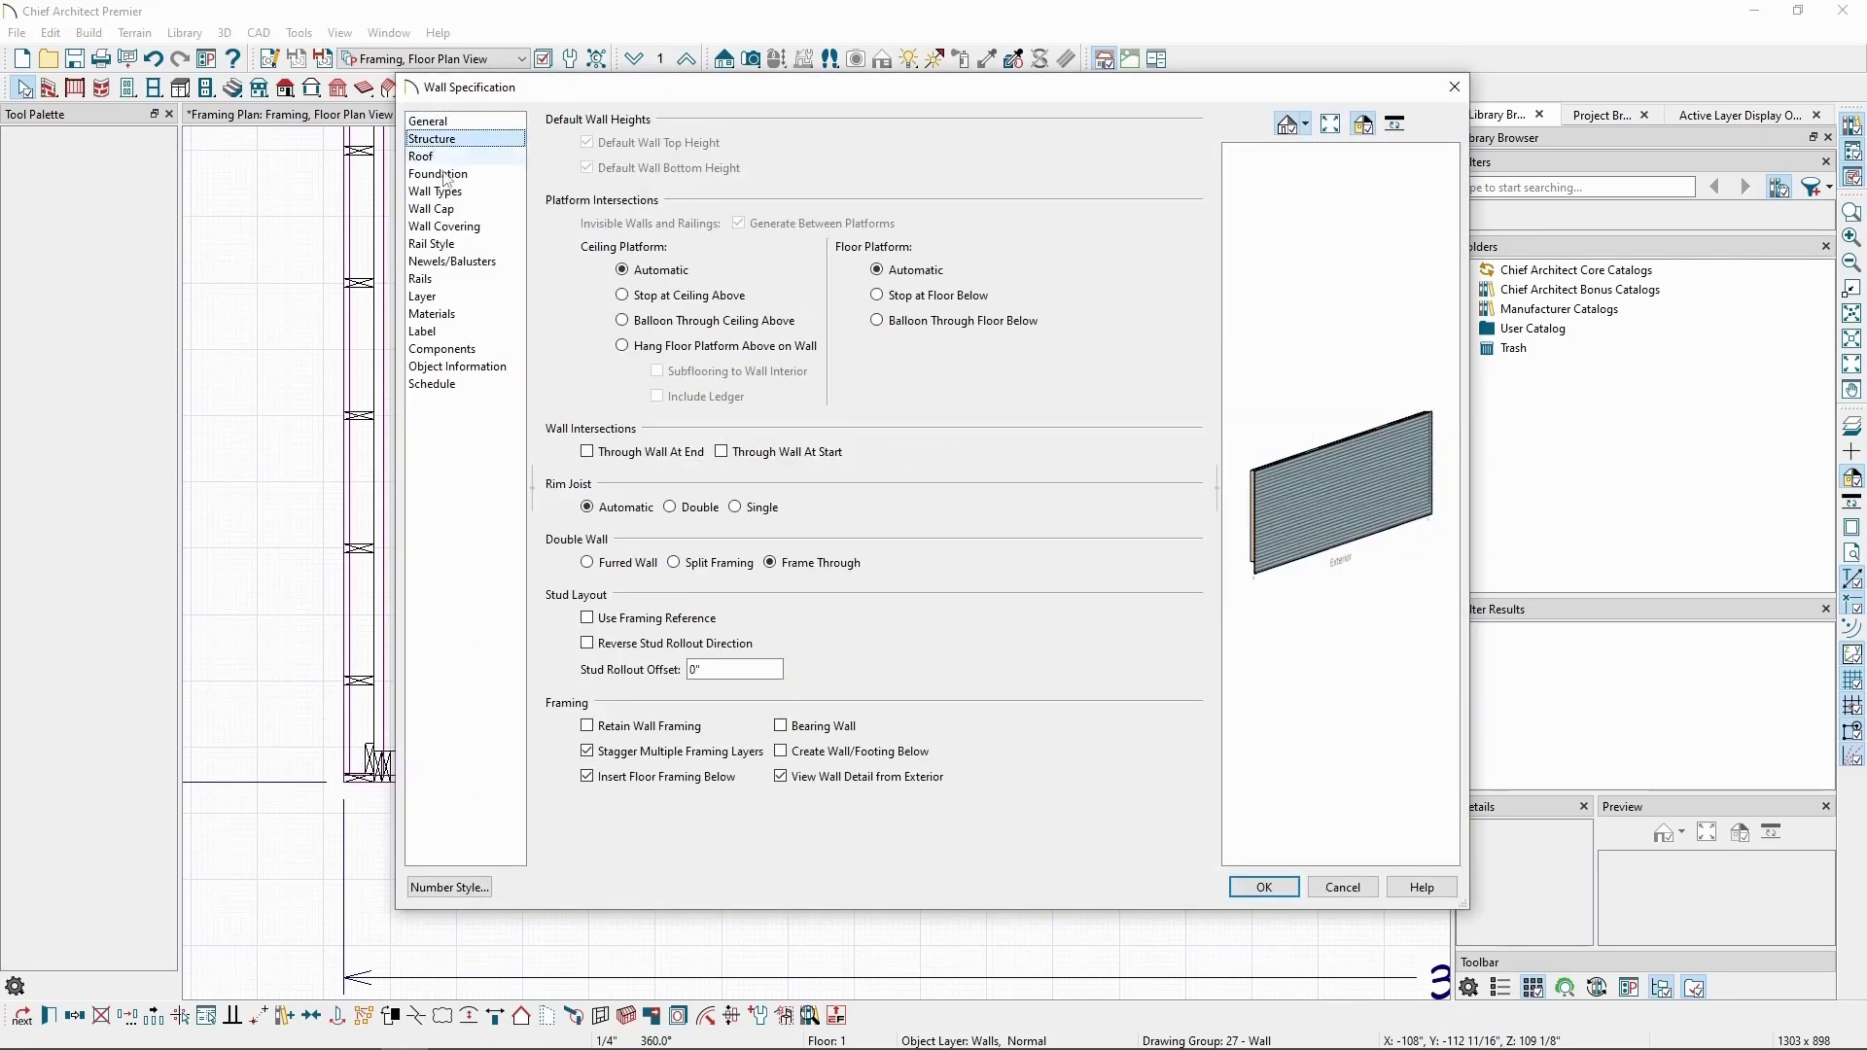
pyautogui.click(653, 619)
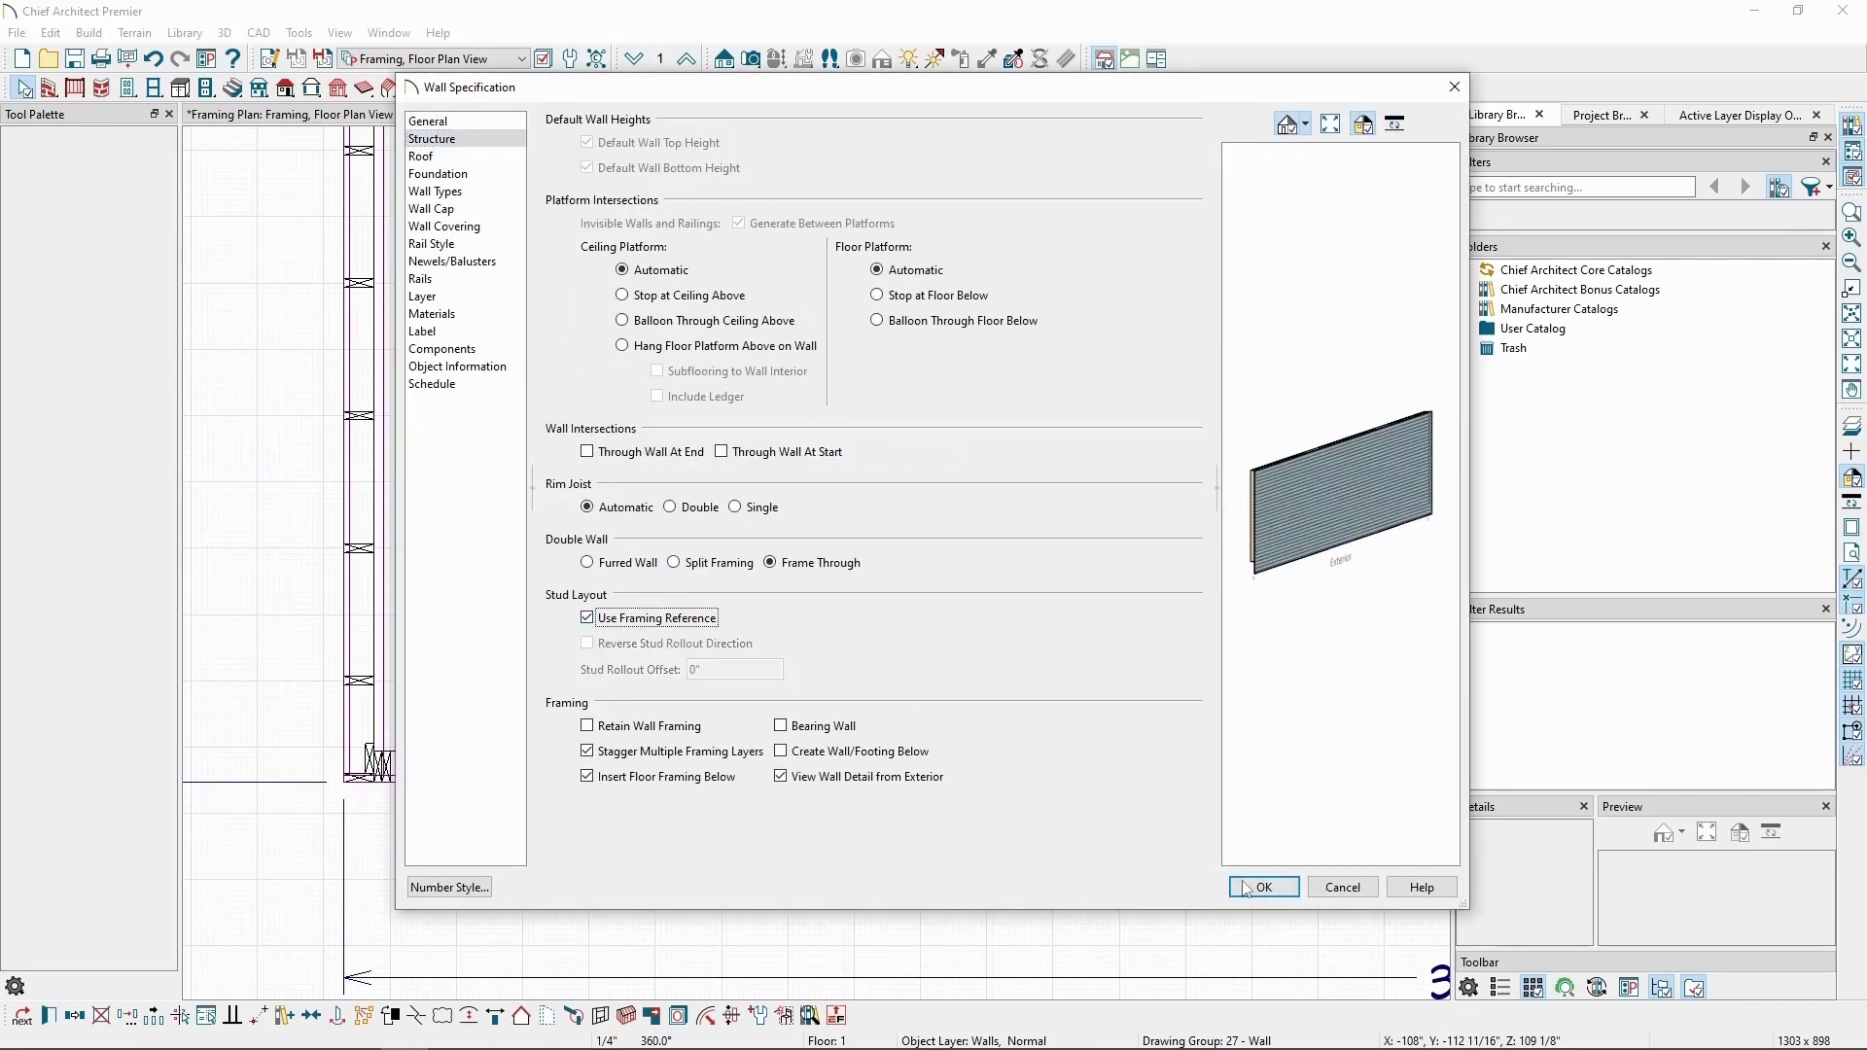
pyautogui.click(1247, 887)
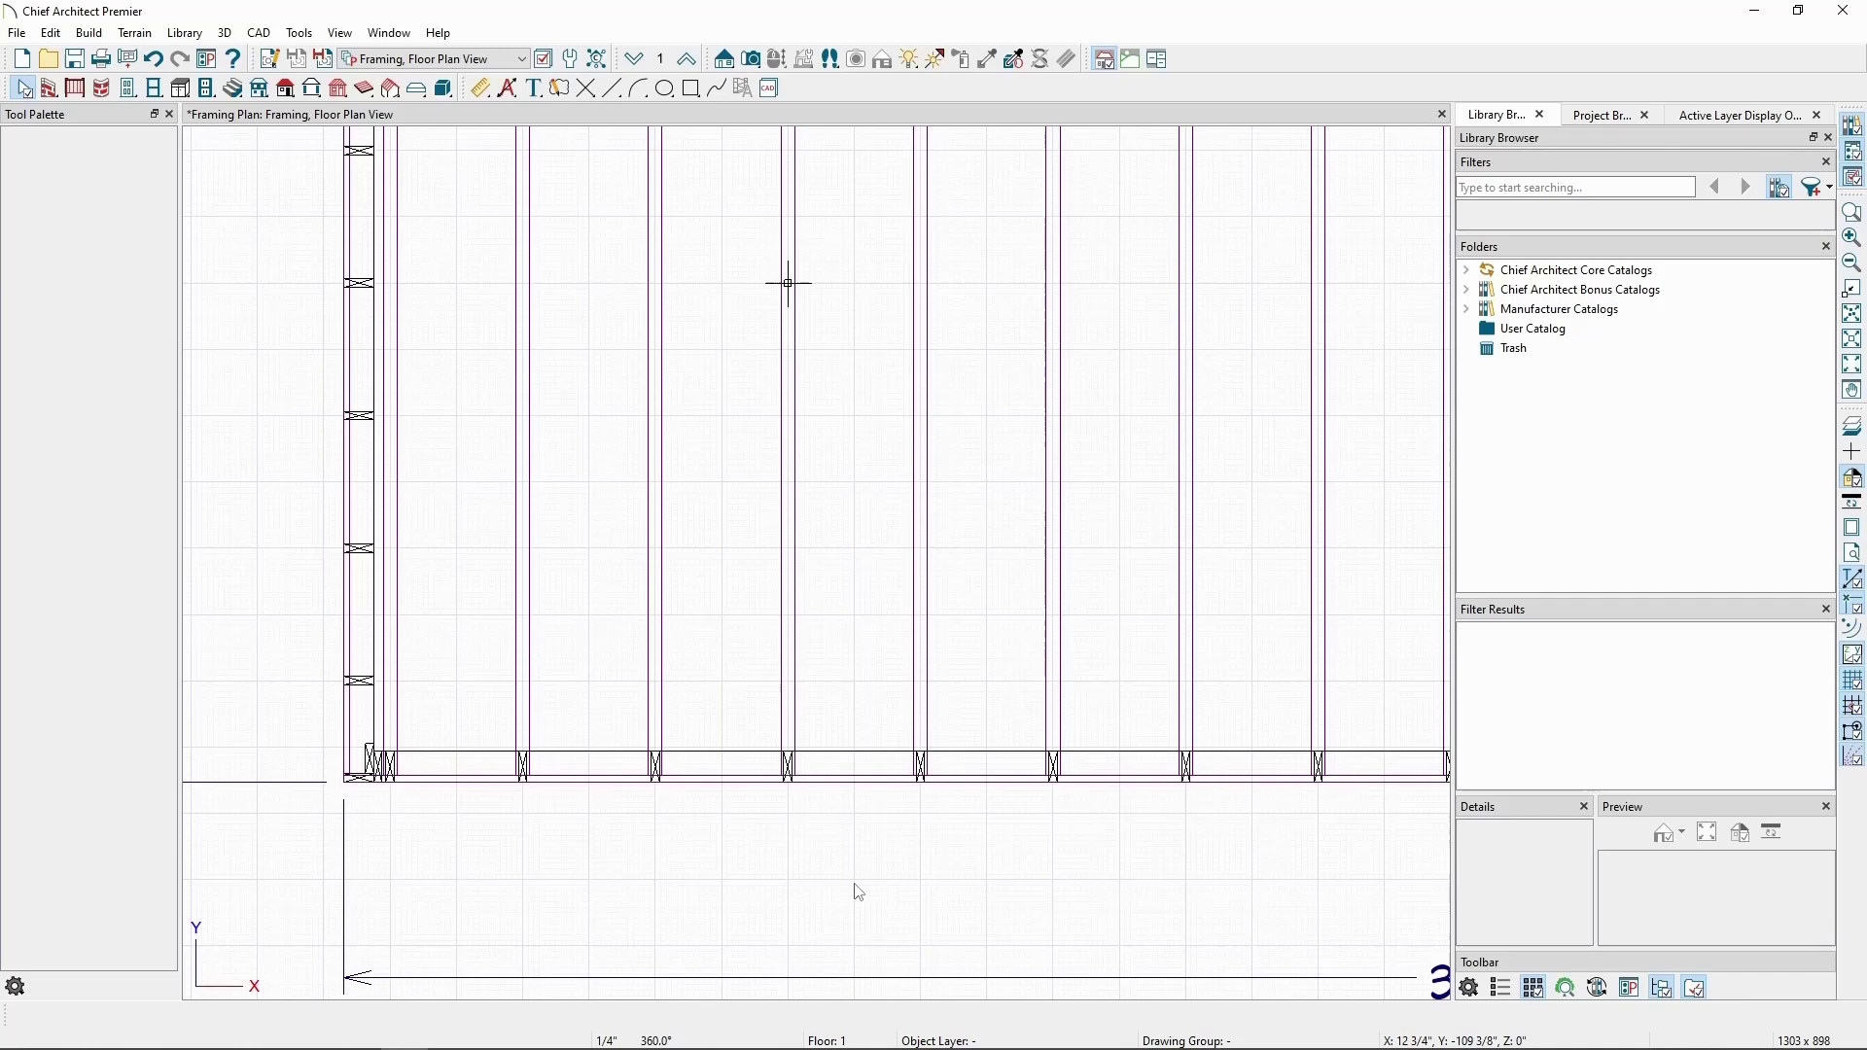
# Place a Framing Reference Marker on the lower-left outside wall corner of Floor 1.
pyautogui.scroll(-2, 859, 892)
pyautogui.scroll(1, 551, 283)
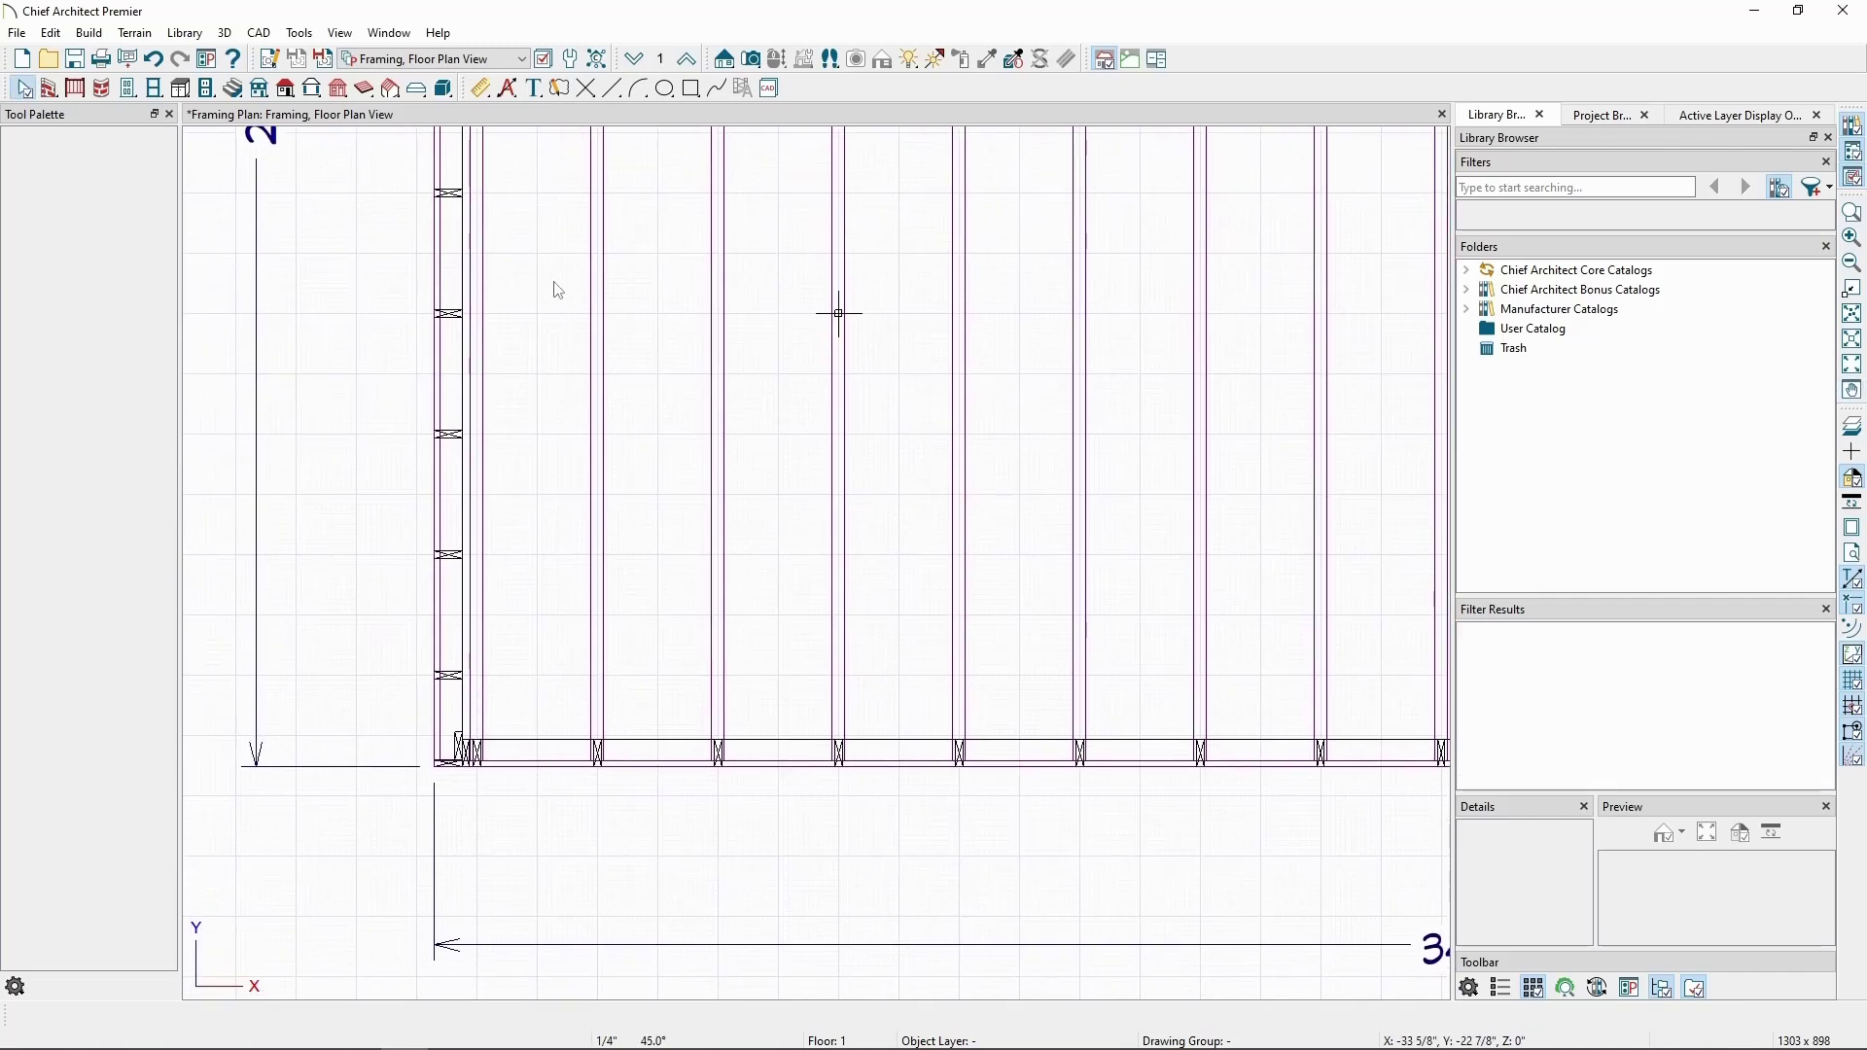
pyautogui.click(89, 33)
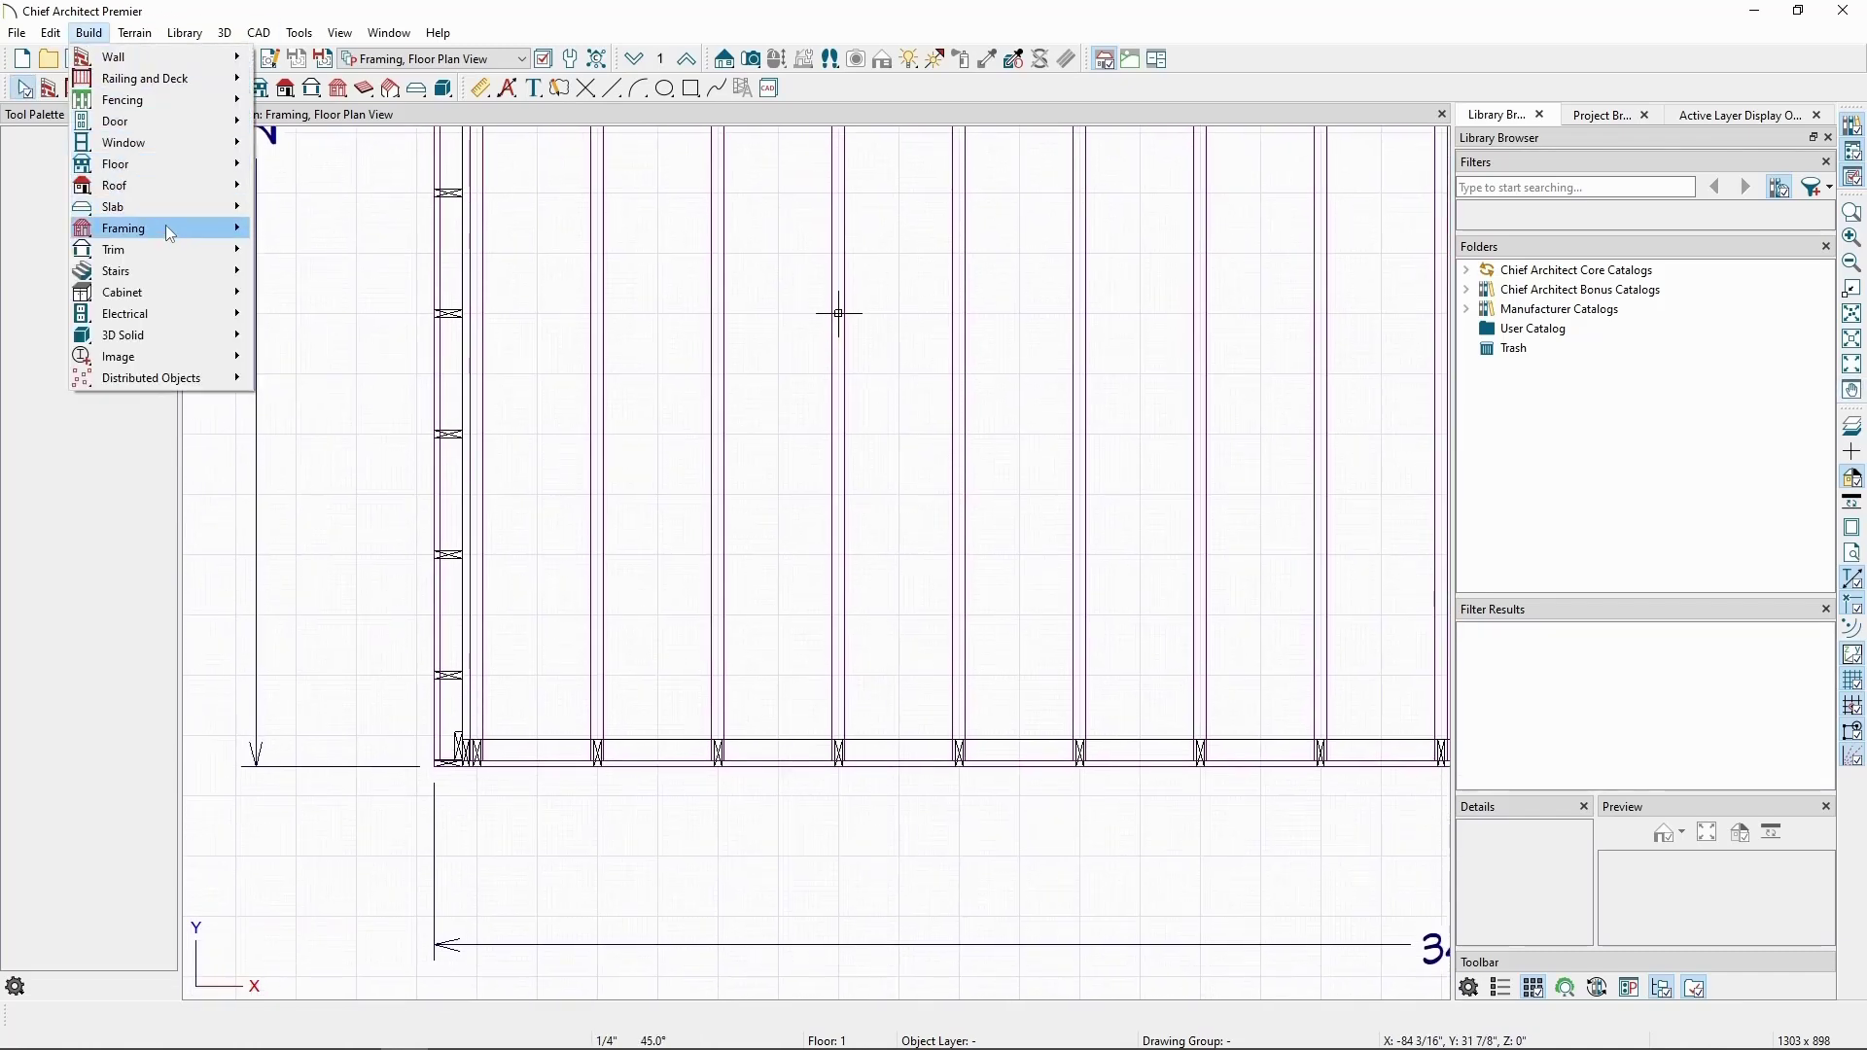
pyautogui.moveTo(165, 227)
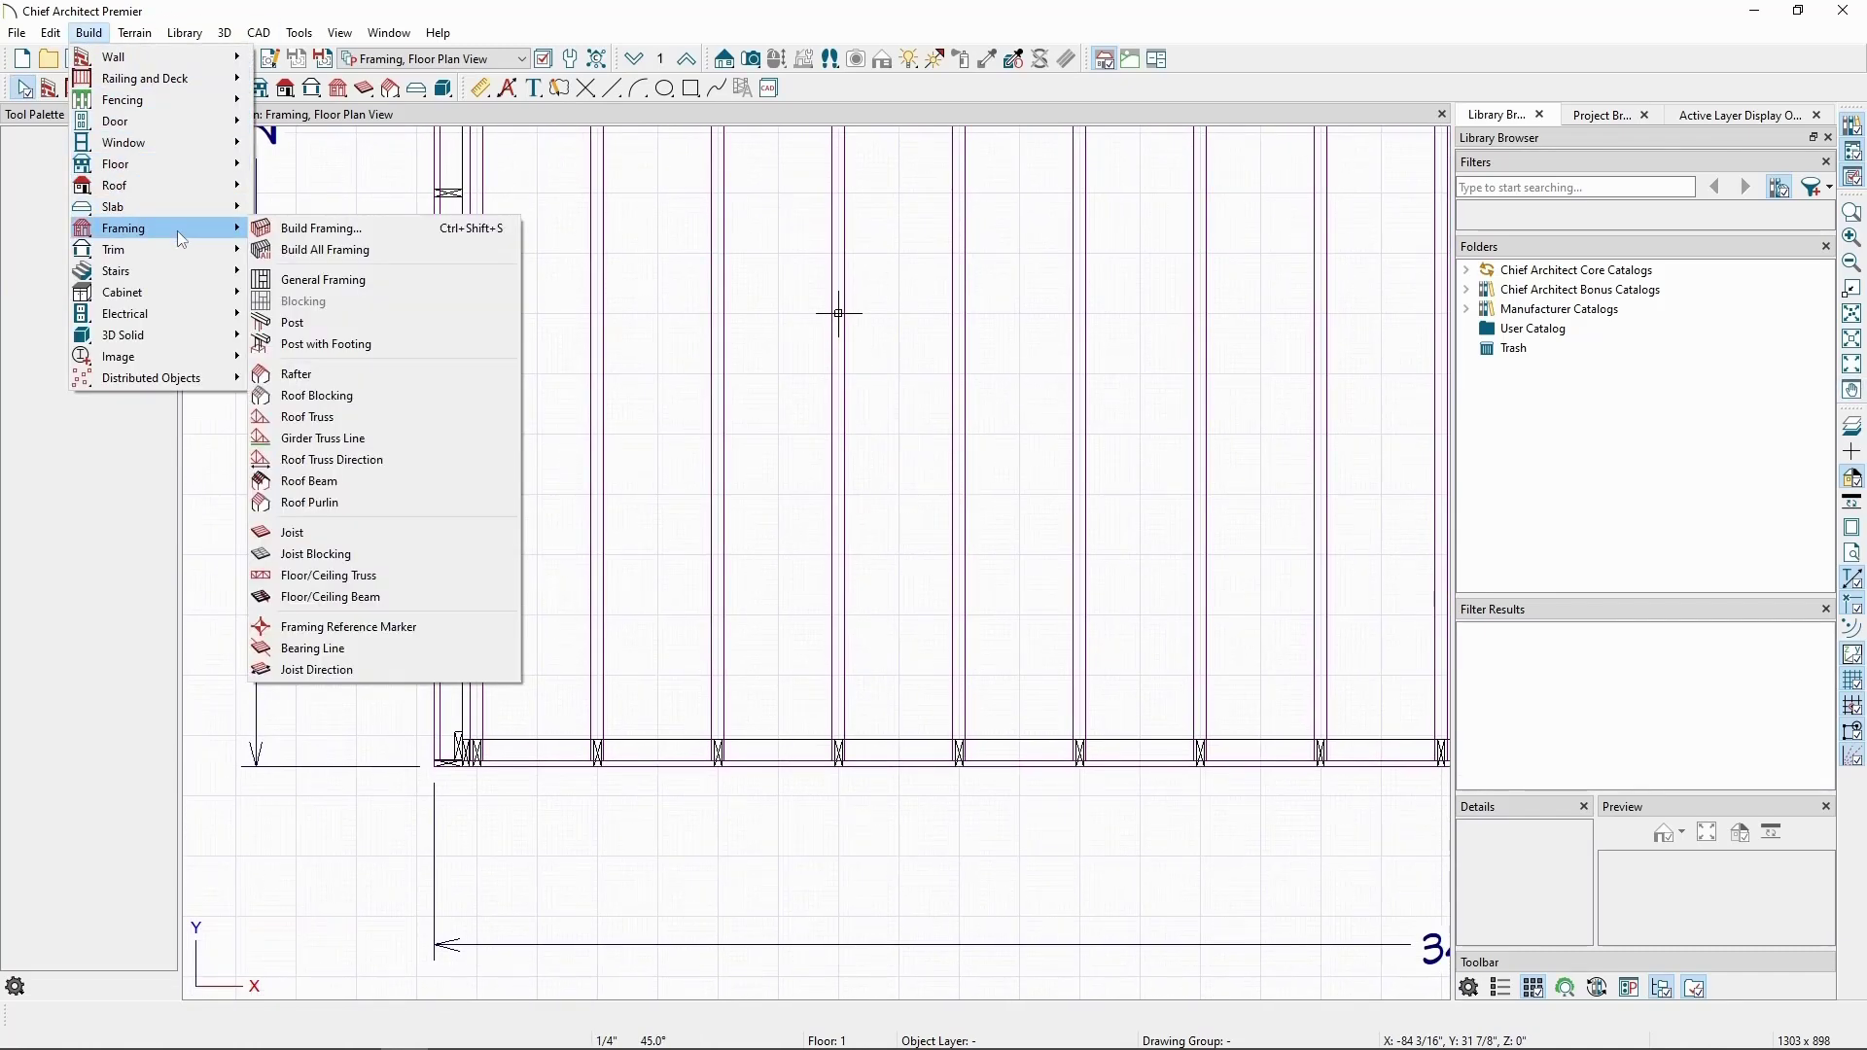
pyautogui.click(434, 637)
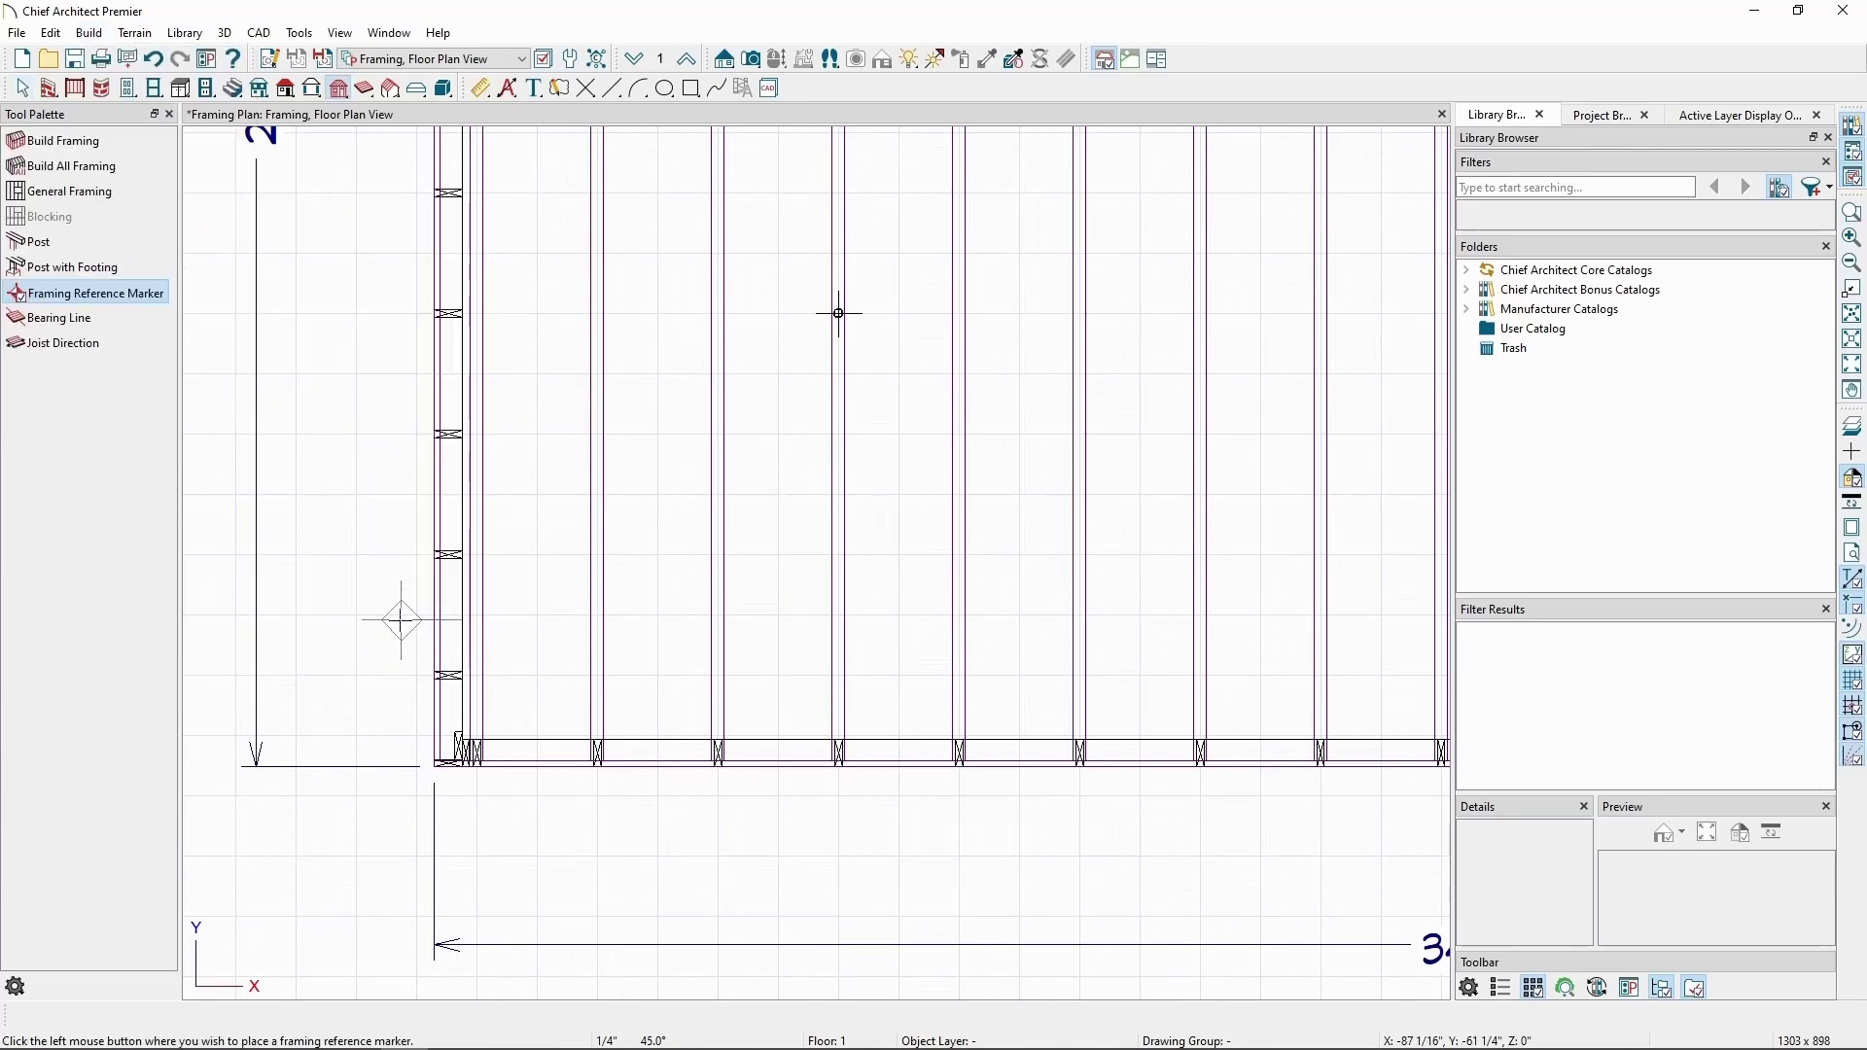
pyautogui.scroll(3, 404, 749)
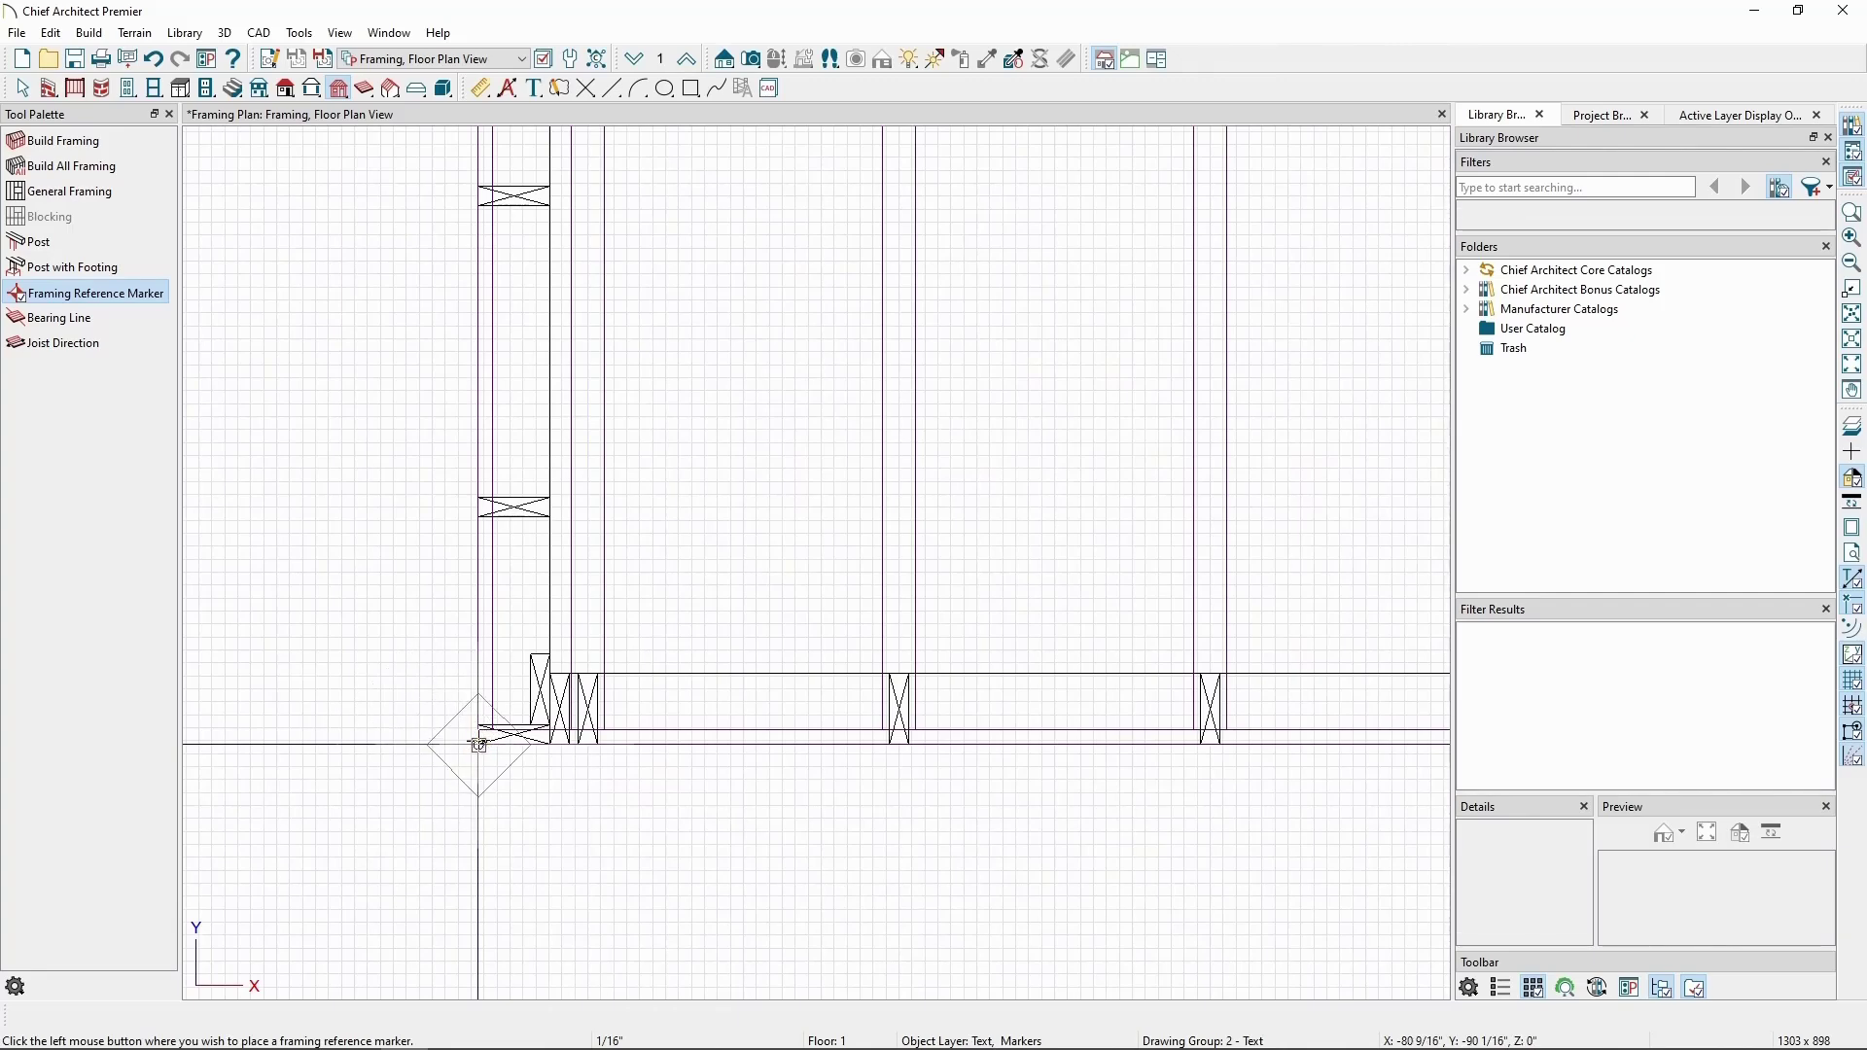
pyautogui.click(479, 746)
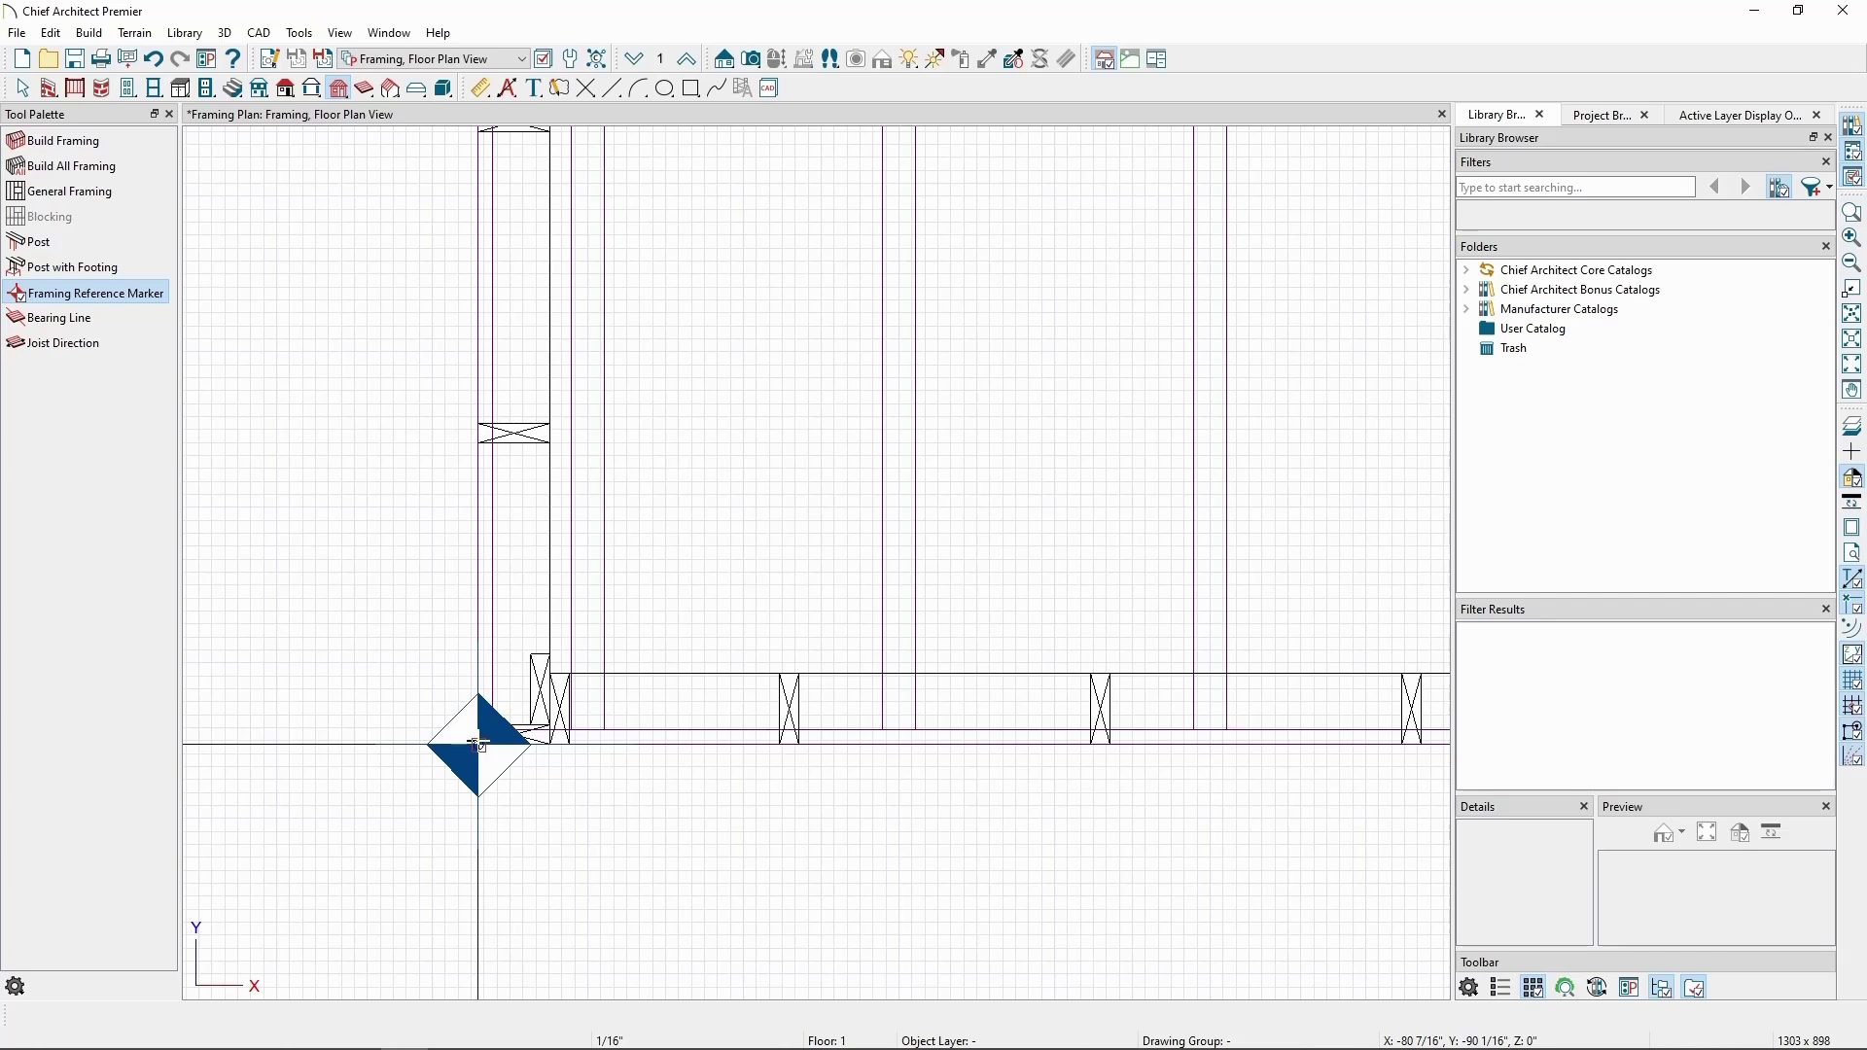
pyautogui.press('space')
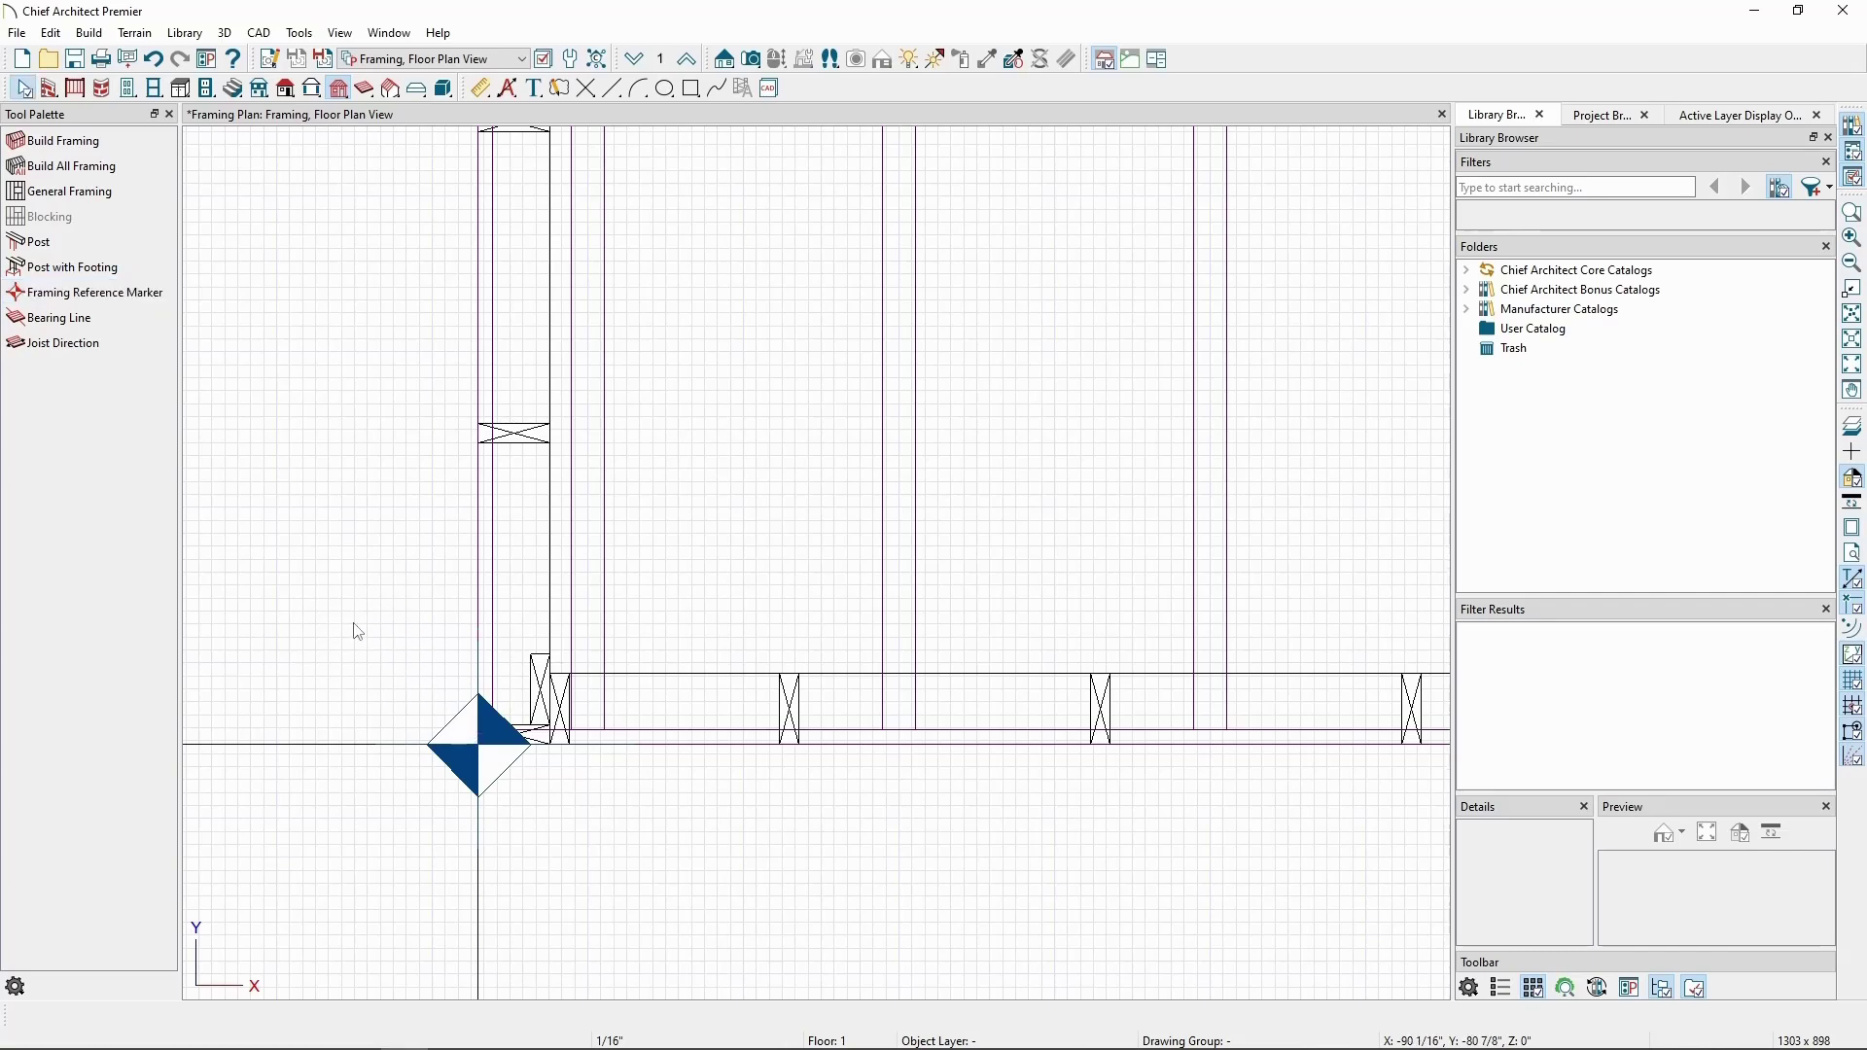
pyautogui.scroll(-2, 370, 603)
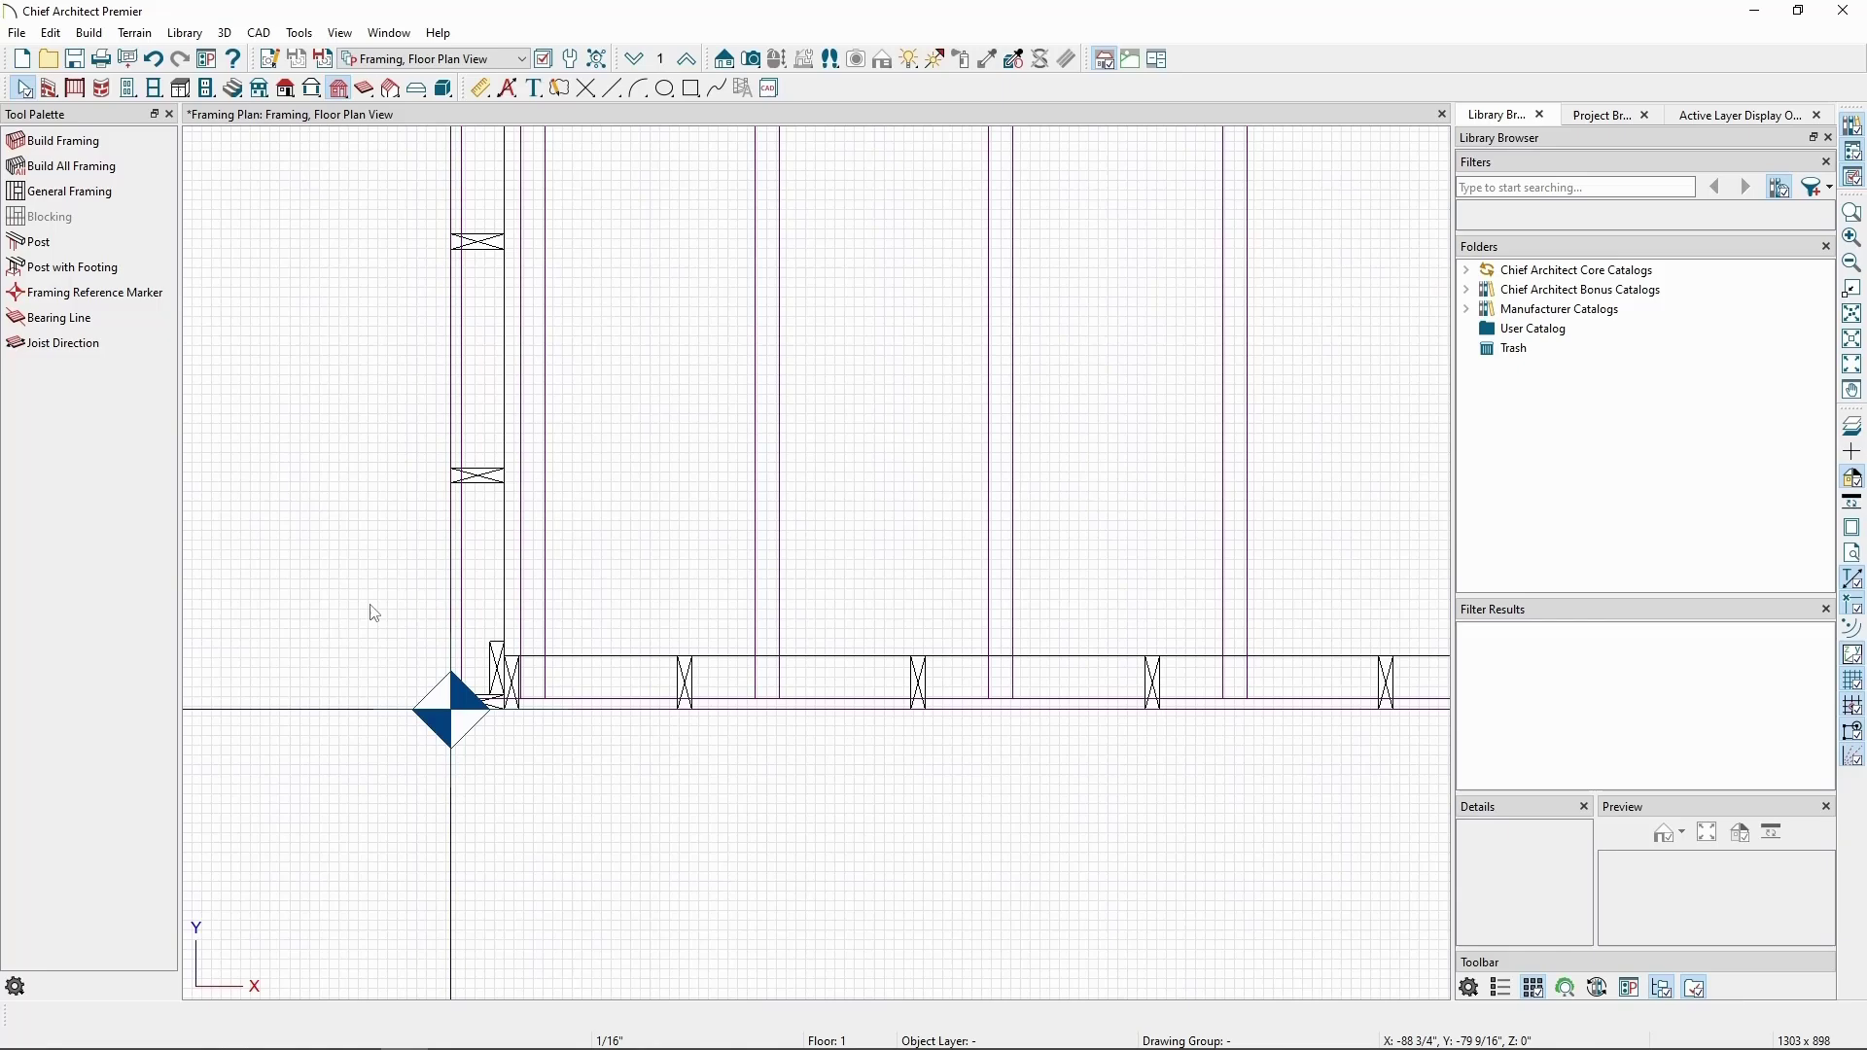
pyautogui.scroll(-1, 374, 612)
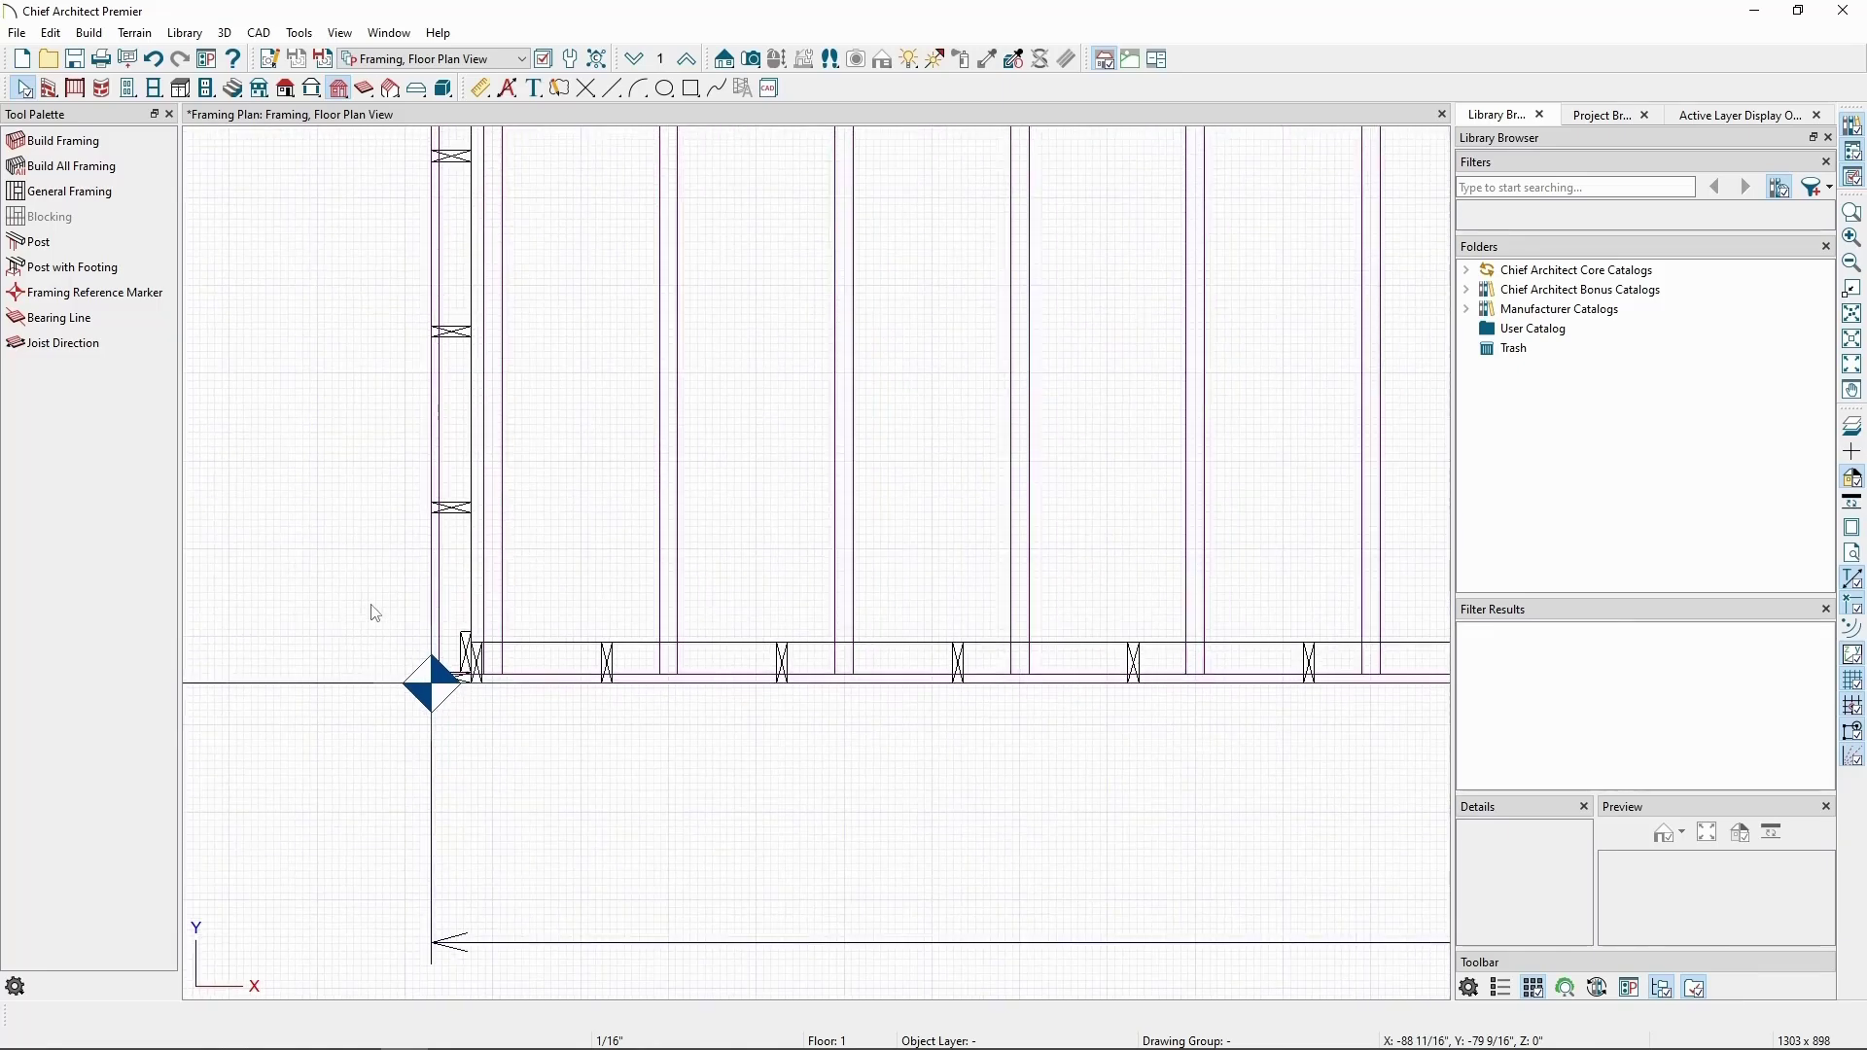
pyautogui.moveTo(377, 614); pyautogui.dragTo(417, 580, button='middle')
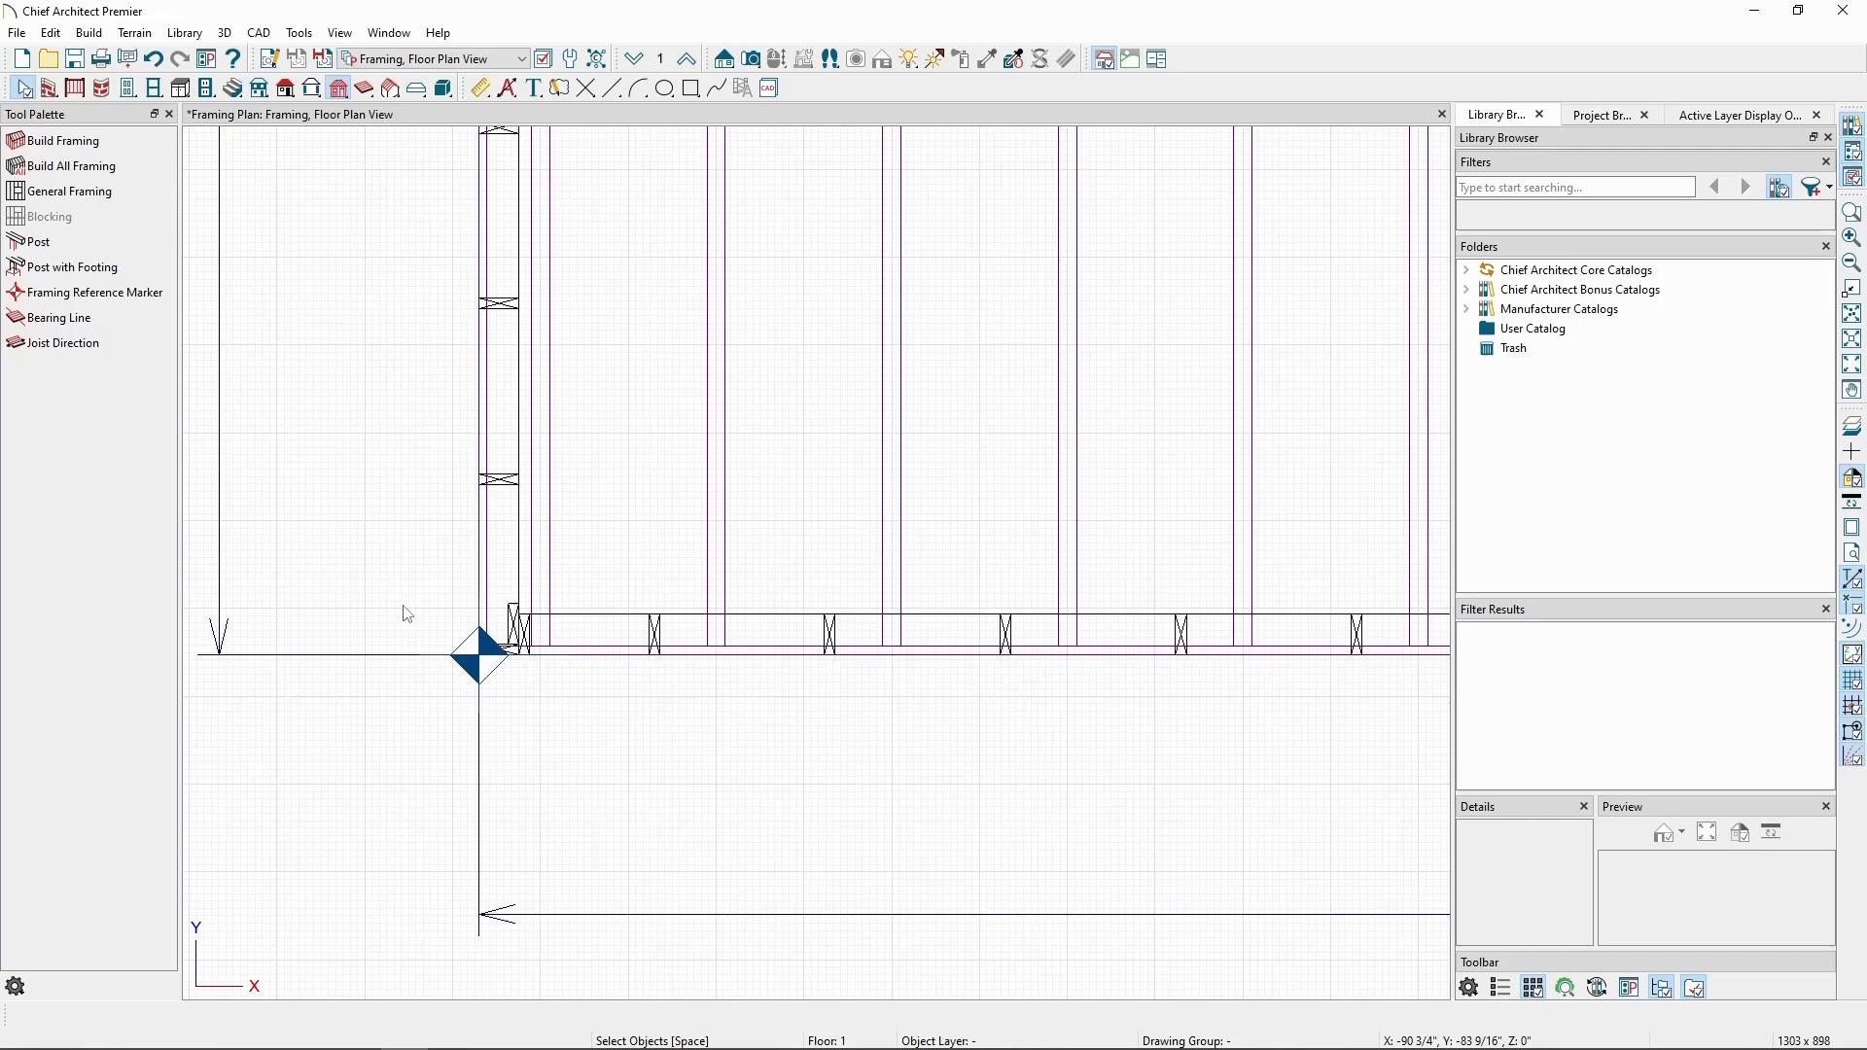
# On Floor 2, place a framing reference marker at the same corner, then return to Floor 1.
pyautogui.click(687, 61)
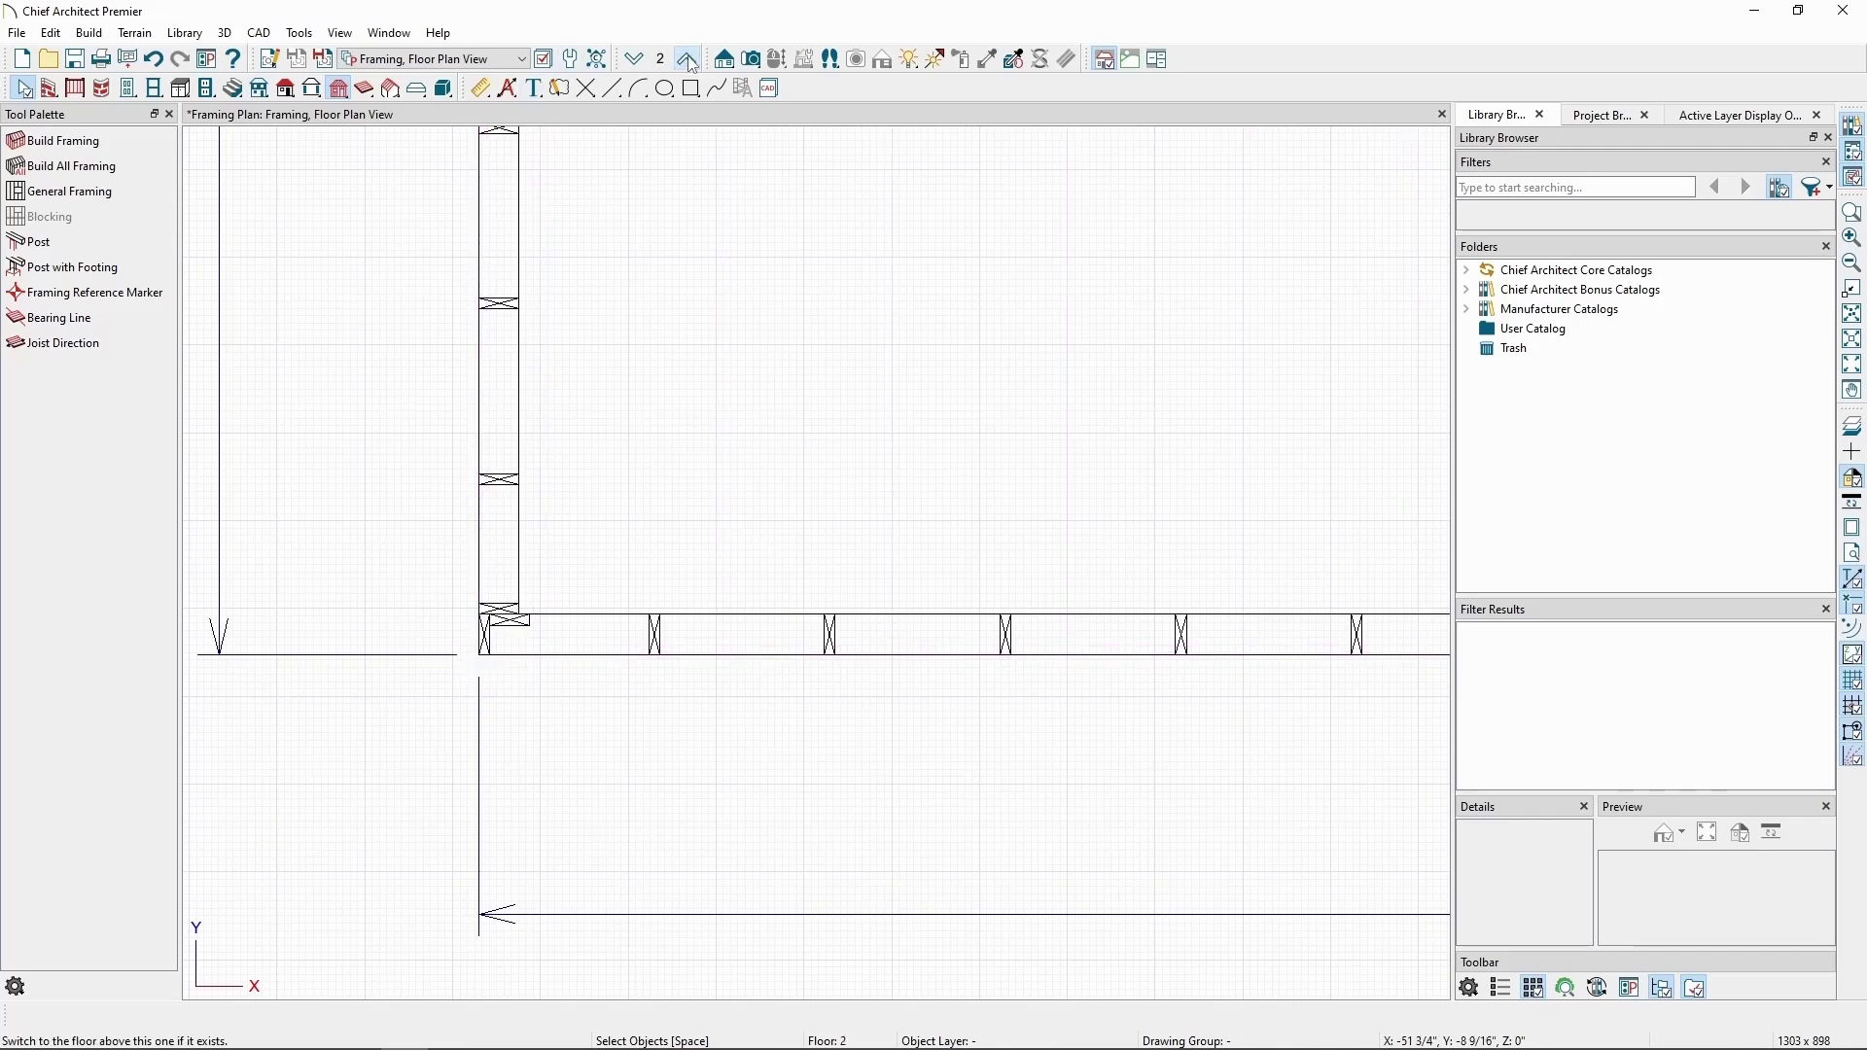
pyautogui.click(87, 293)
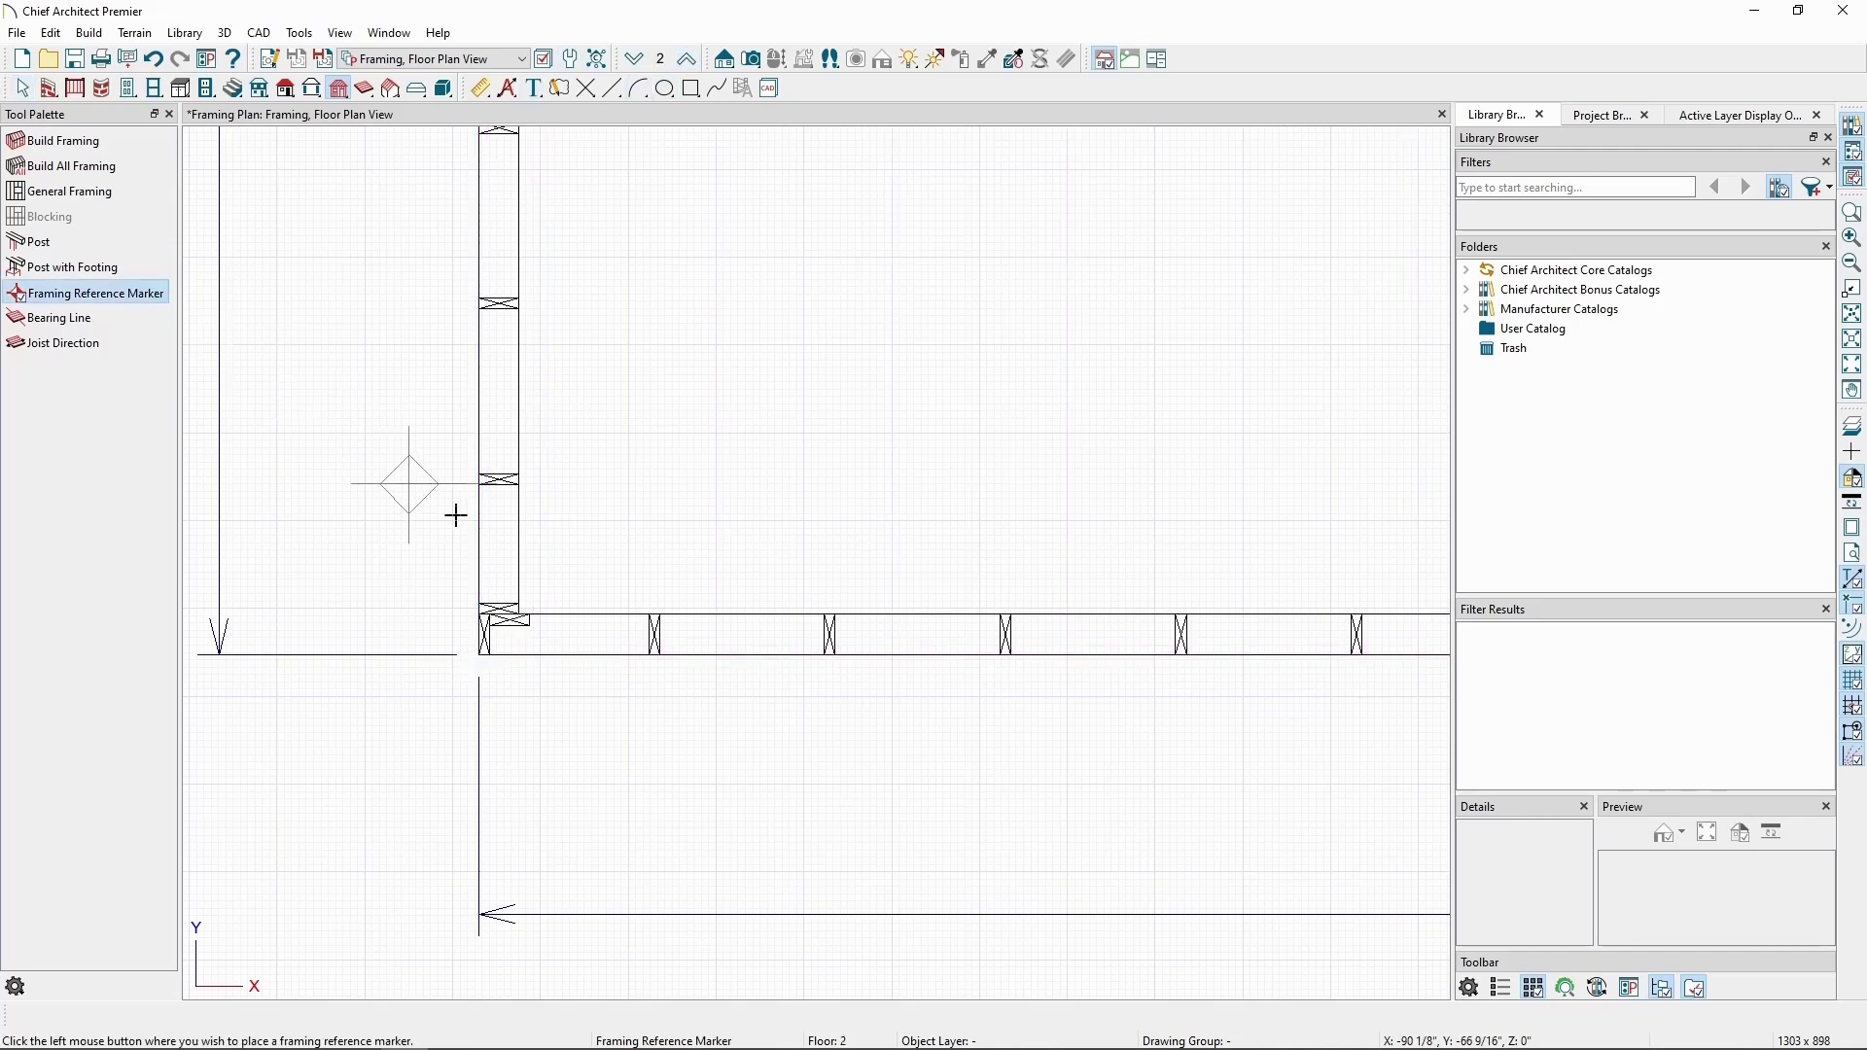
pyautogui.click(520, 614)
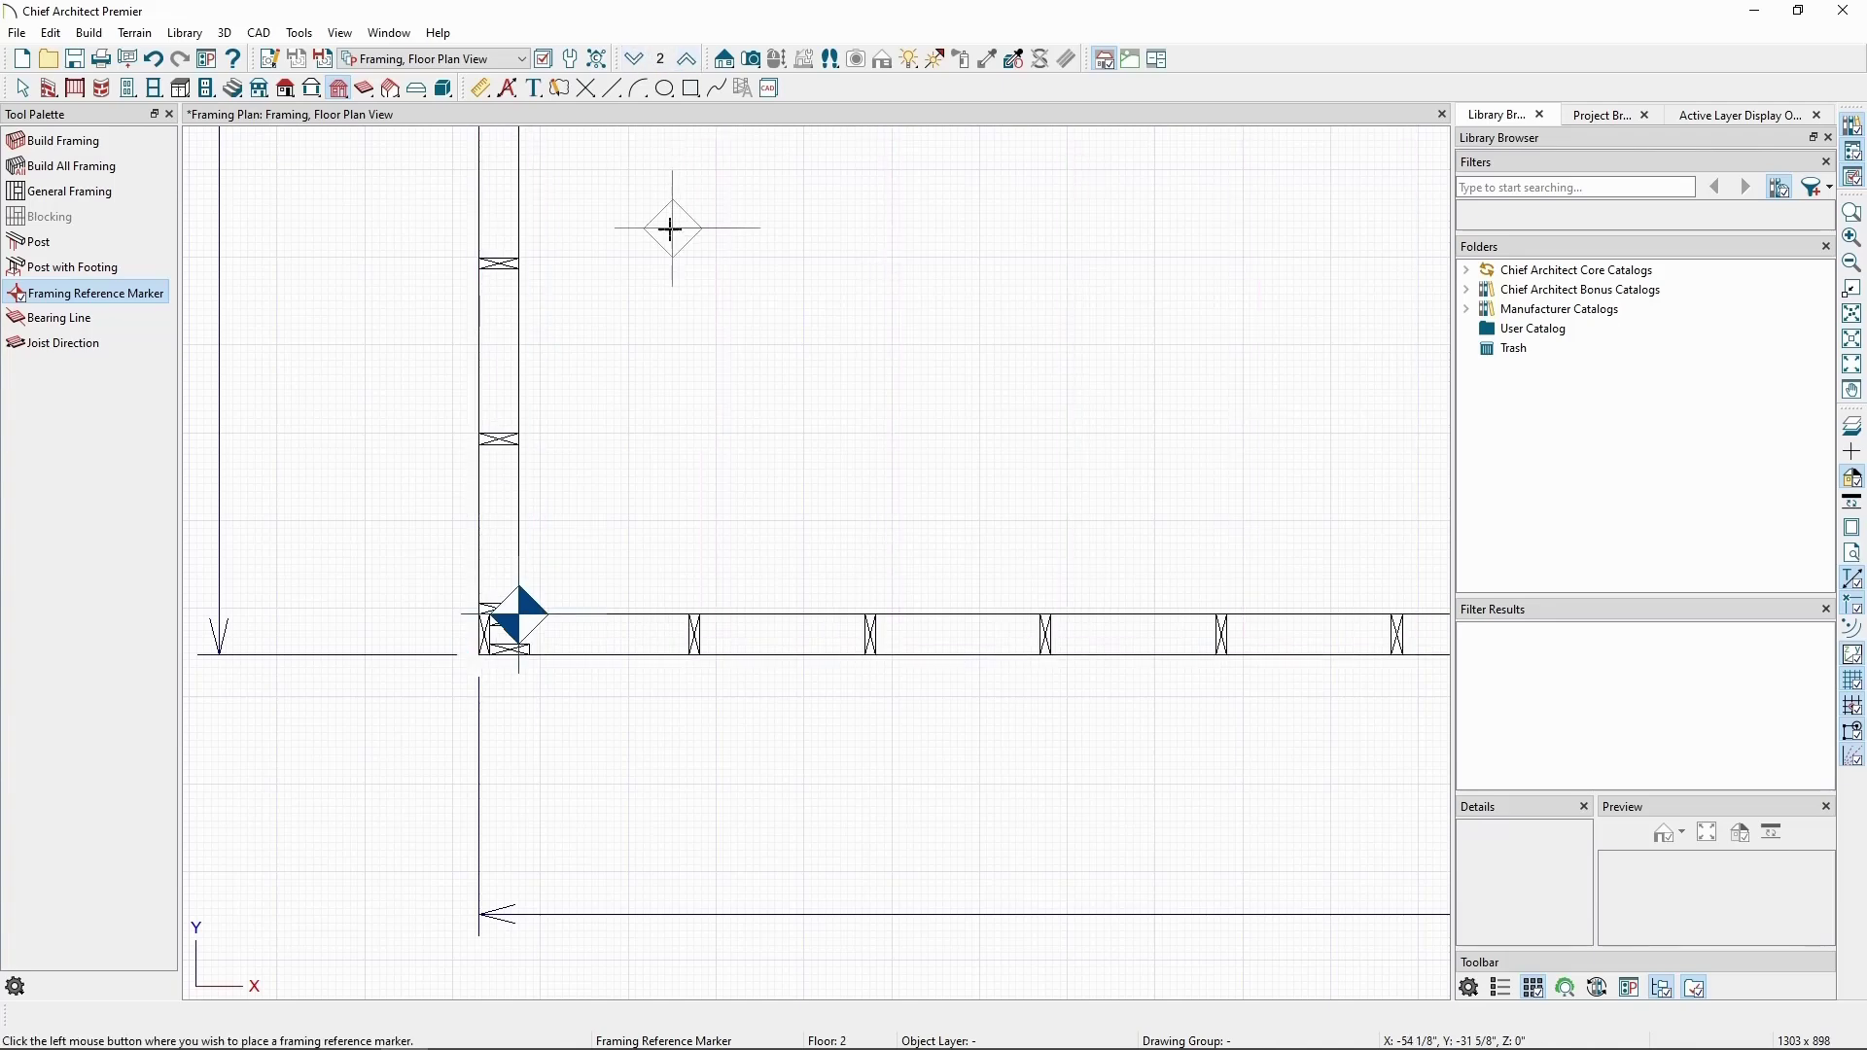
pyautogui.press('pagedown')
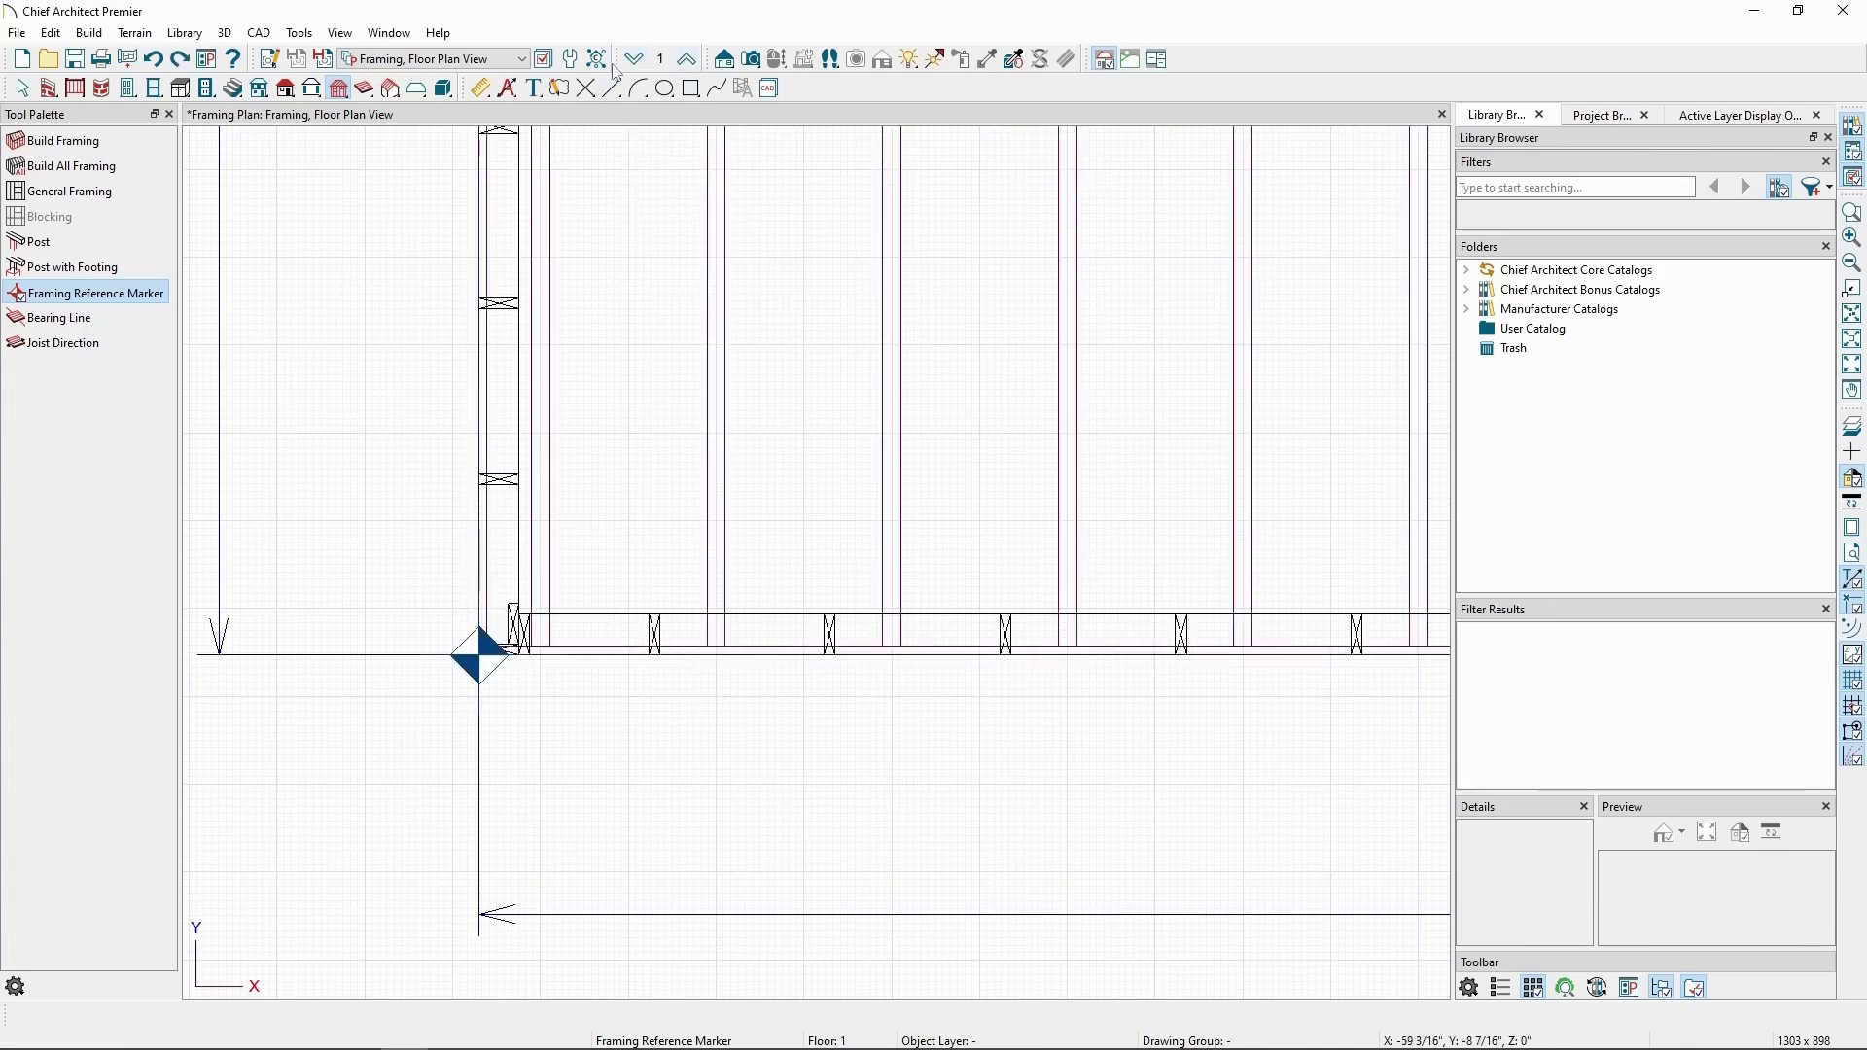
pyautogui.click(481, 88)
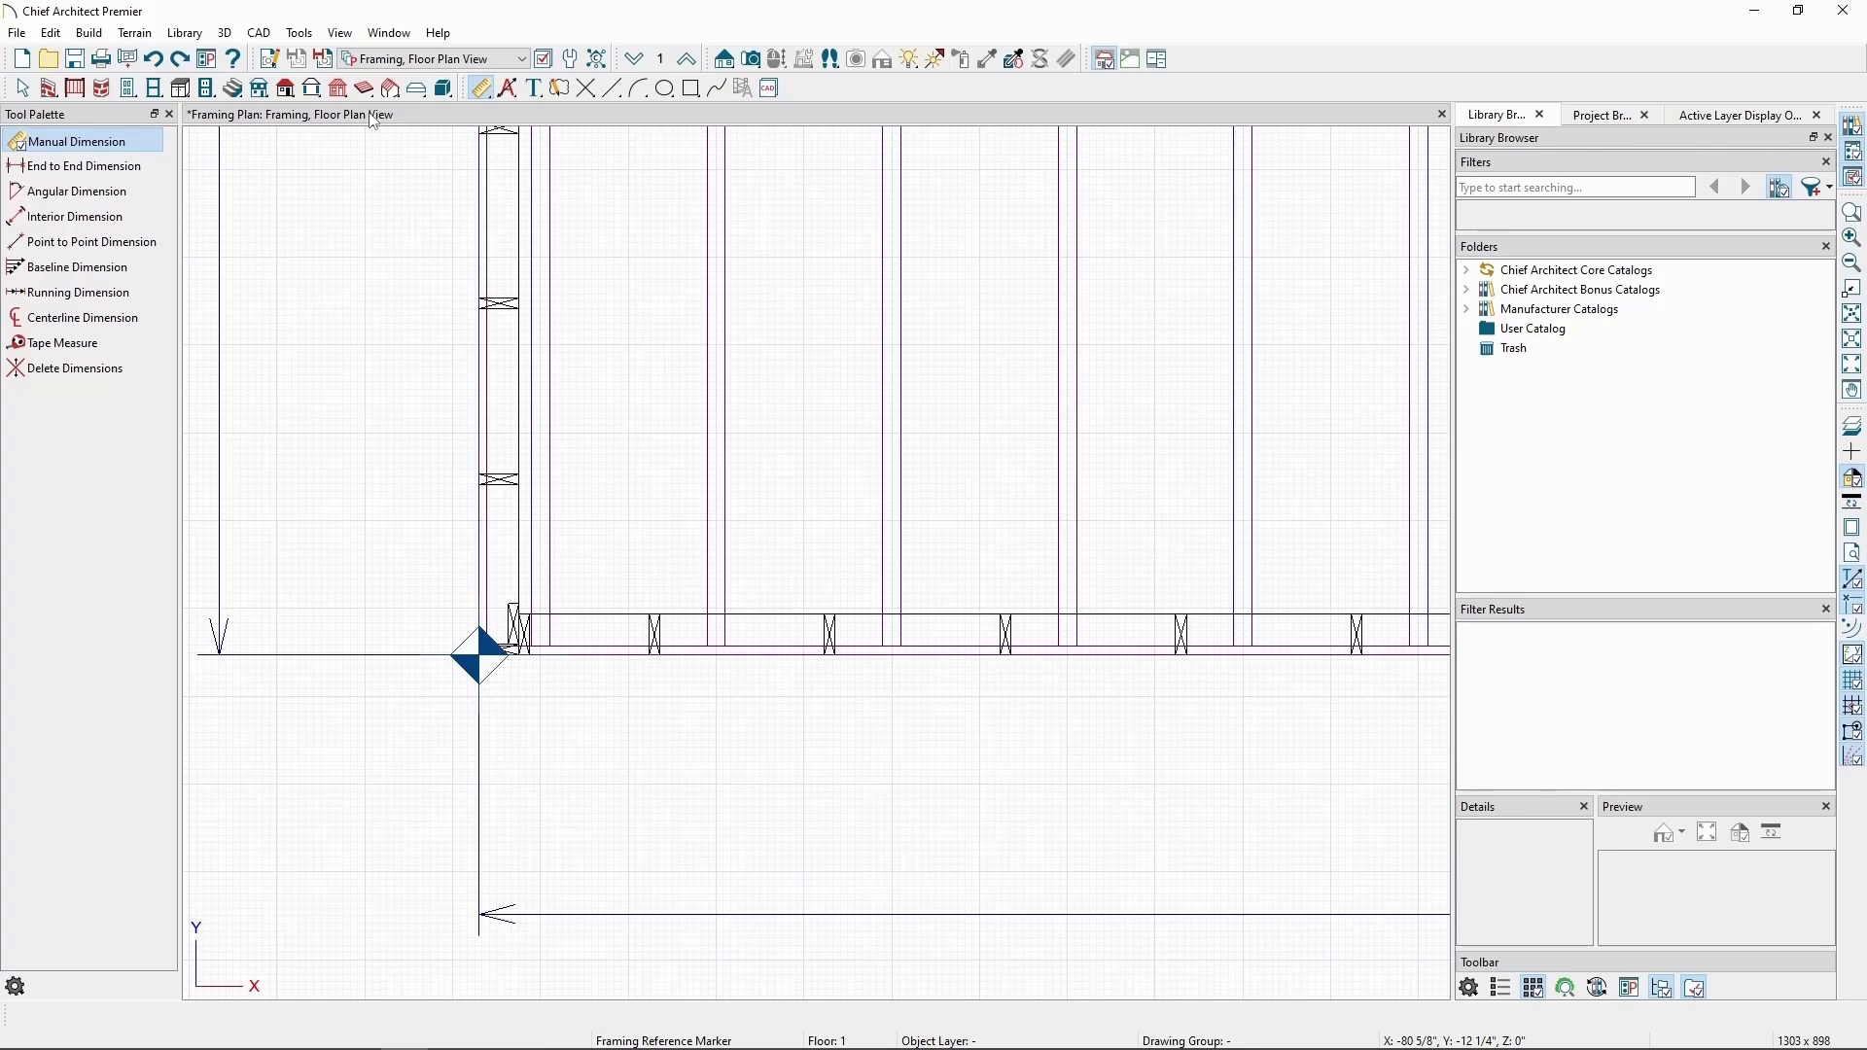
pyautogui.click(116, 171)
pyautogui.scroll(2, 506, 647)
pyautogui.moveTo(457, 657); pyautogui.dragTo(720, 661)
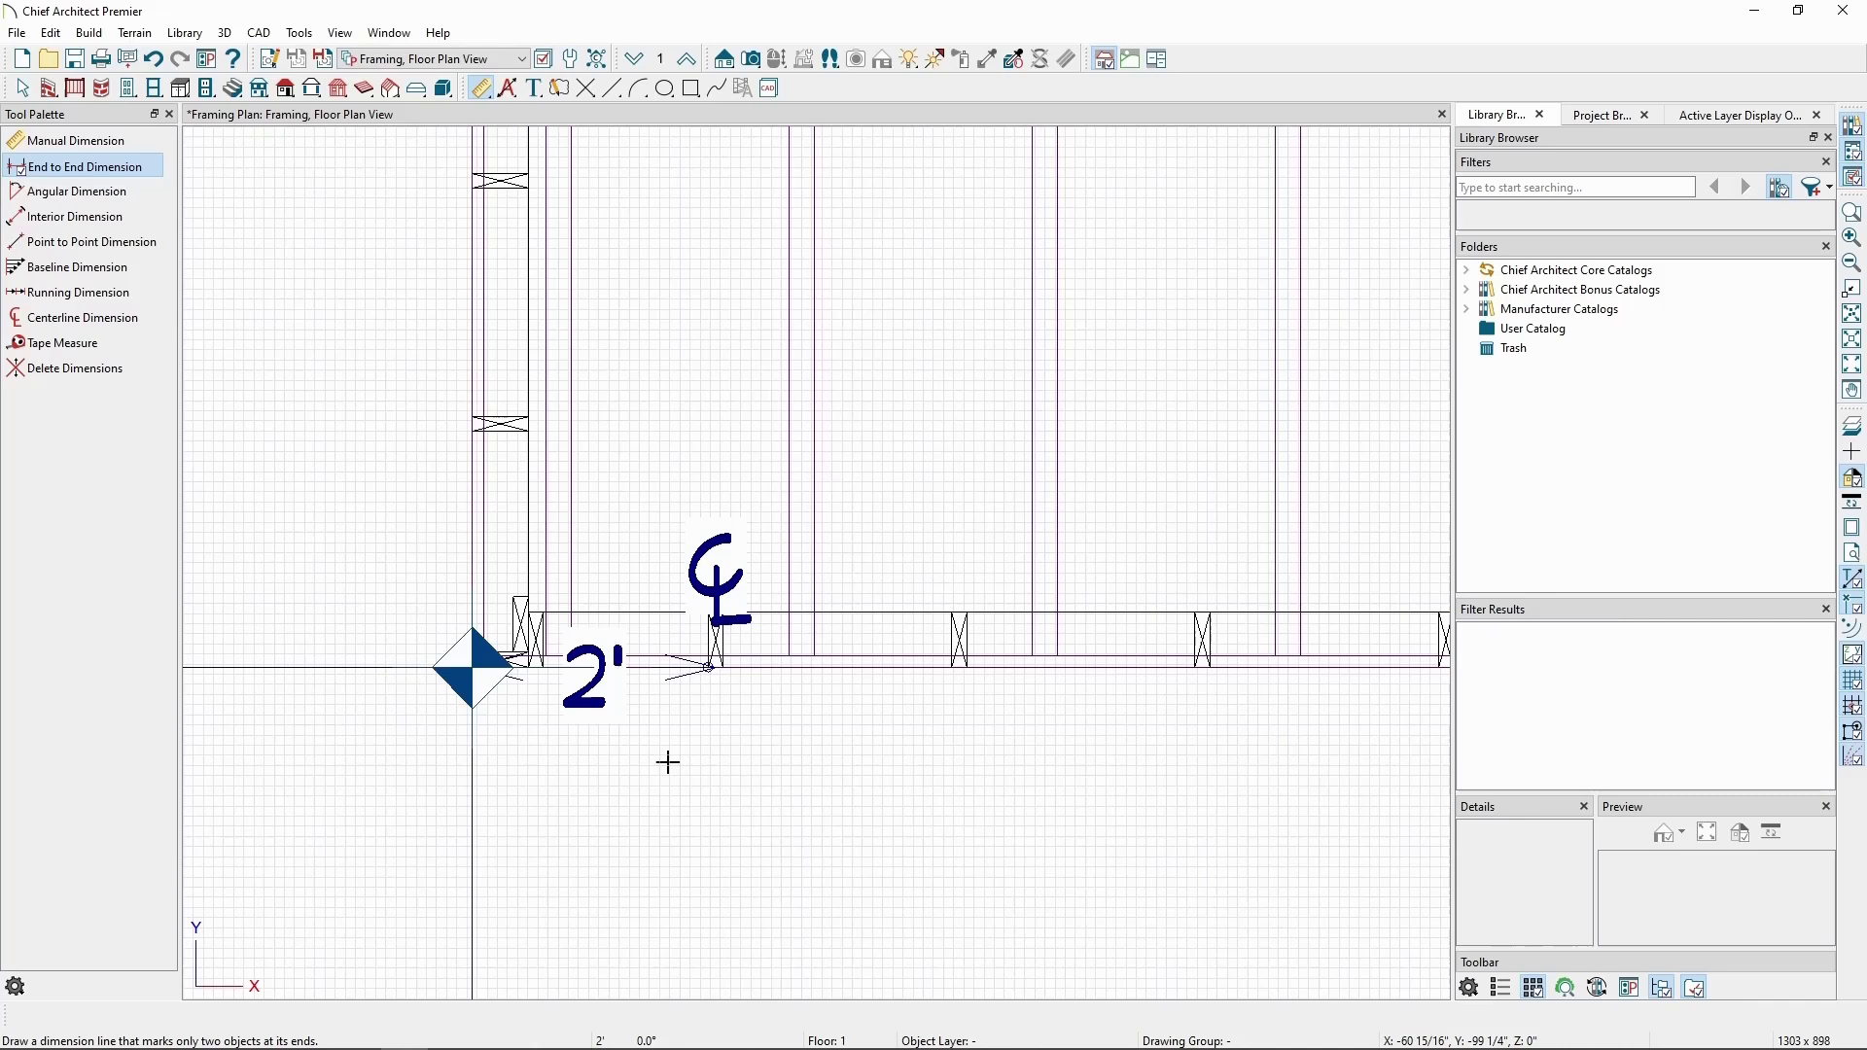
pyautogui.scroll(-1, 668, 762)
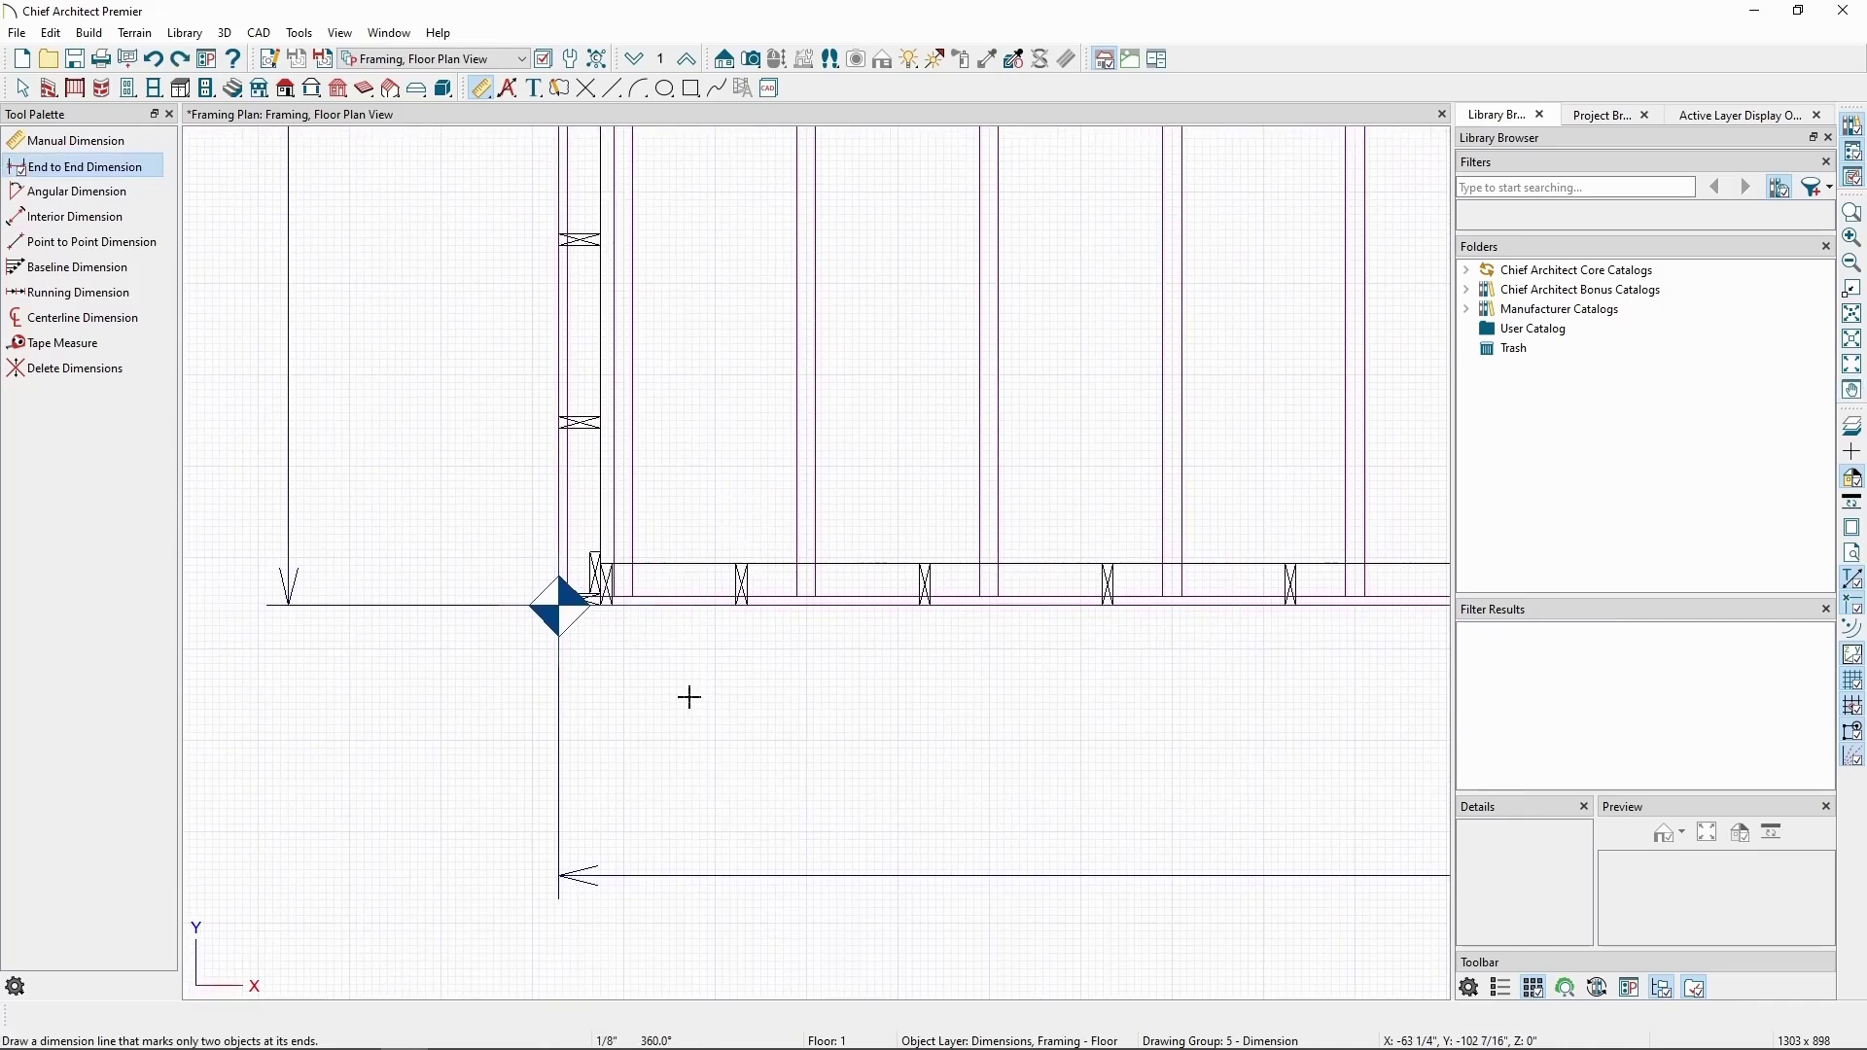
pyautogui.press('space')
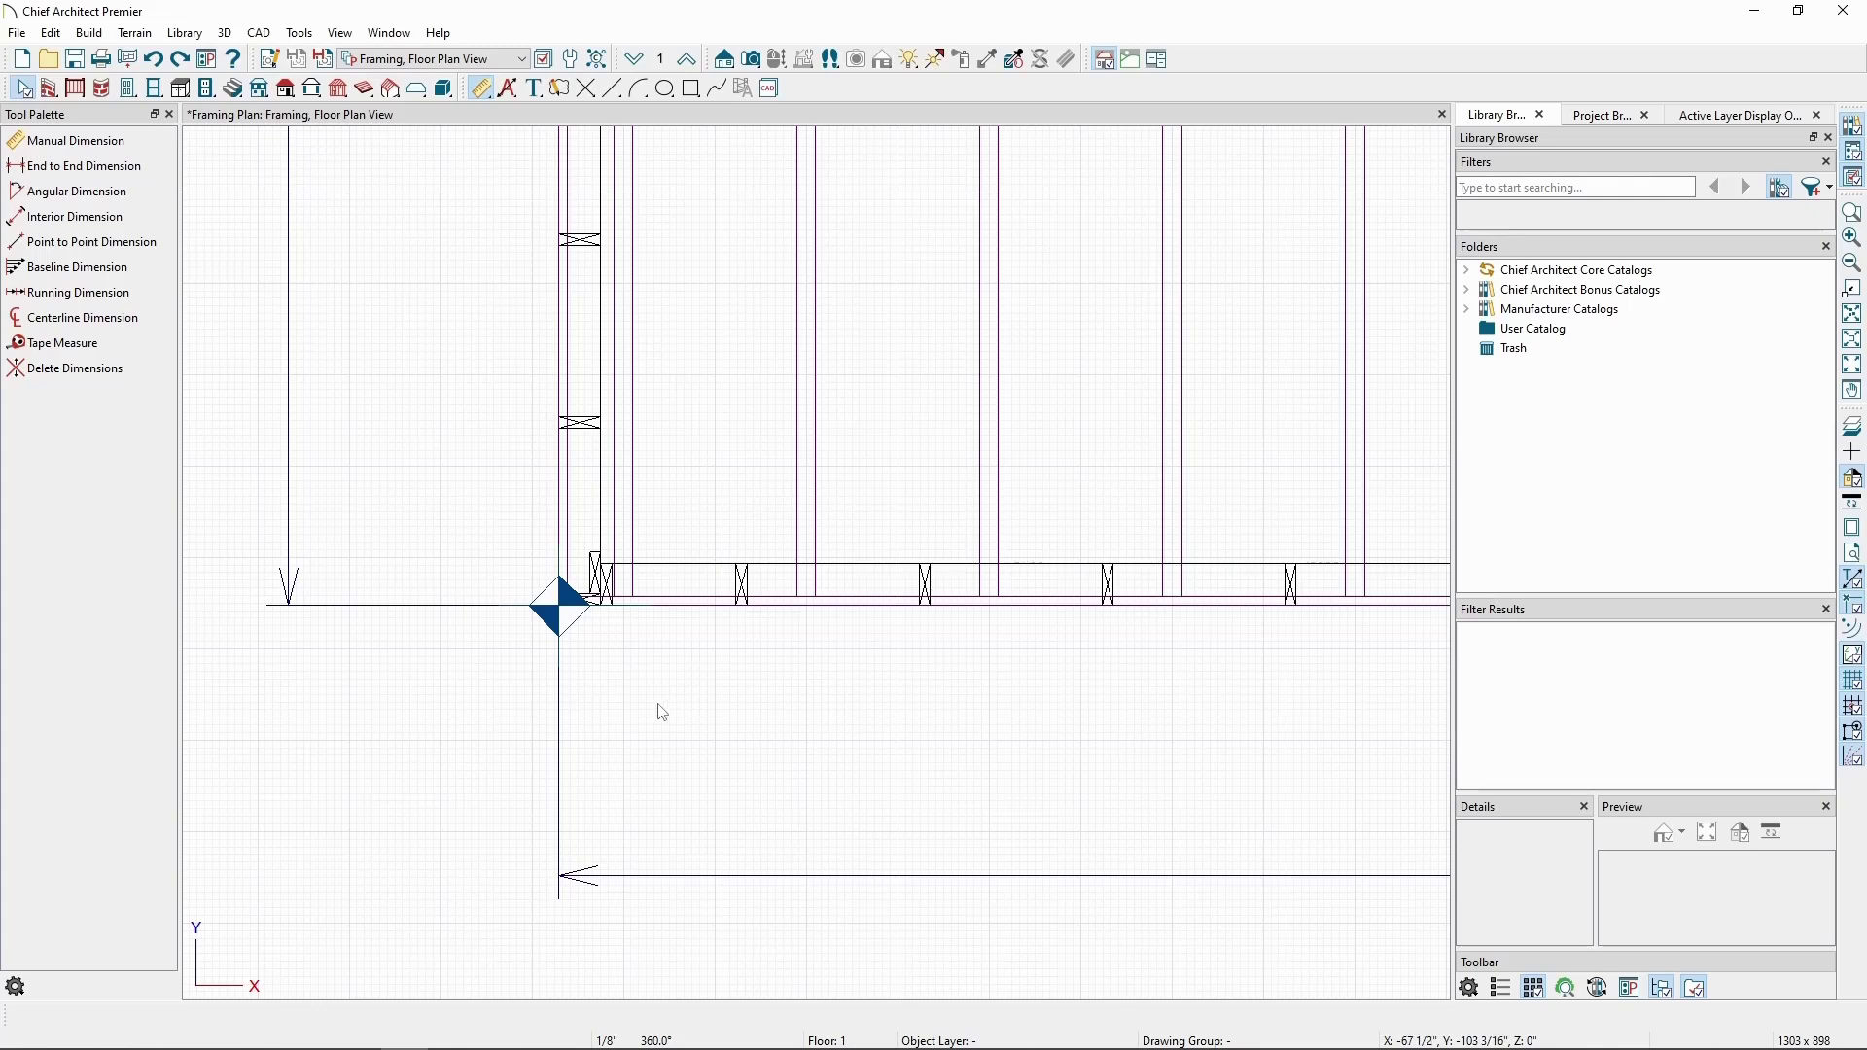
# Enter 'FR' as the Marker Text of the Floor 1 framing reference marker.
pyautogui.click(568, 628)
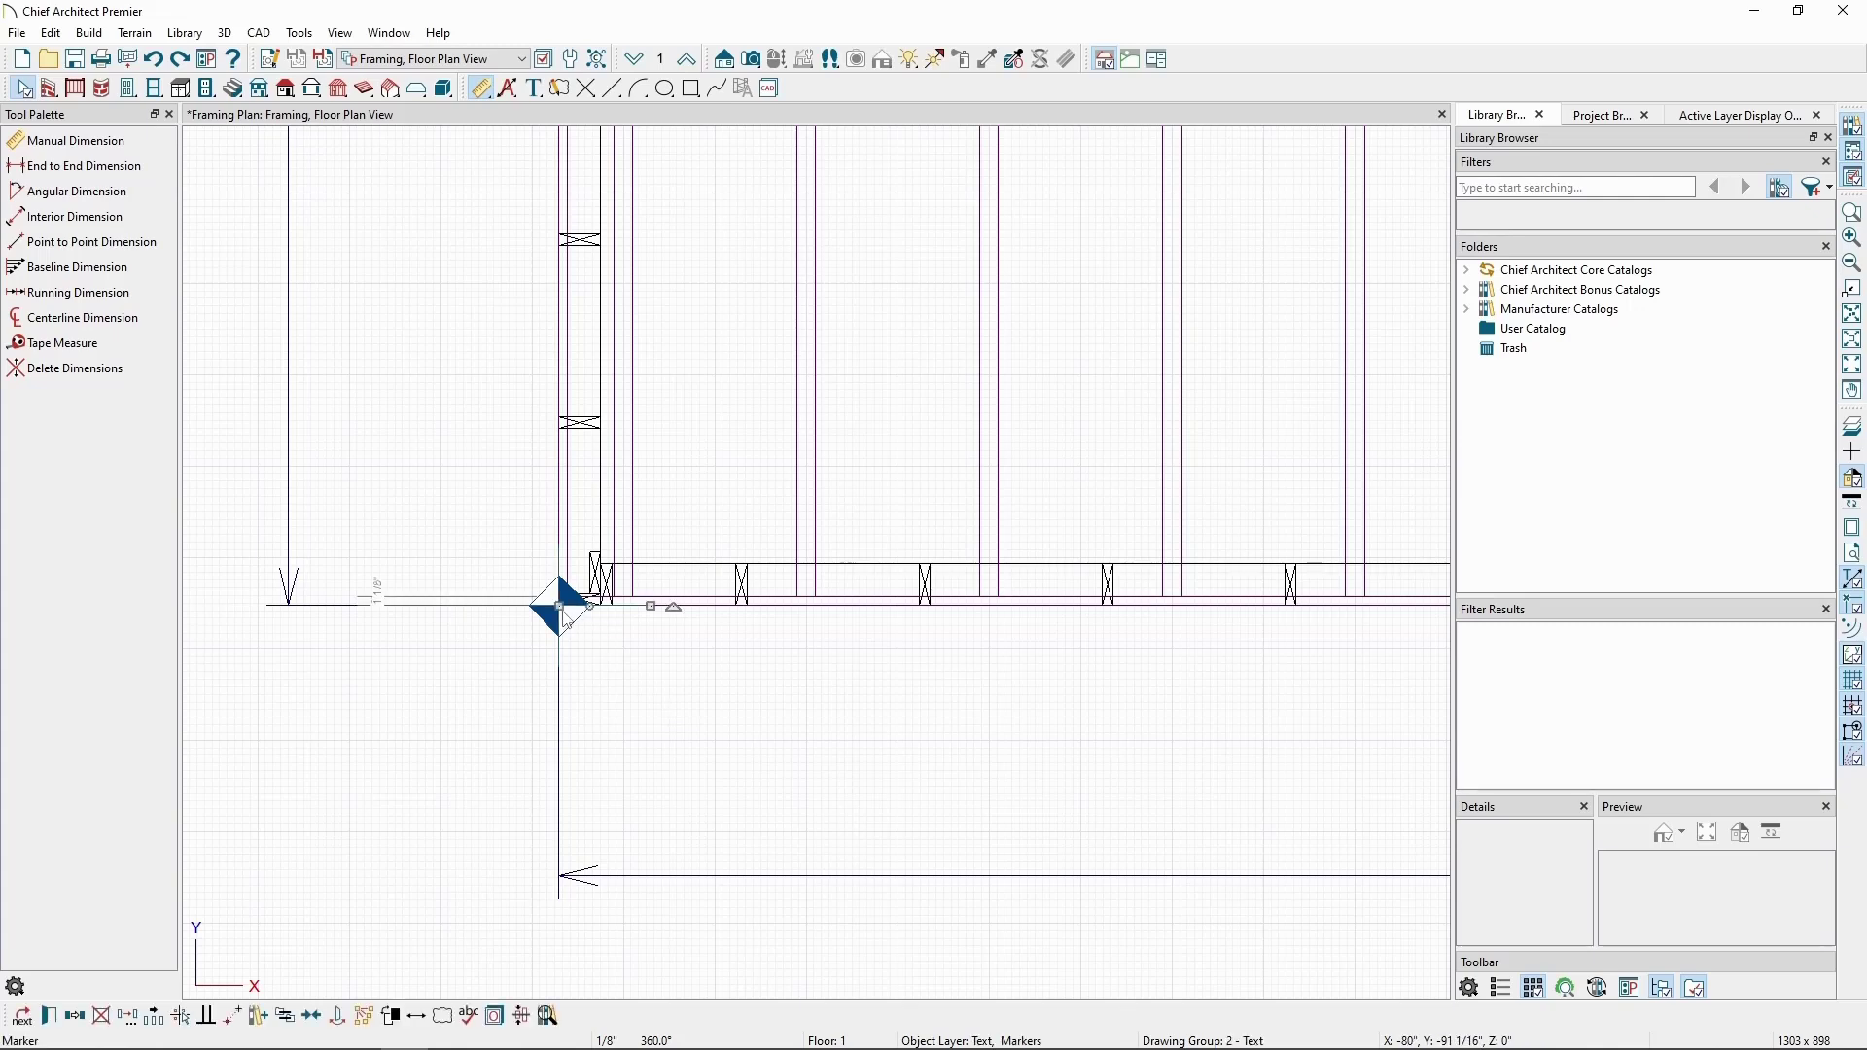
pyautogui.click(50, 1016)
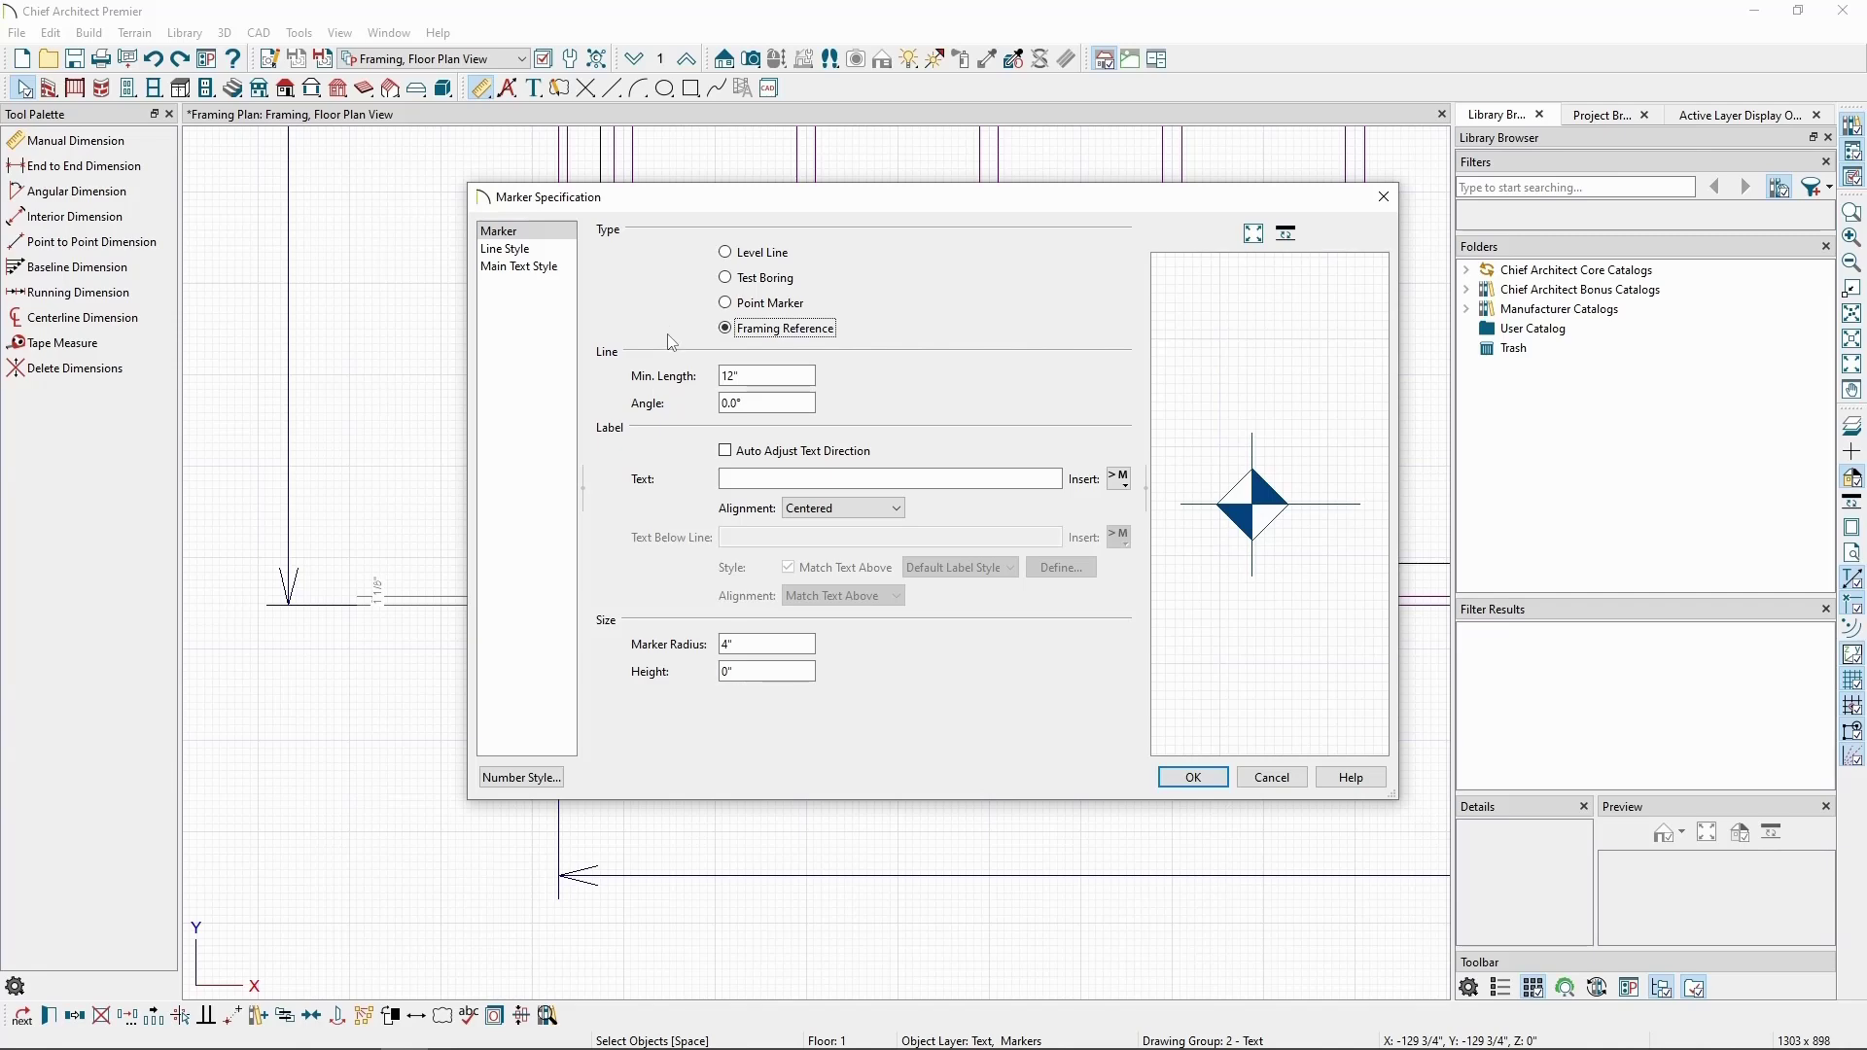
pyautogui.click(550, 255)
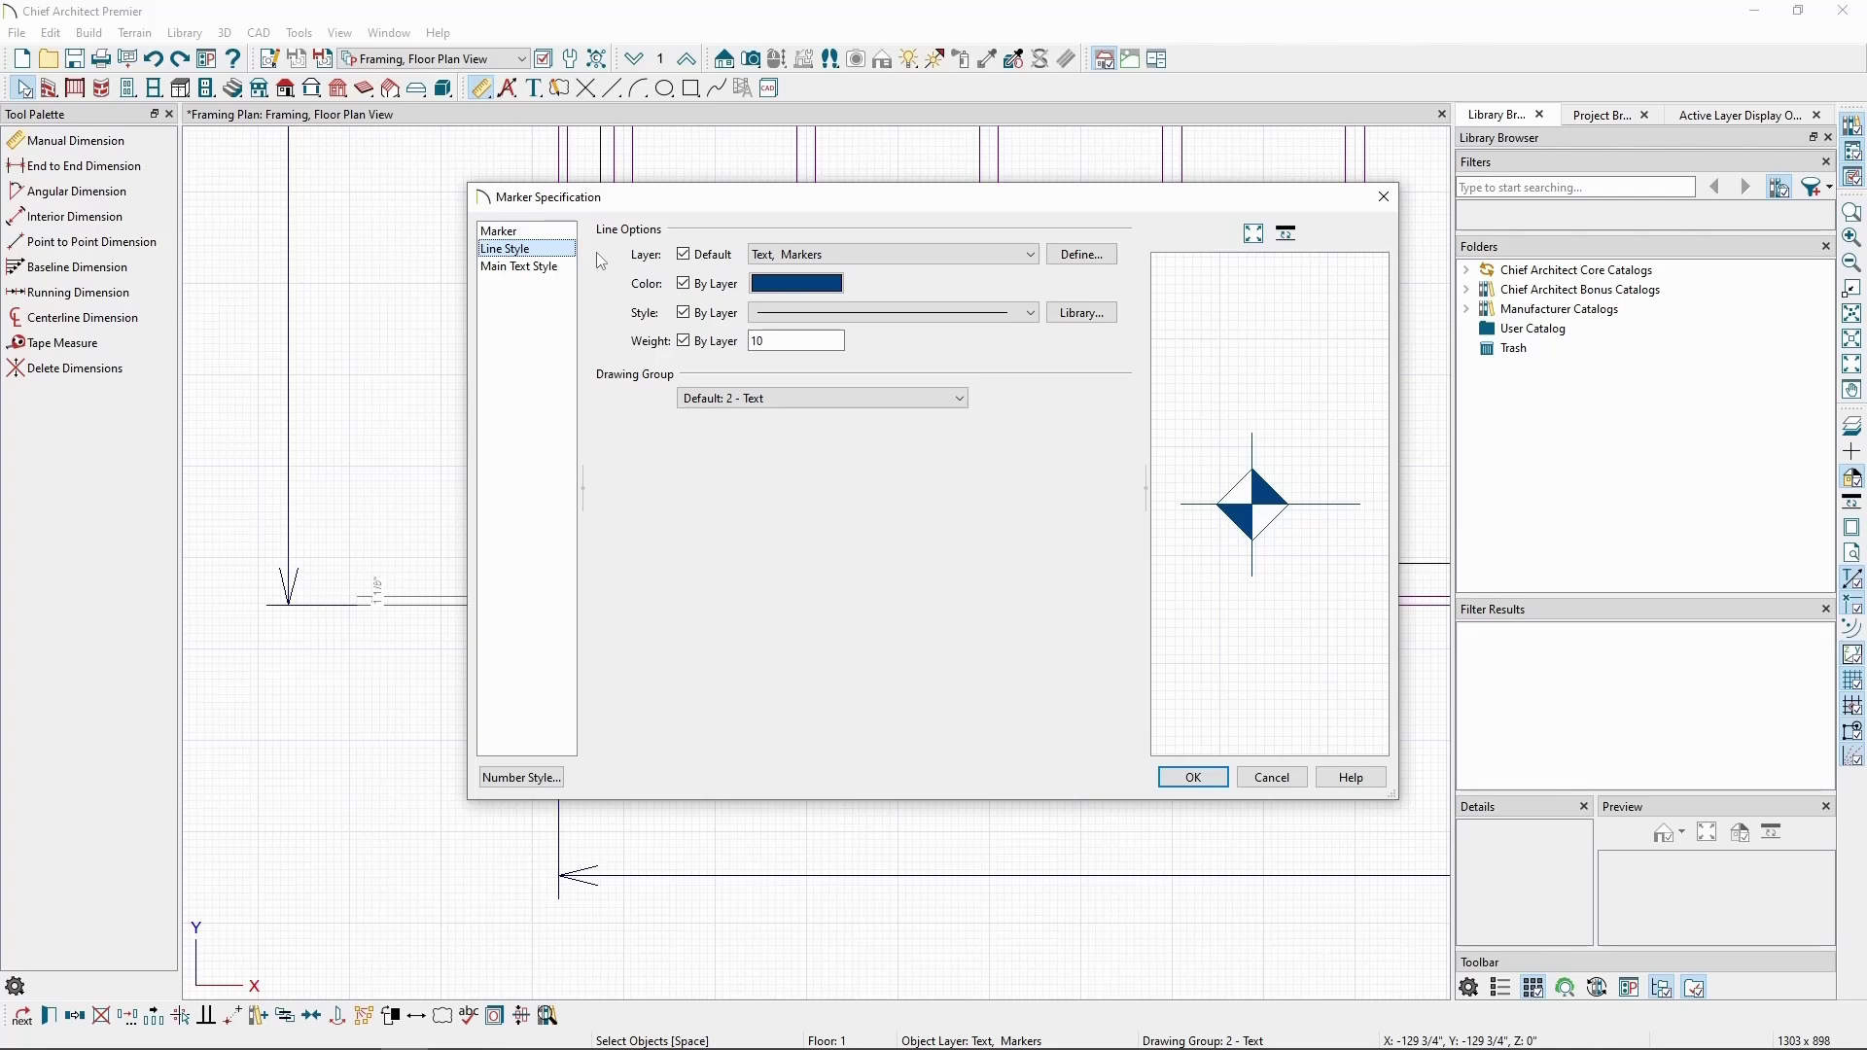
pyautogui.click(570, 275)
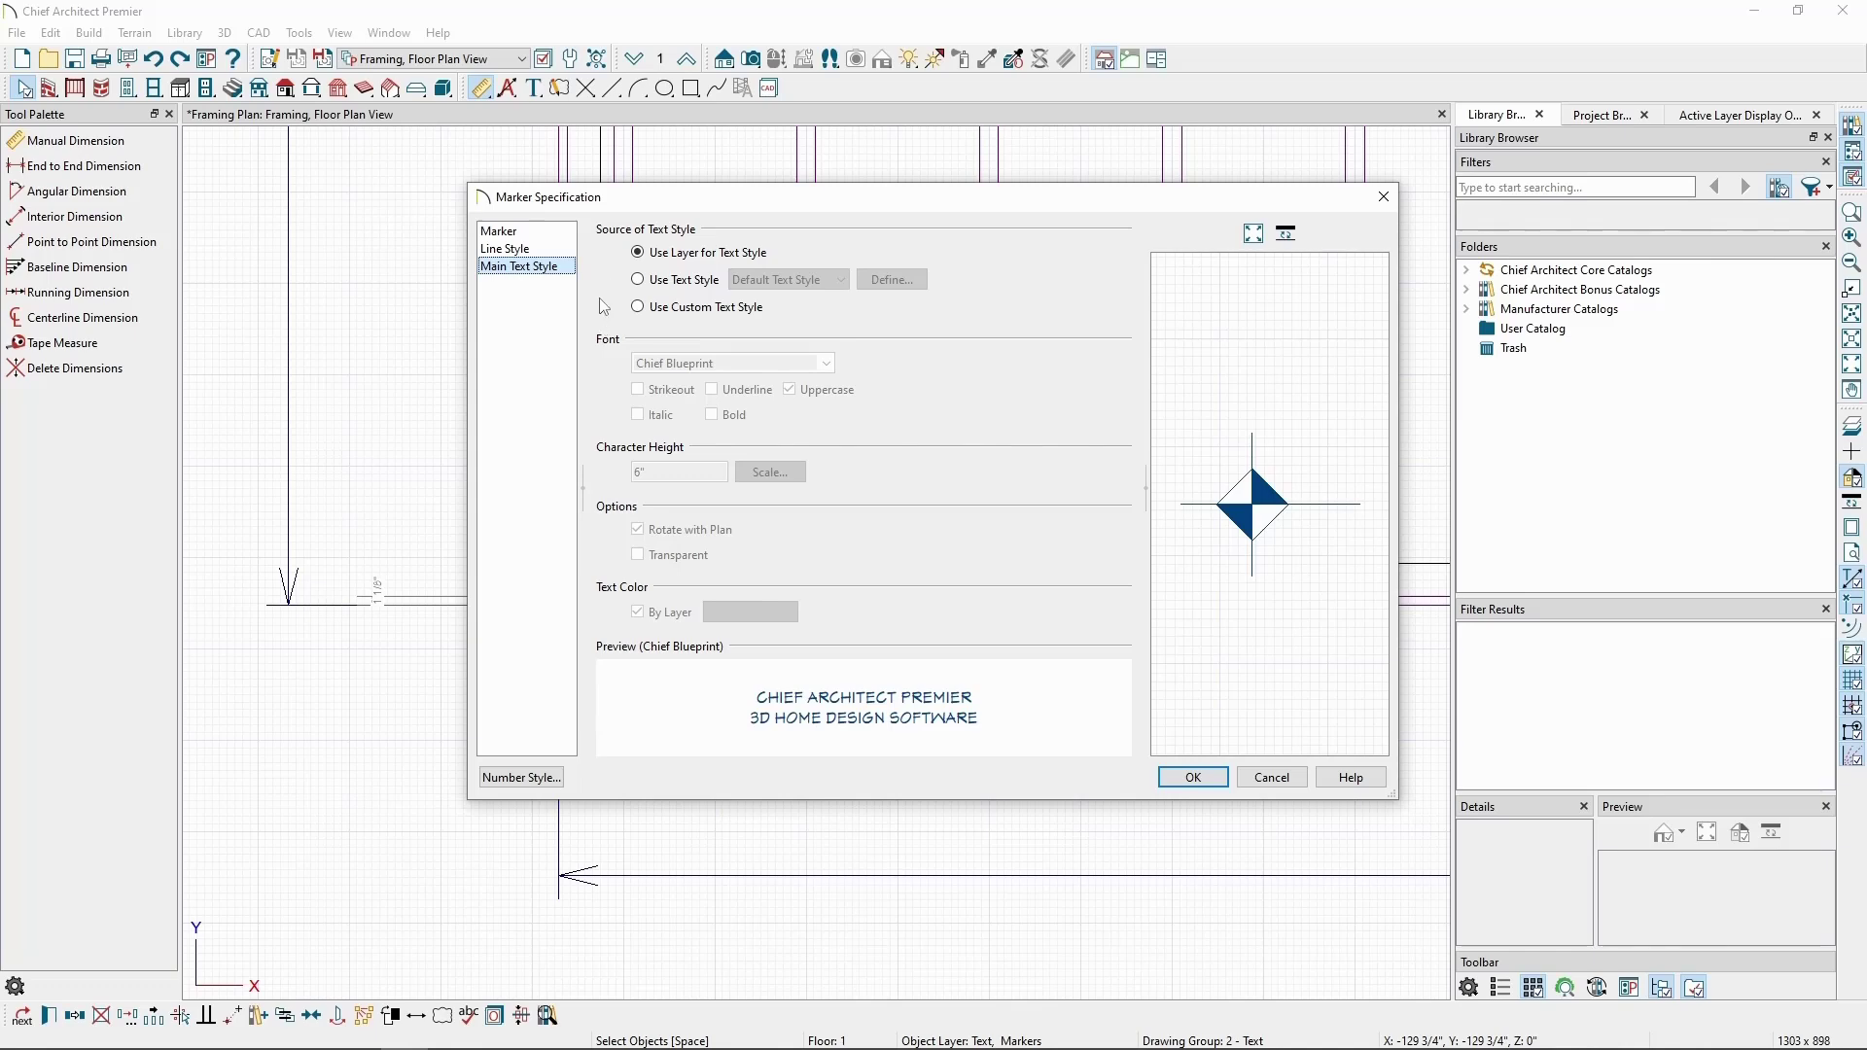
pyautogui.click(567, 233)
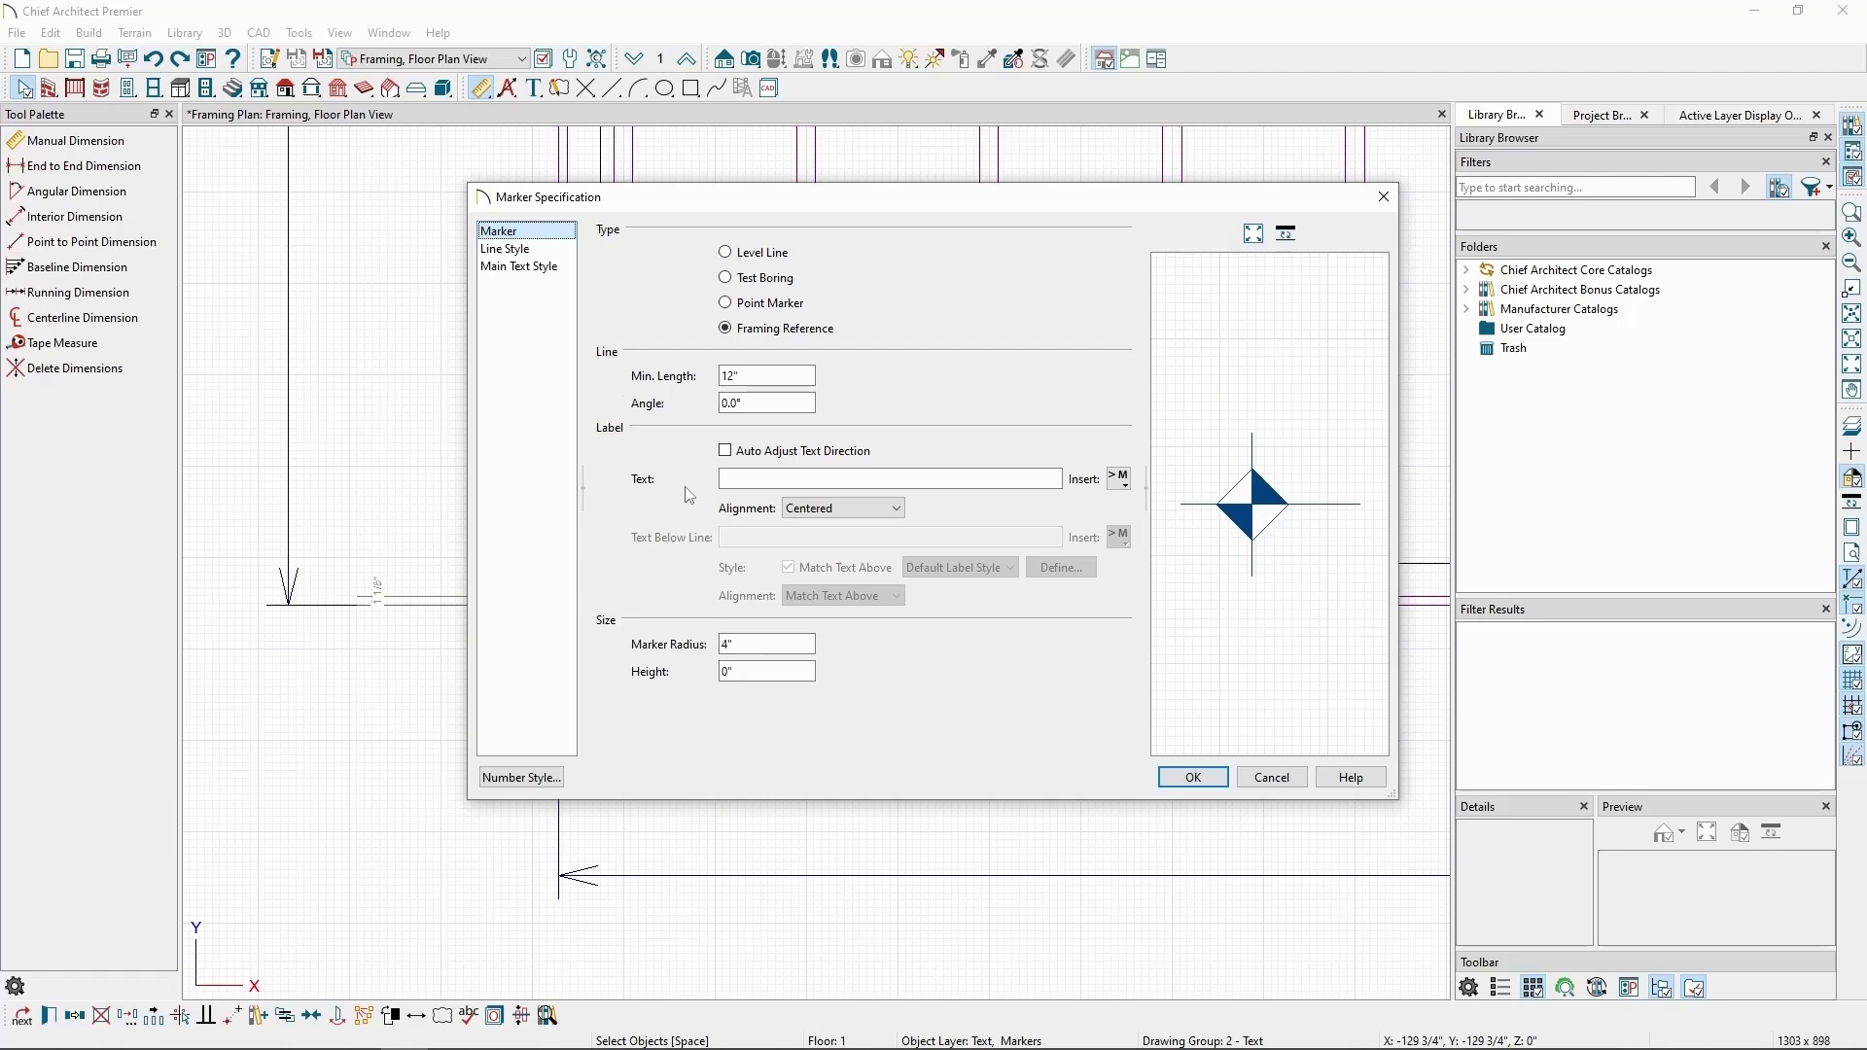
pyautogui.click(737, 480)
pyautogui.write('FR')
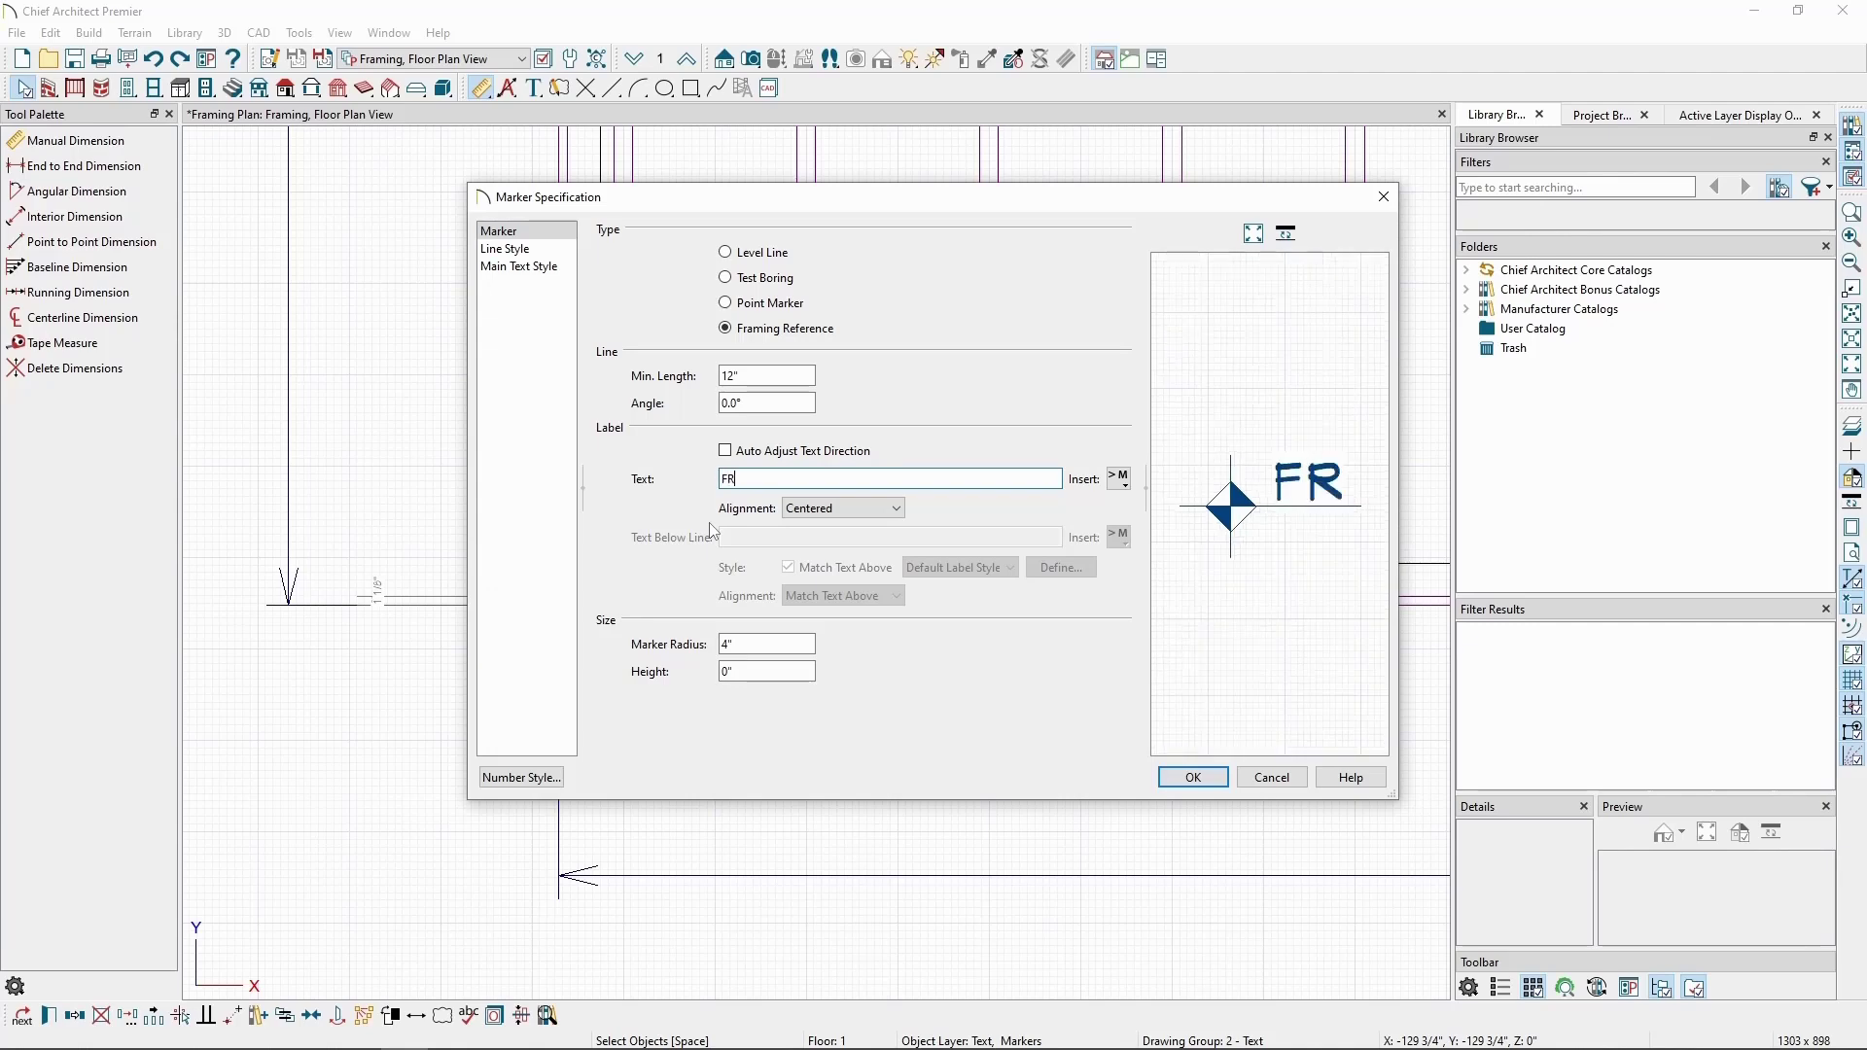
pyautogui.click(1194, 777)
# Rotate the FR marker 180° so its label sits outside the building corner.
pyautogui.click(843, 750)
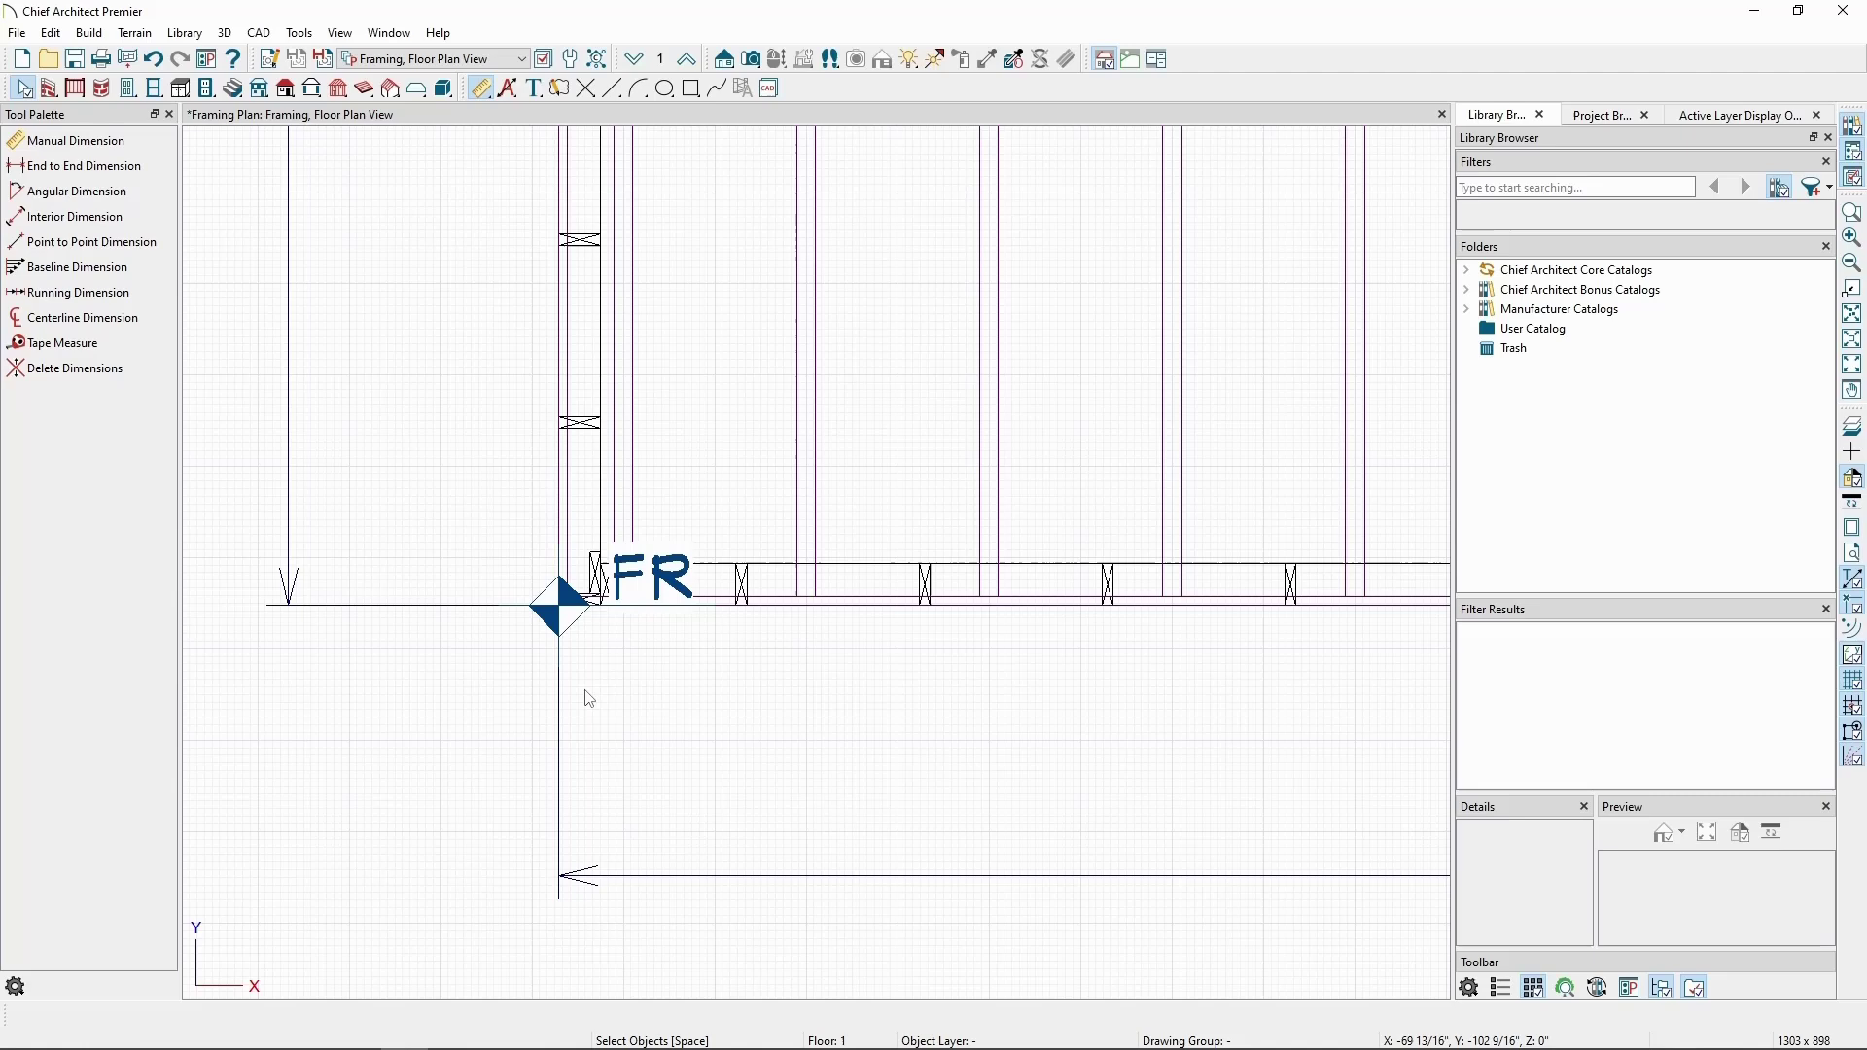
pyautogui.click(564, 624)
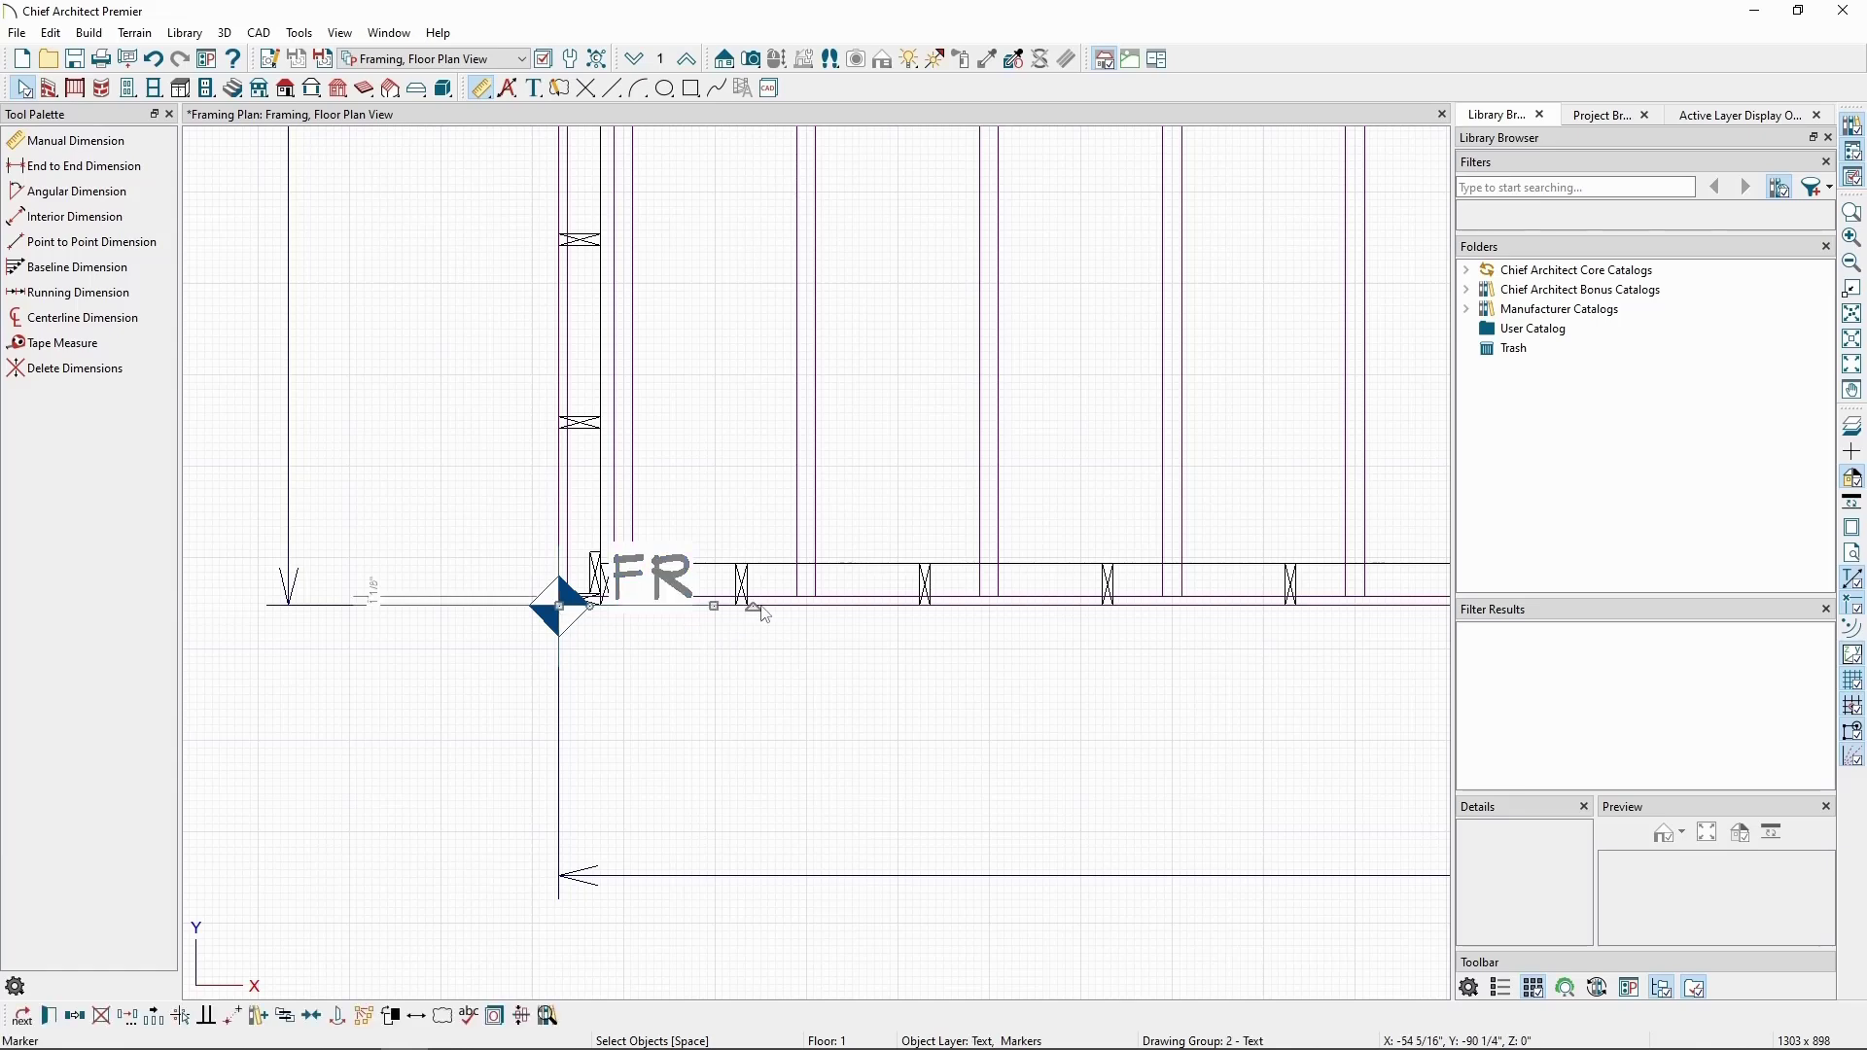
pyautogui.moveTo(751, 610)
pyautogui.mouseDown()
pyautogui.moveTo(729, 707)
pyautogui.moveTo(319, 671)
pyautogui.moveTo(317, 637)
pyautogui.moveTo(350, 637)
pyautogui.moveTo(379, 575)
pyautogui.moveTo(652, 530)
pyautogui.moveTo(698, 466)
pyautogui.moveTo(739, 608)
pyautogui.mouseUp()
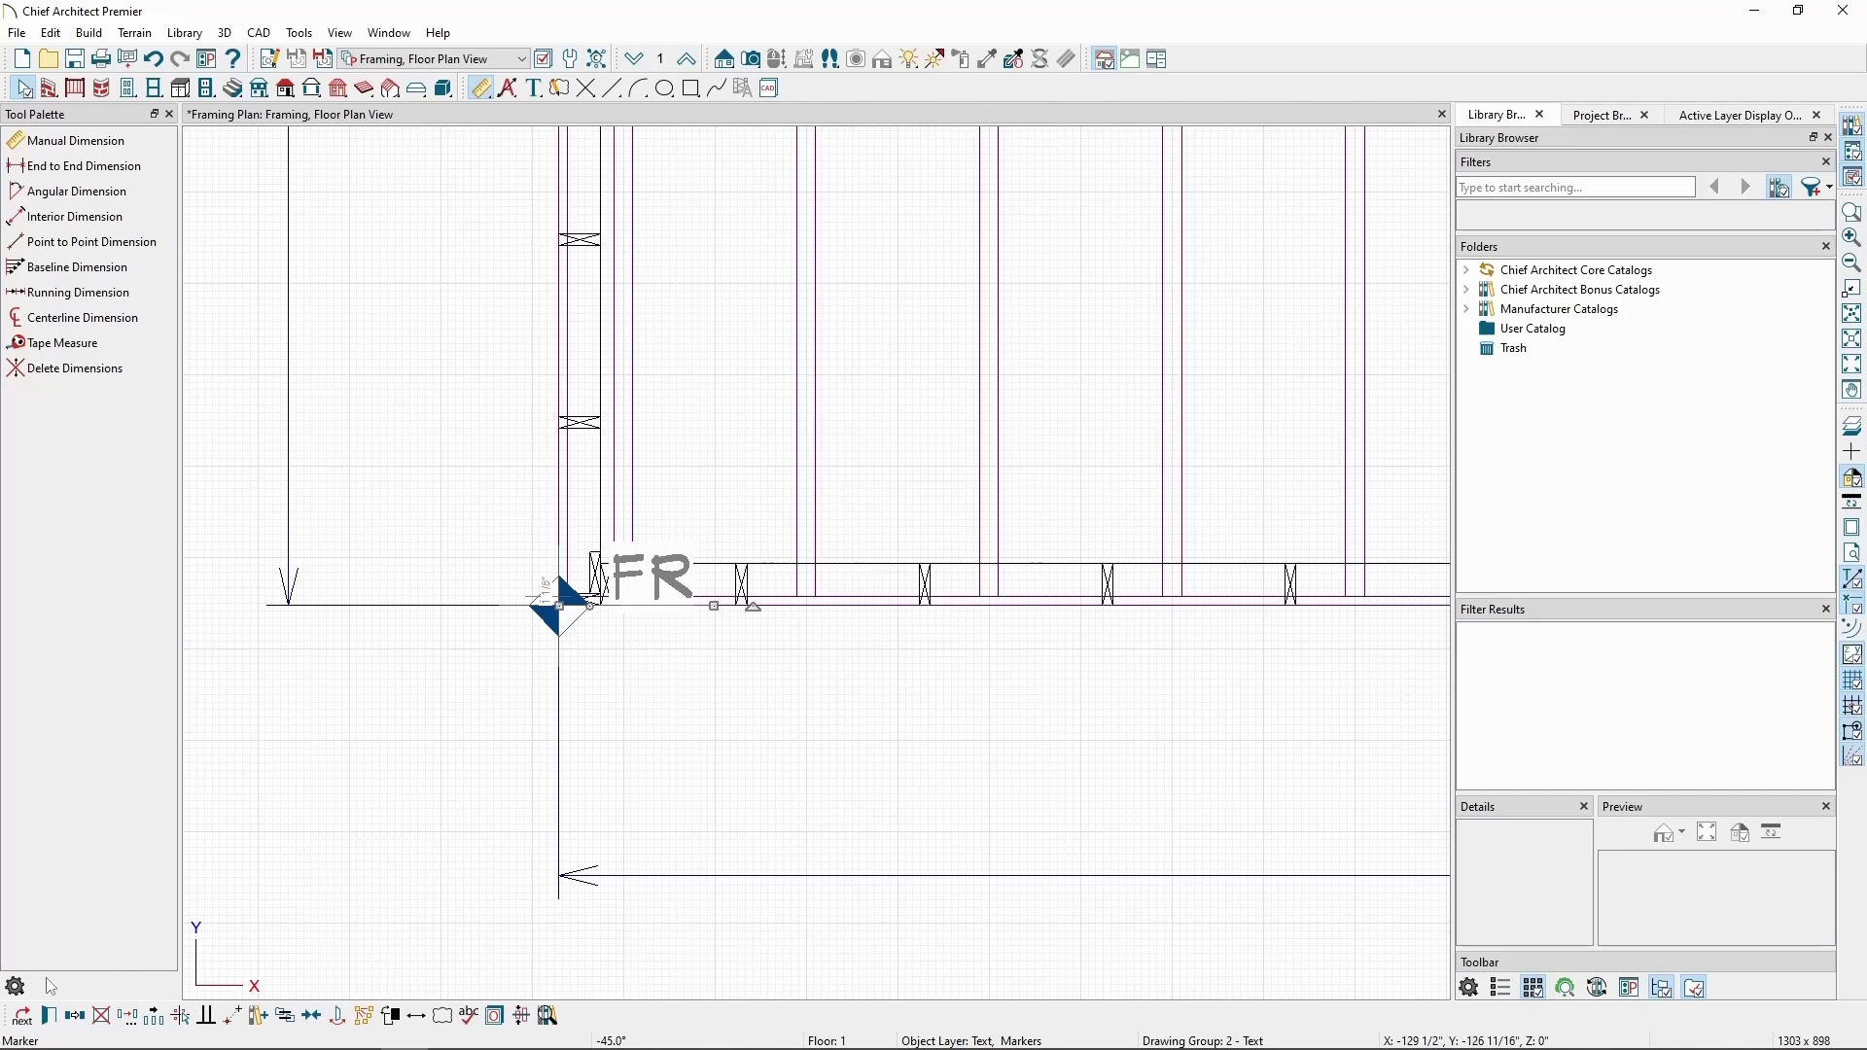
pyautogui.click(49, 1015)
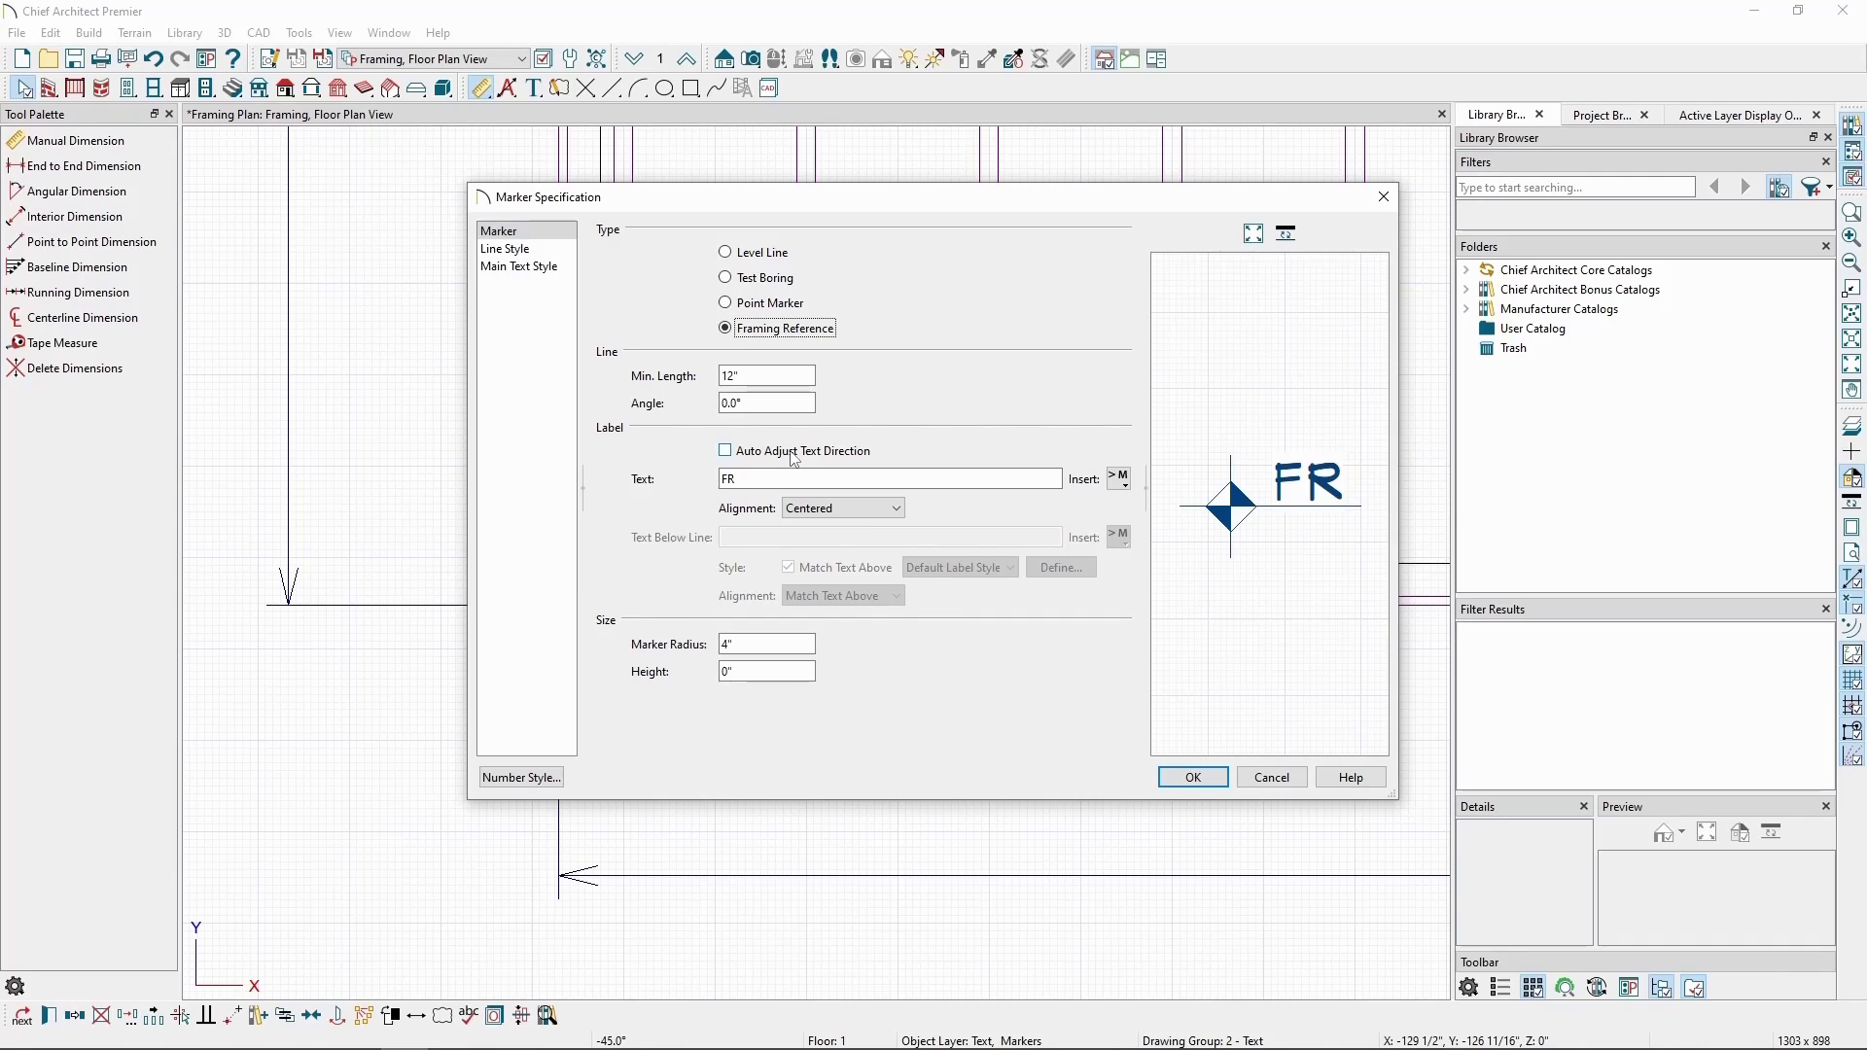
pyautogui.click(1192, 777)
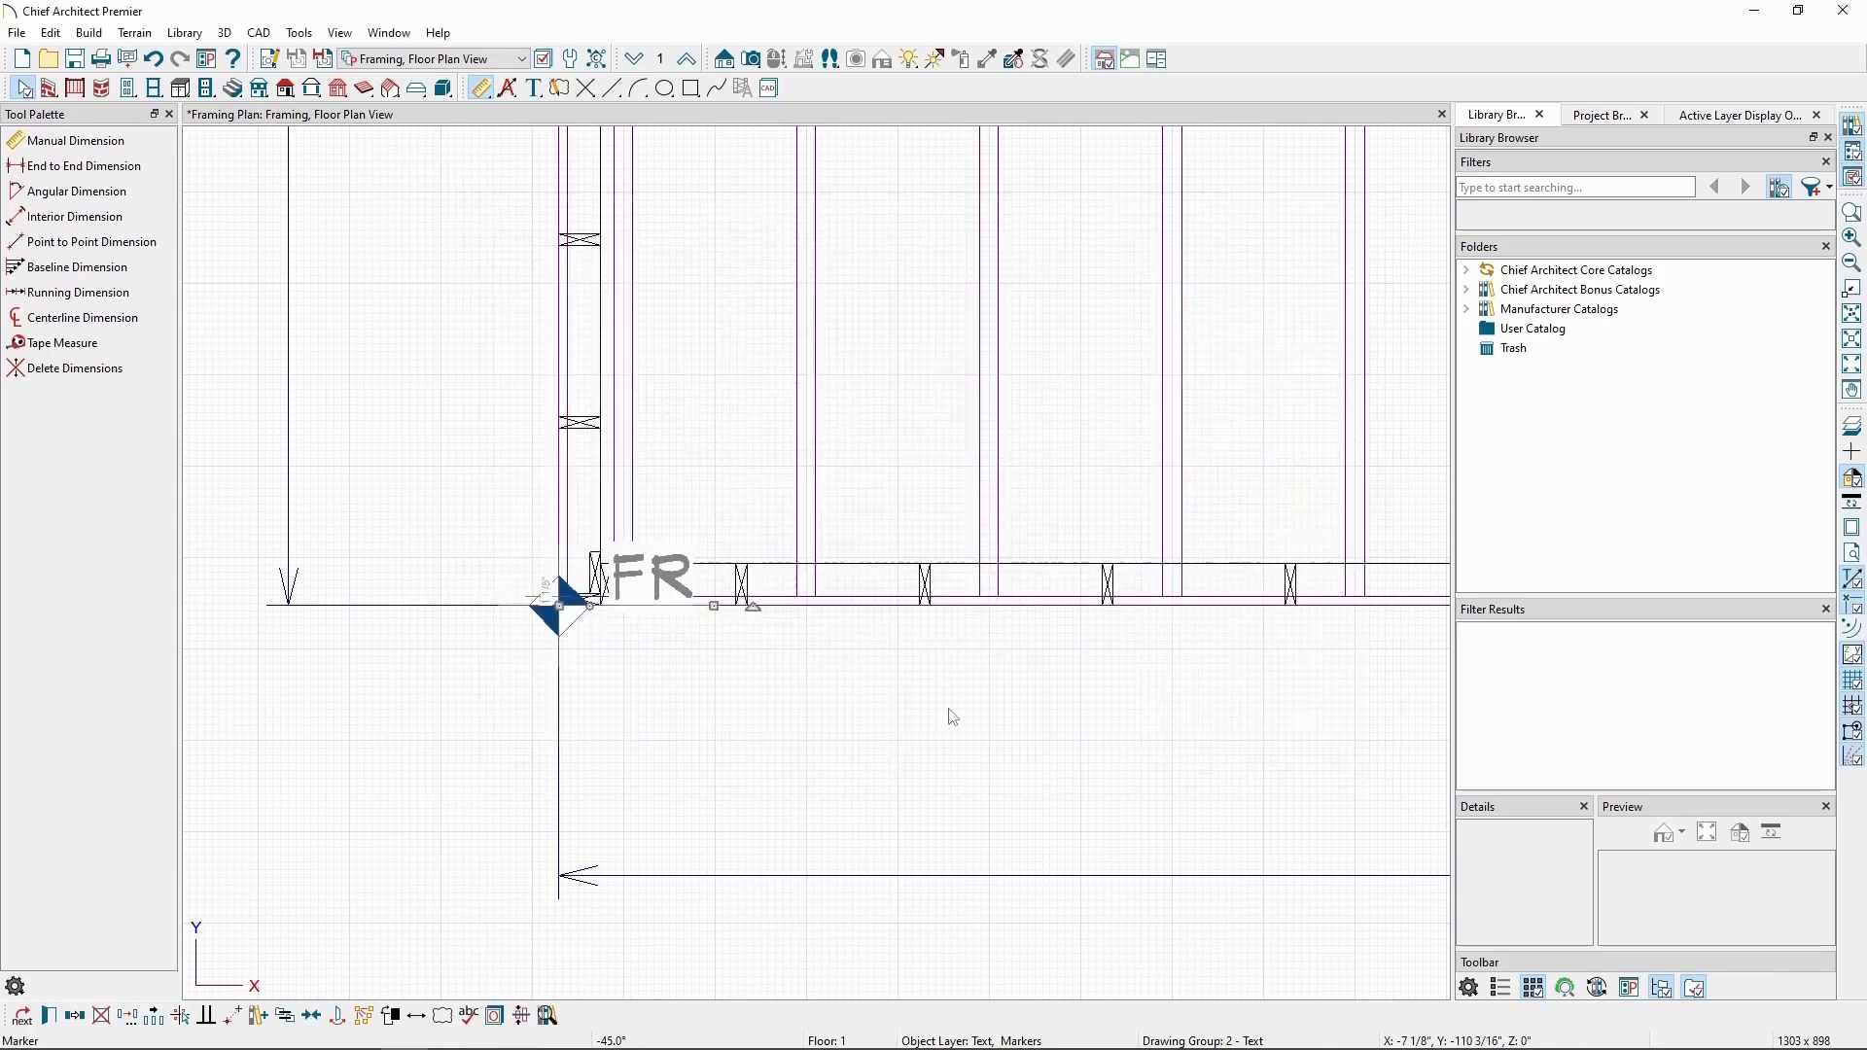
pyautogui.moveTo(754, 607)
pyautogui.mouseDown()
pyautogui.moveTo(409, 479)
pyautogui.moveTo(346, 598)
pyautogui.mouseUp()
pyautogui.click(362, 684)
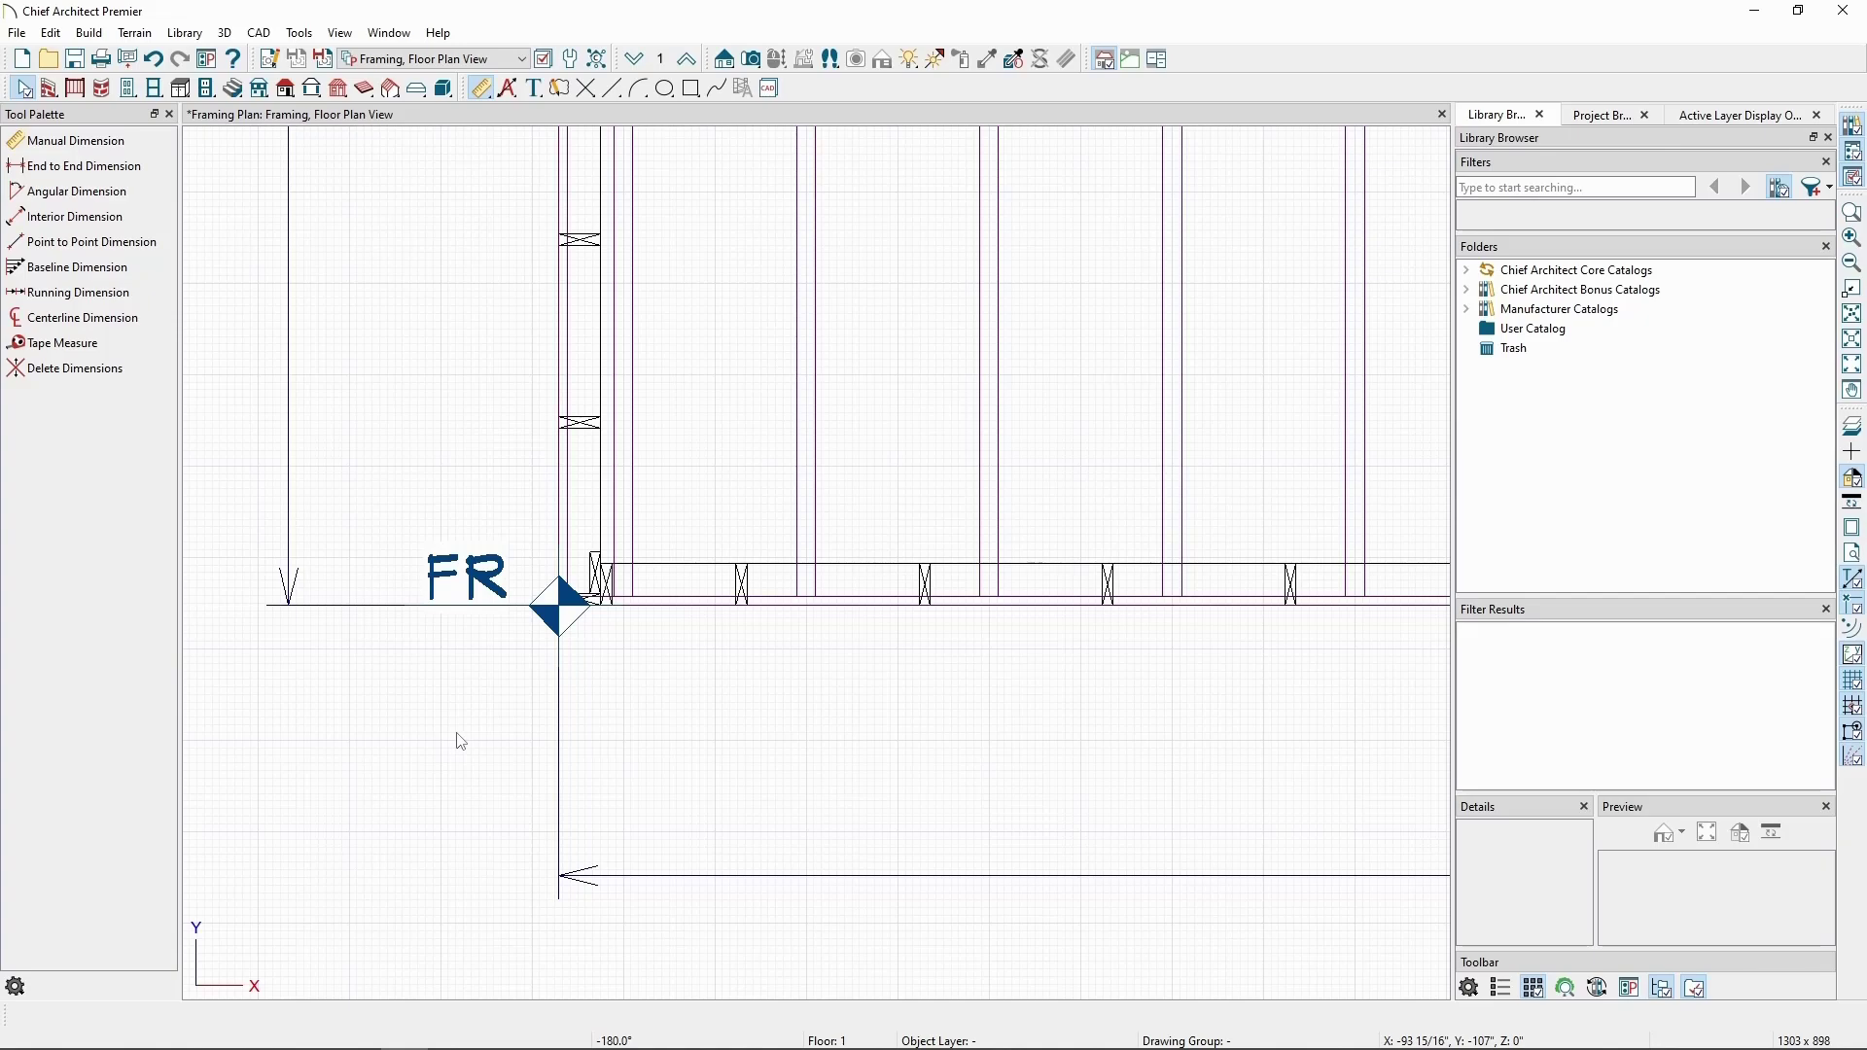
# Go to Floor 2 and switch to the Framing, Ceiling Plan View.
pyautogui.scroll(-5, 609, 730)
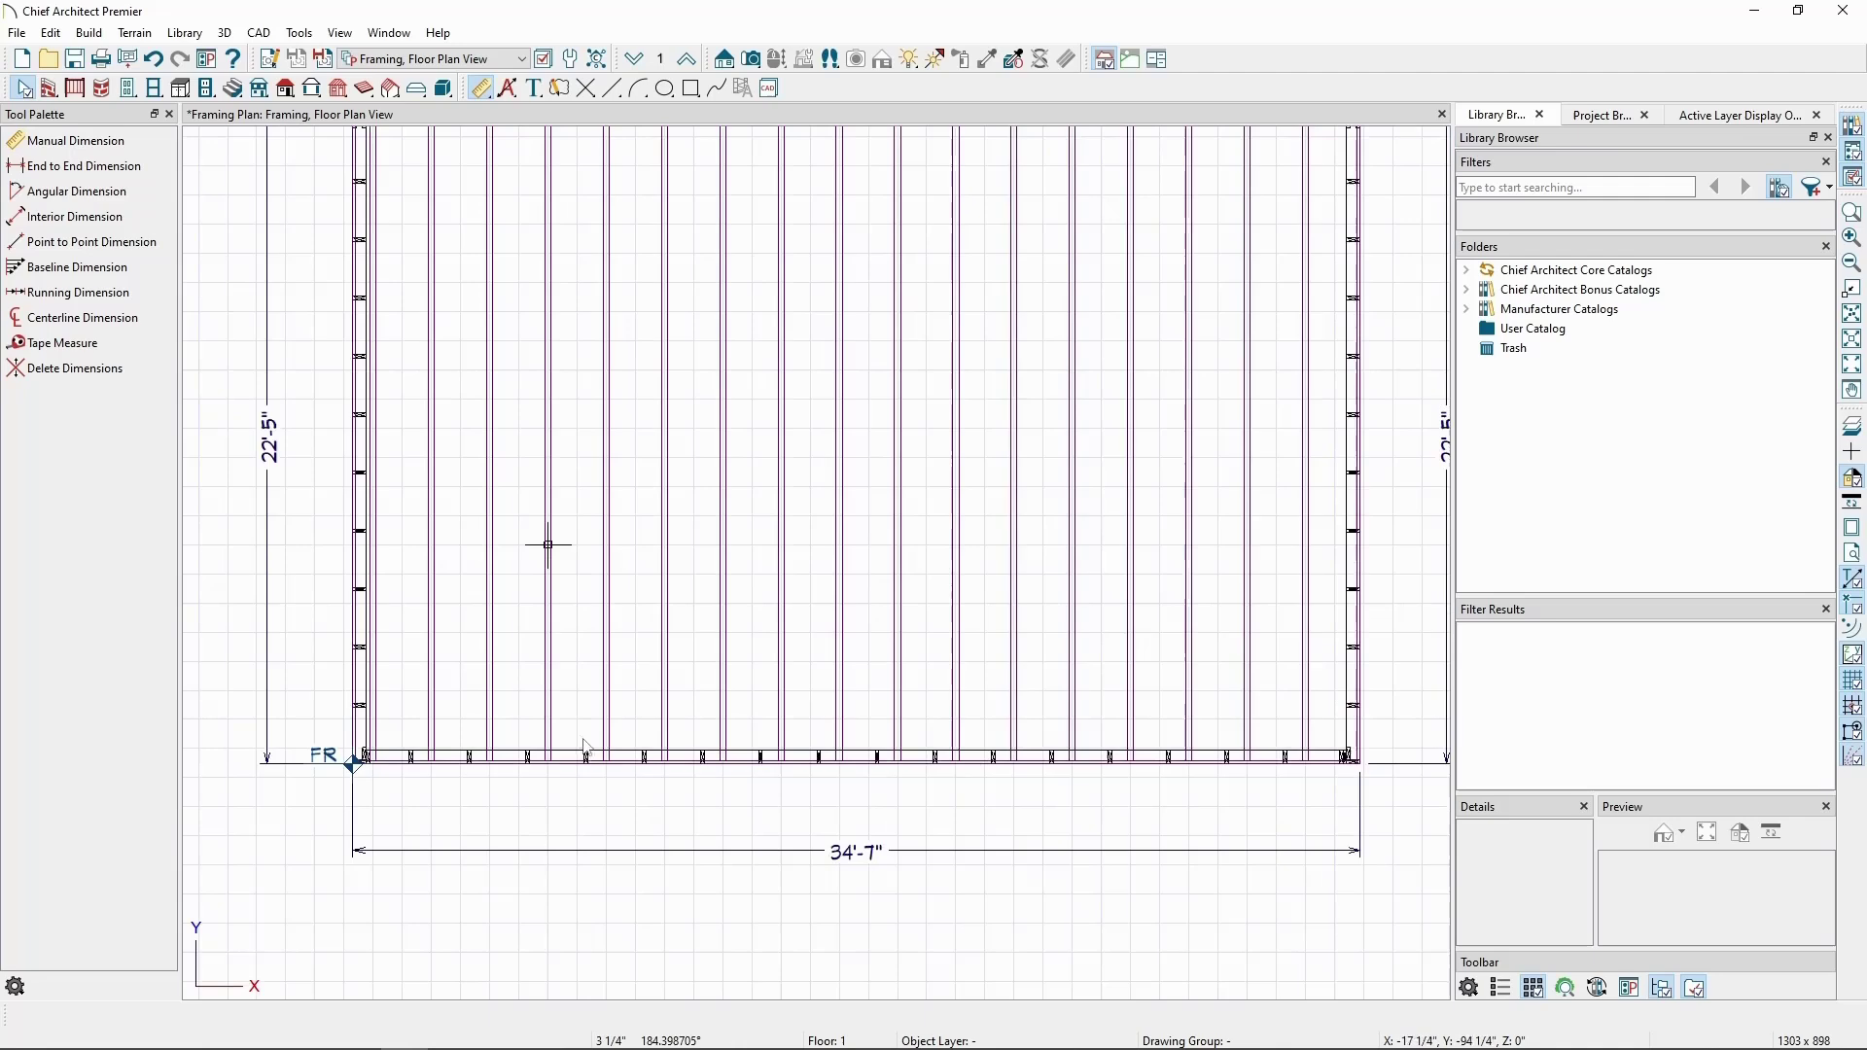
pyautogui.scroll(-2, 585, 744)
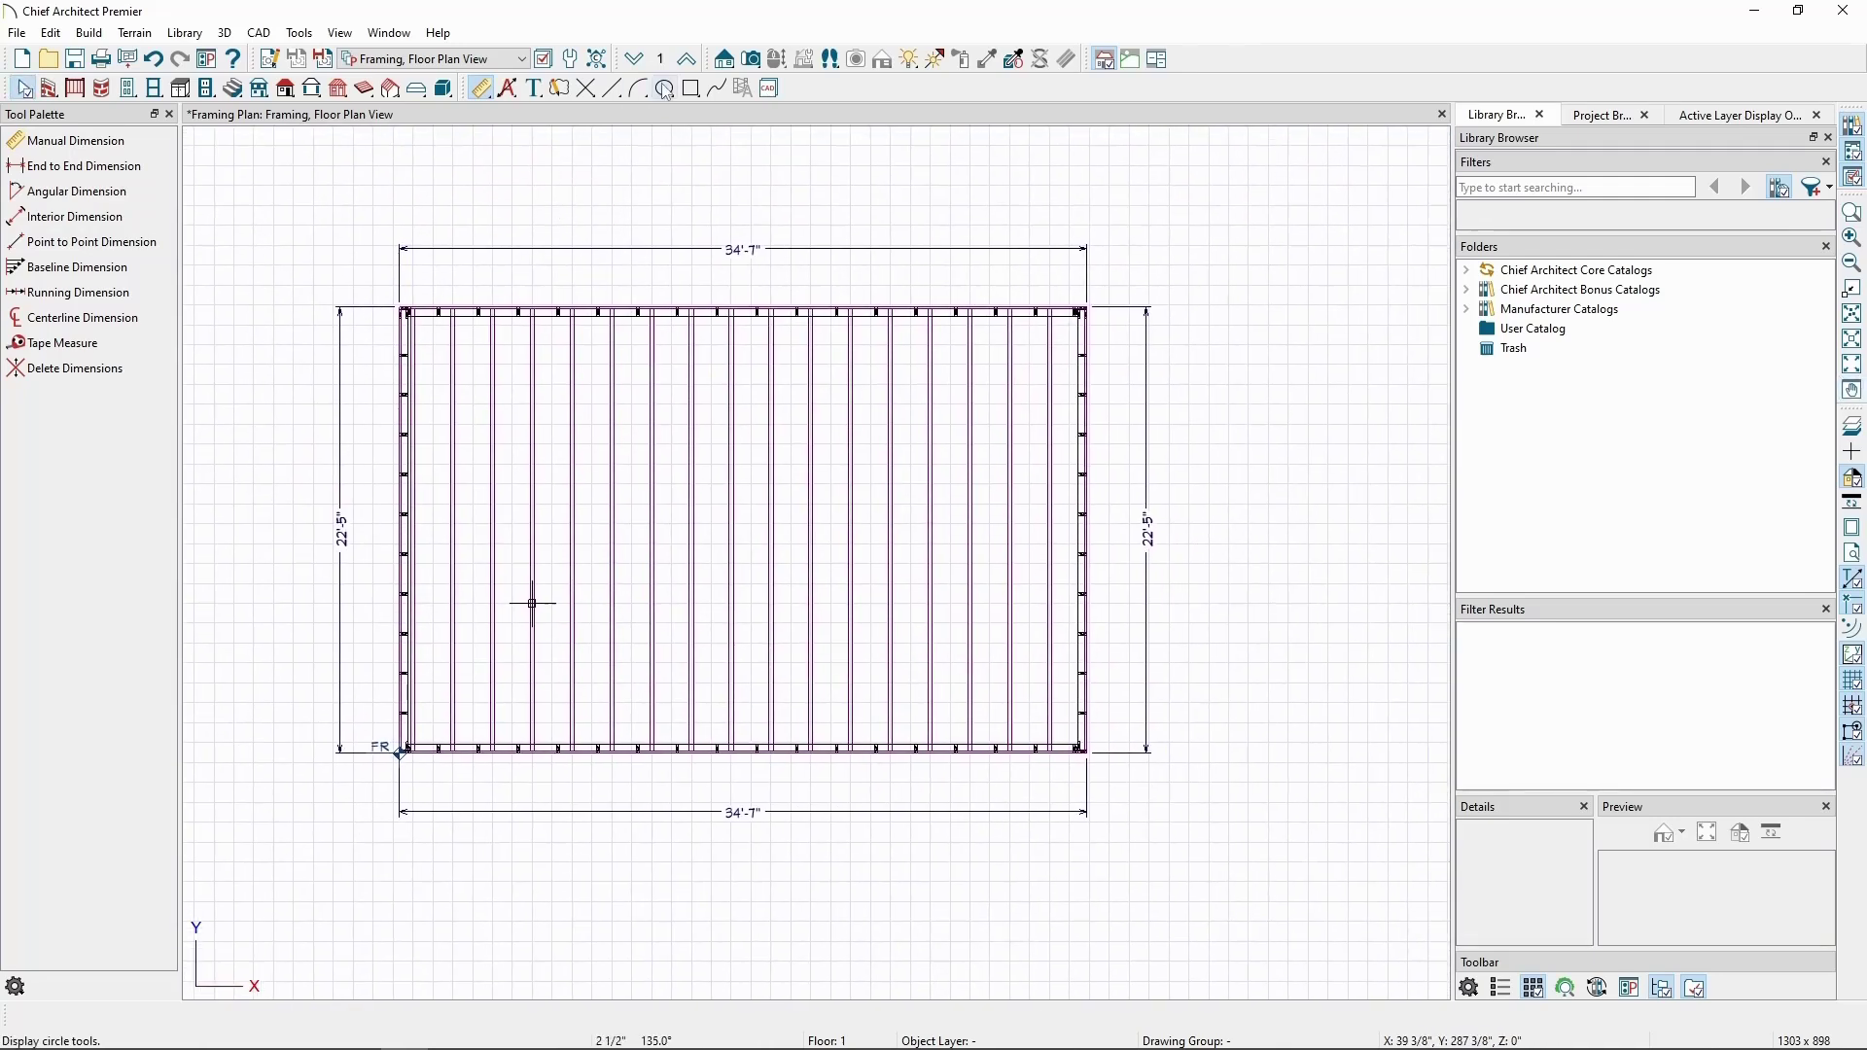
pyautogui.click(686, 59)
pyautogui.scroll(1, 621, 204)
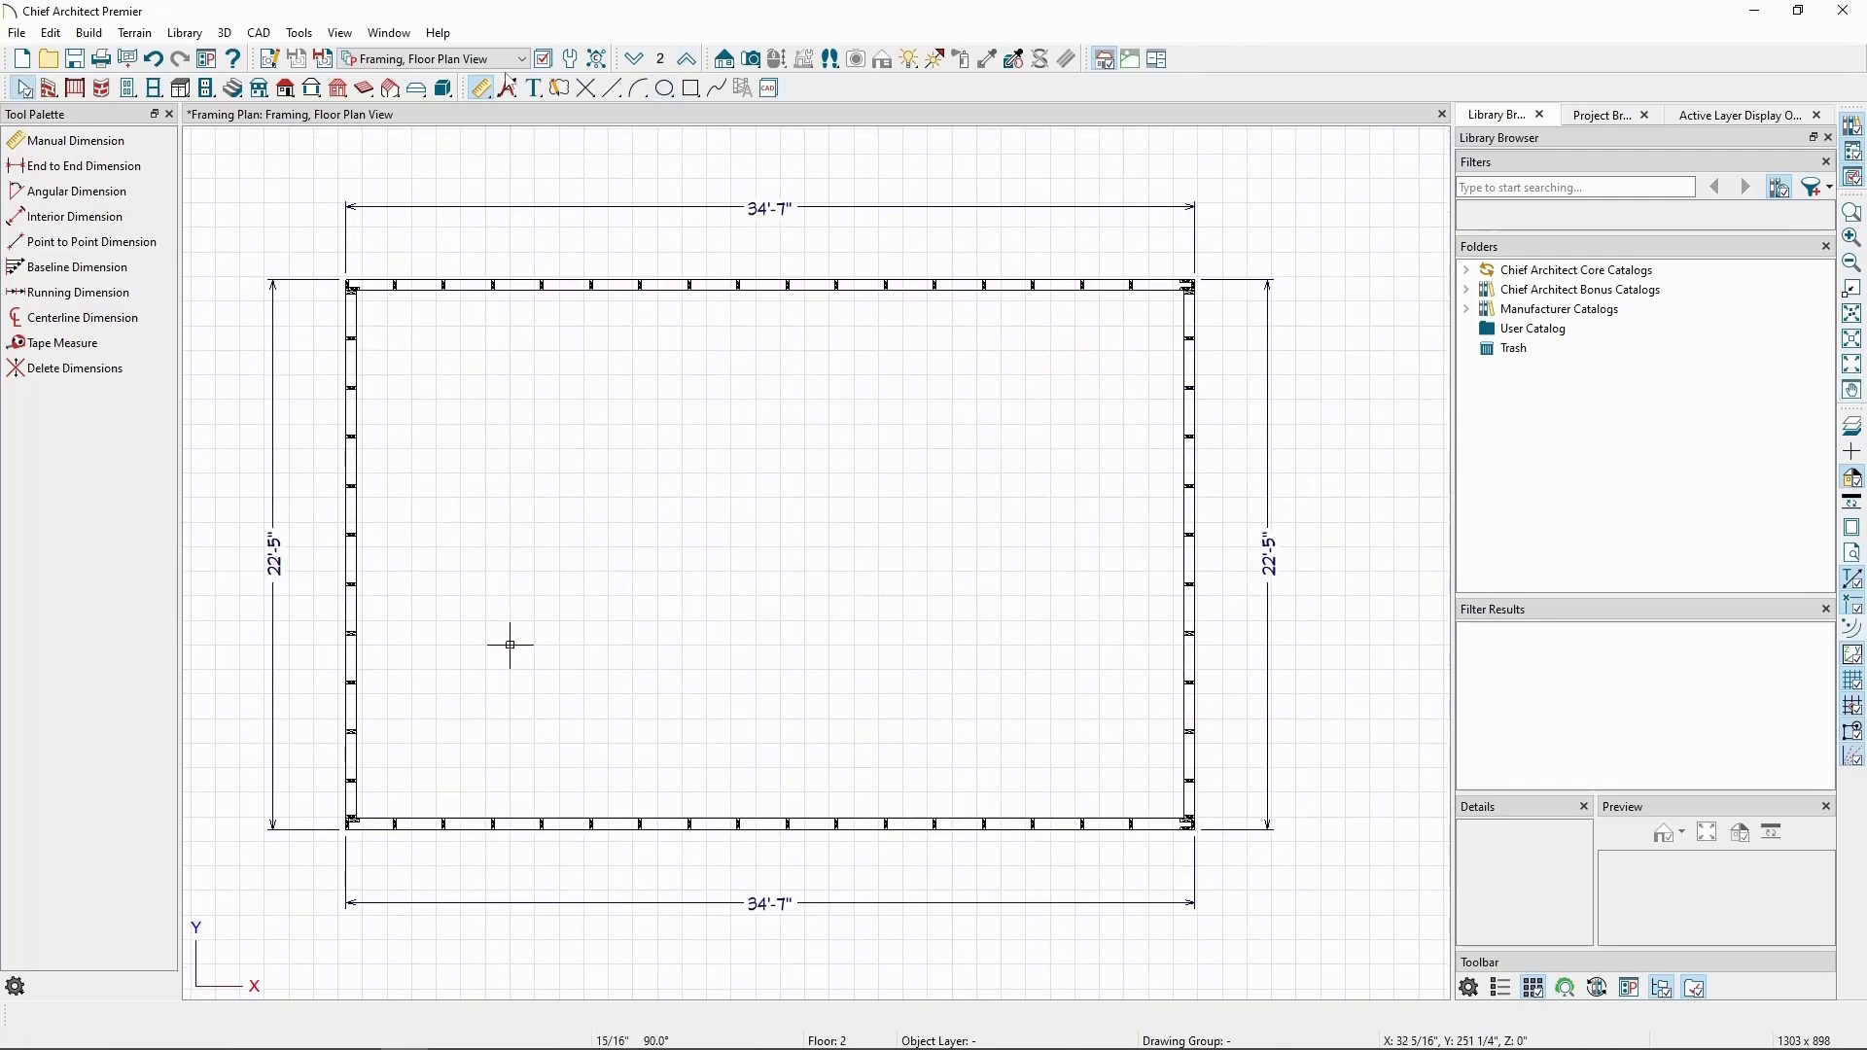
pyautogui.click(438, 59)
pyautogui.click(482, 185)
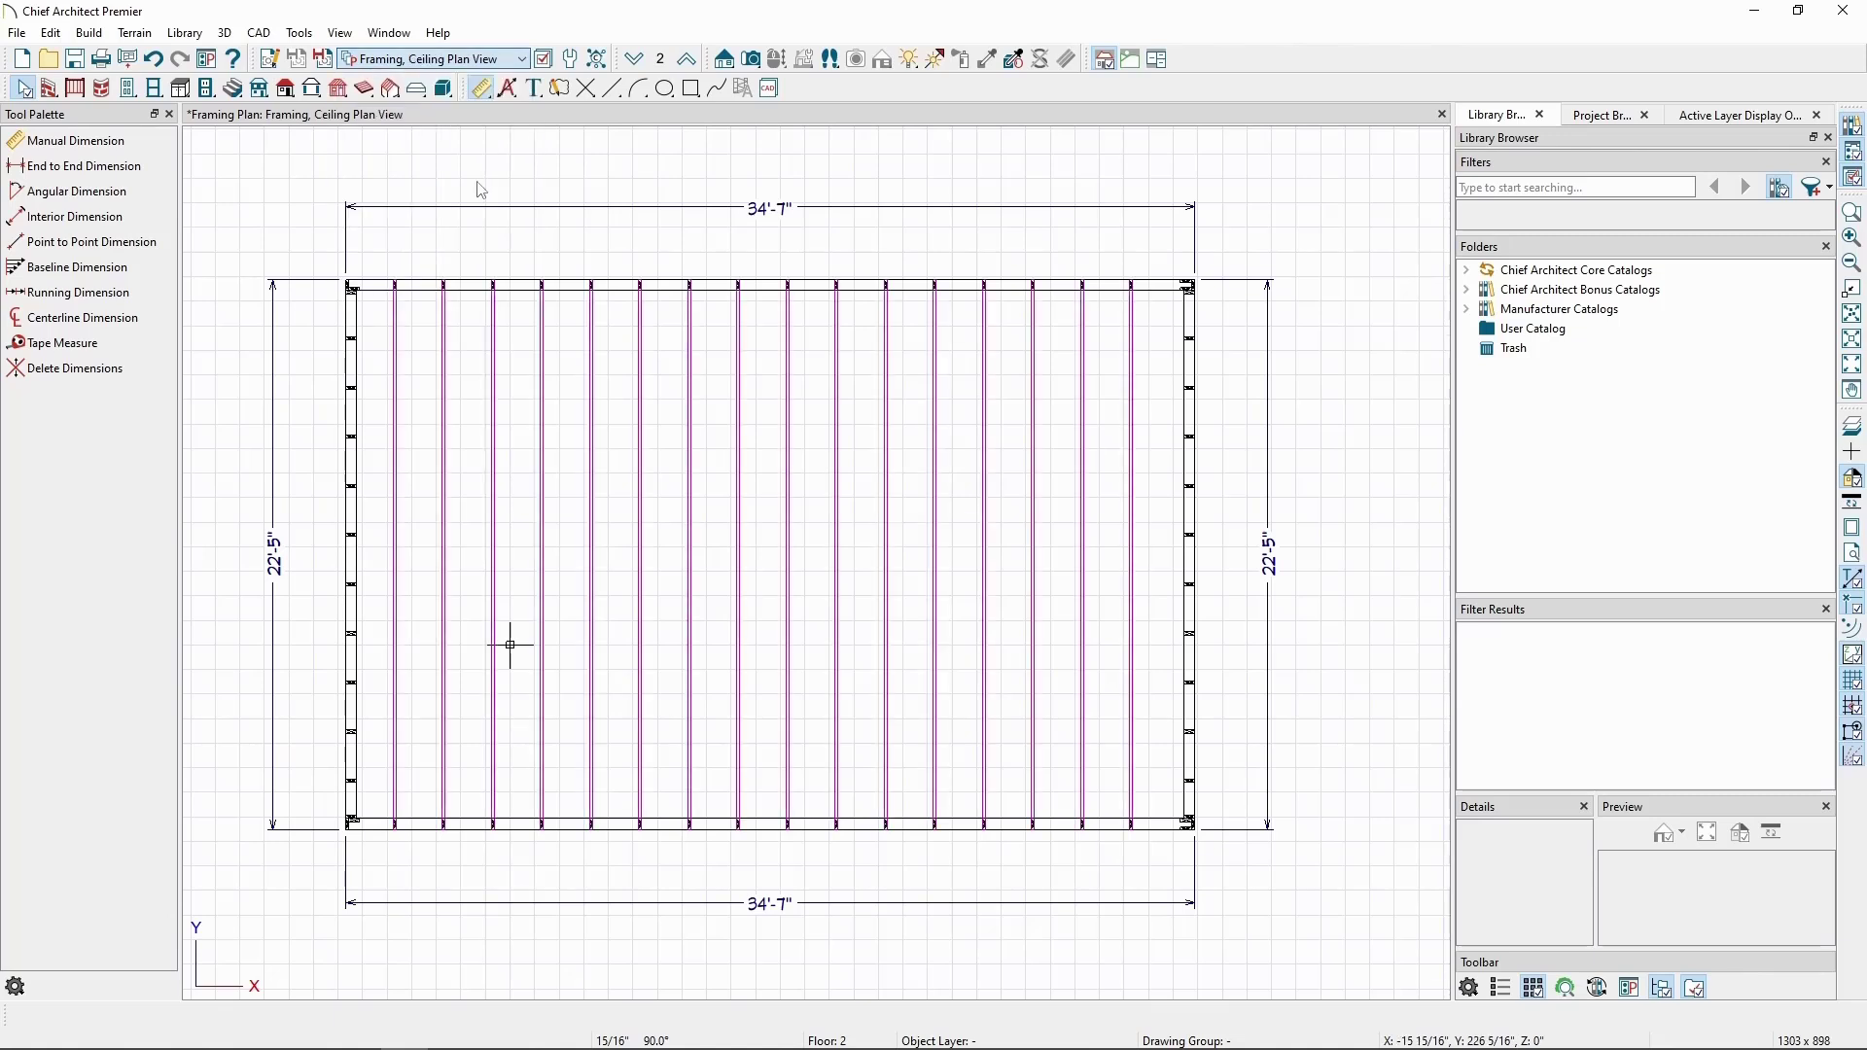
pyautogui.moveTo(521, 546); pyautogui.dragTo(550, 503, button='middle')
# In Build Framing, tick Roofs under Automatically Rebuild Framing.
pyautogui.click(89, 33)
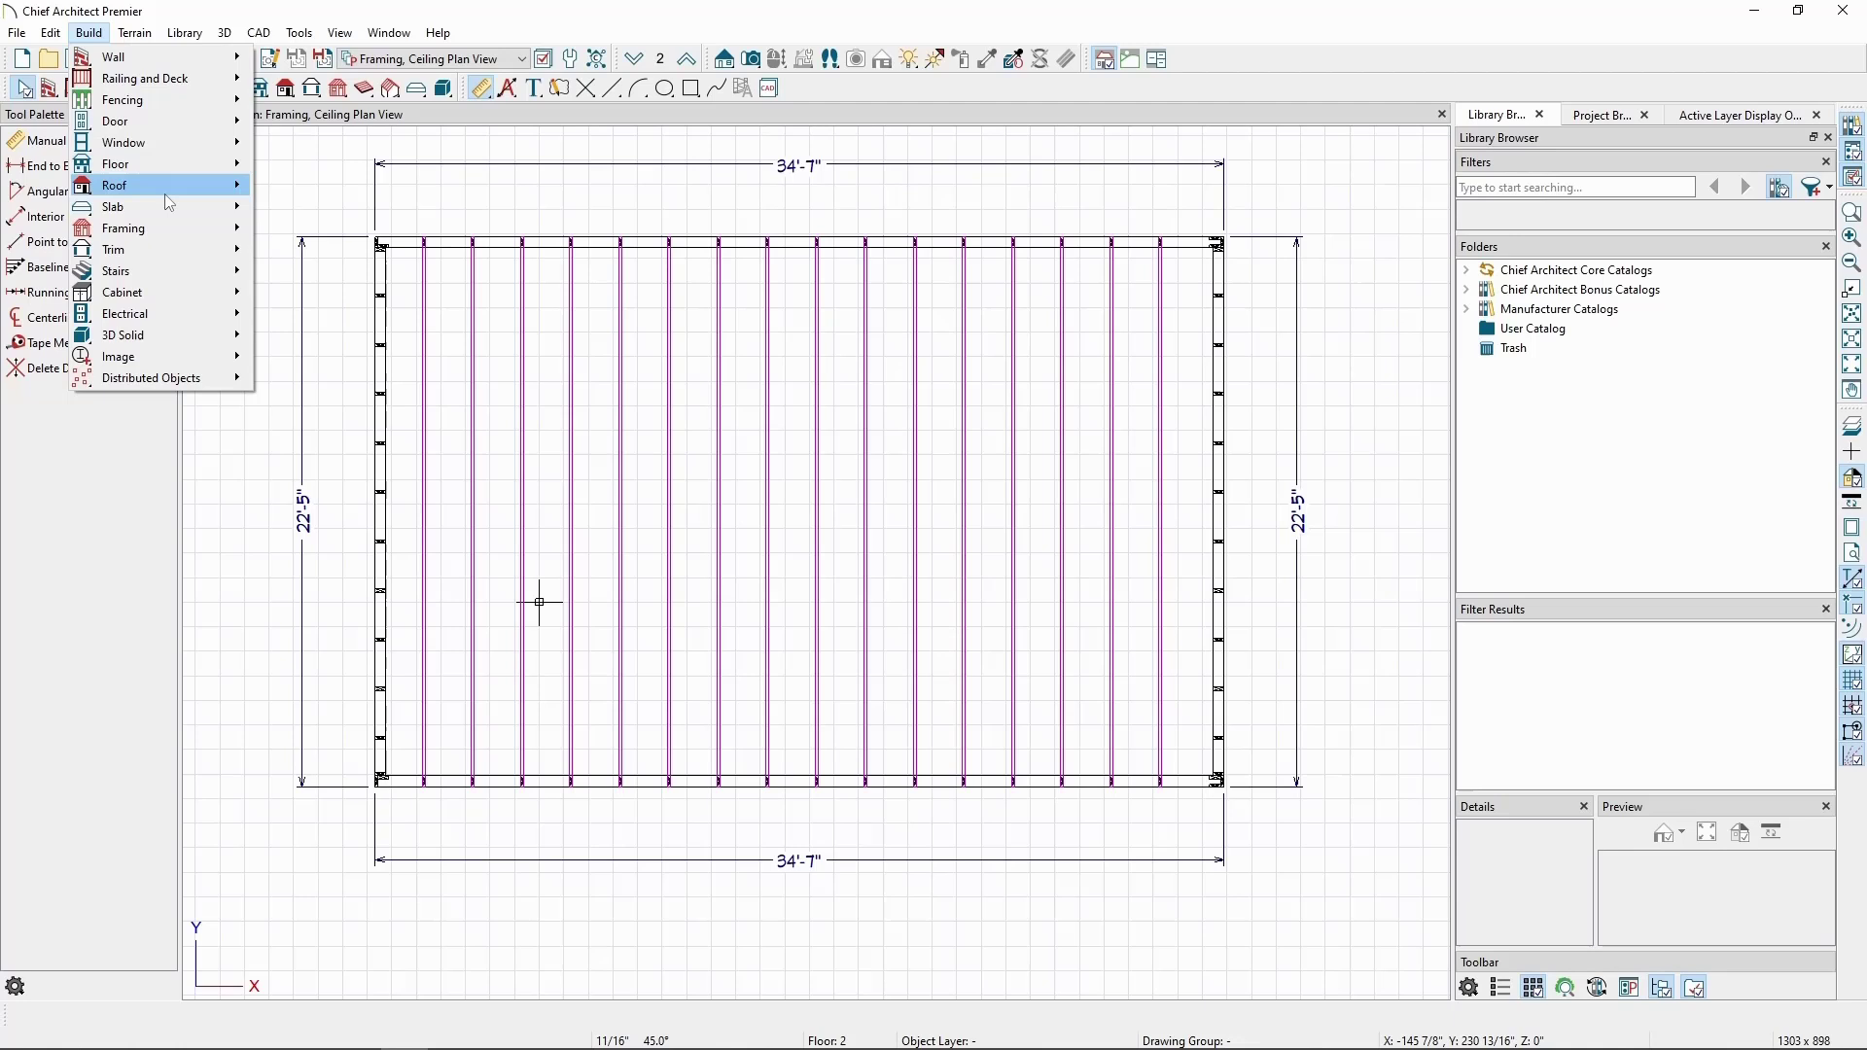
pyautogui.moveTo(170, 228)
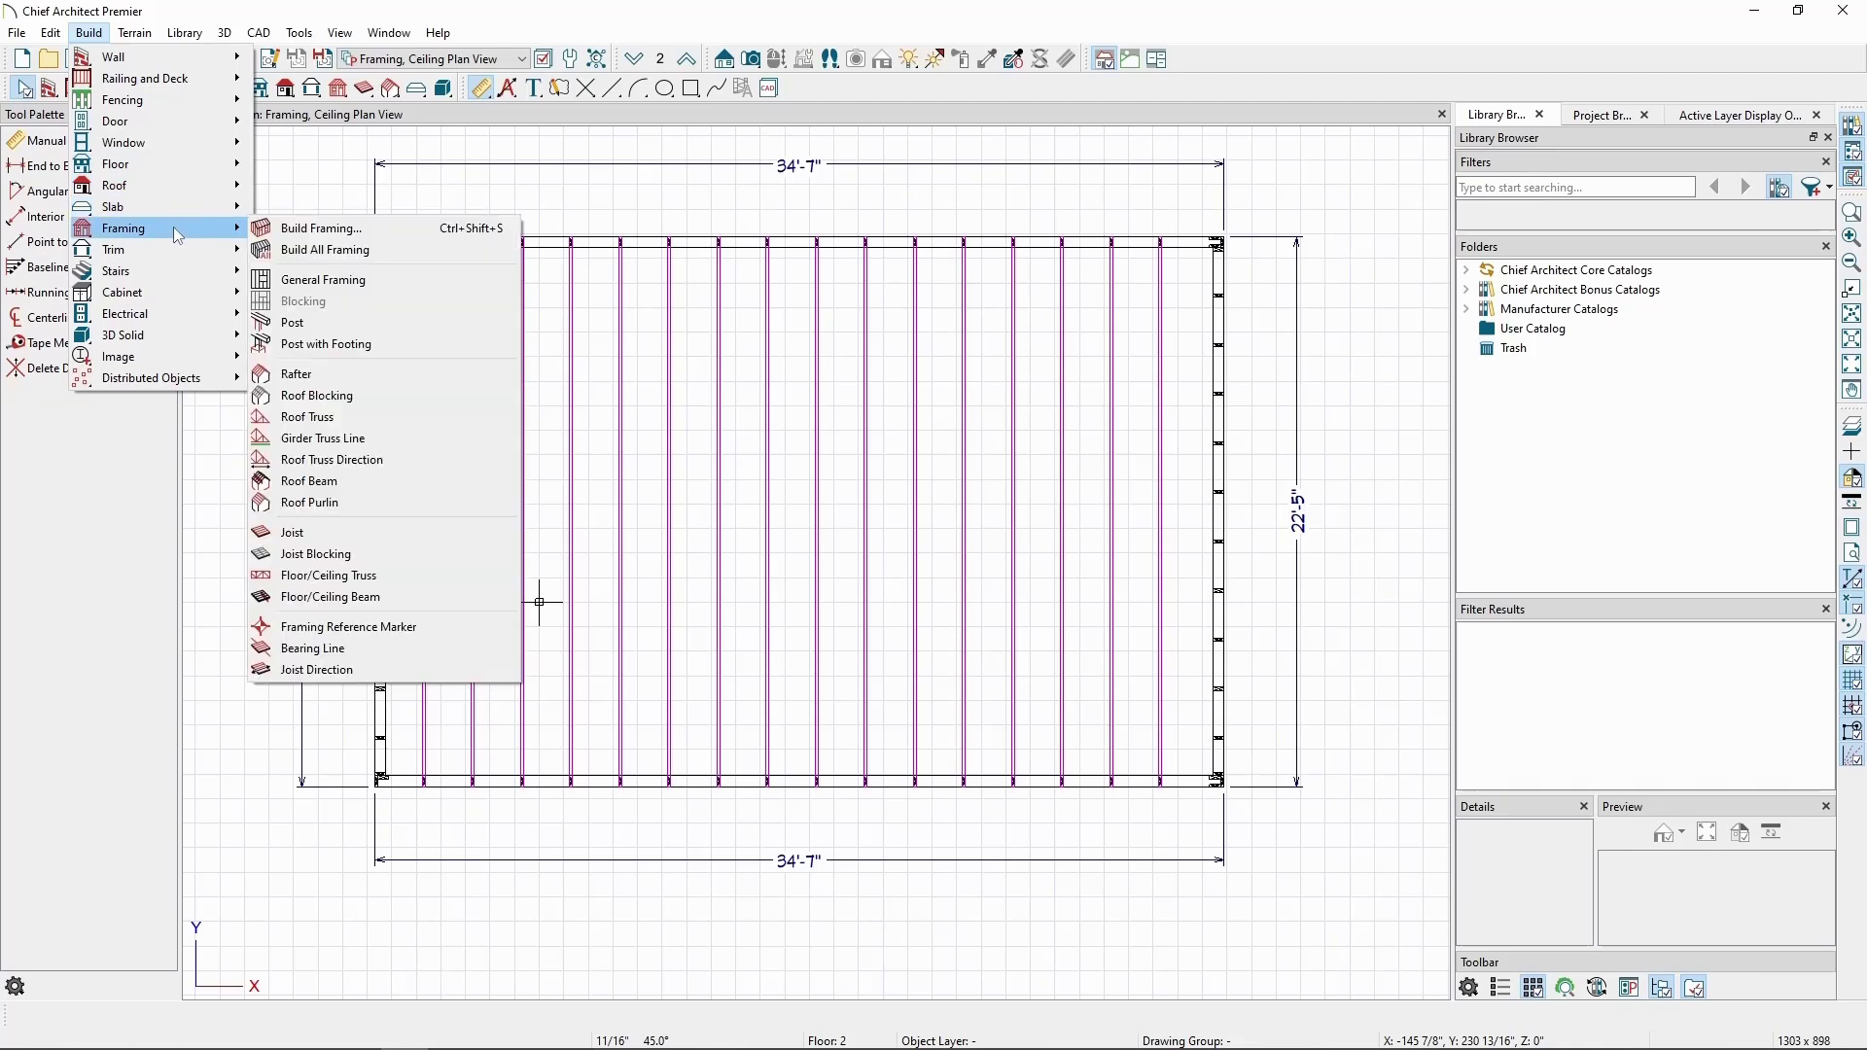
pyautogui.click(347, 235)
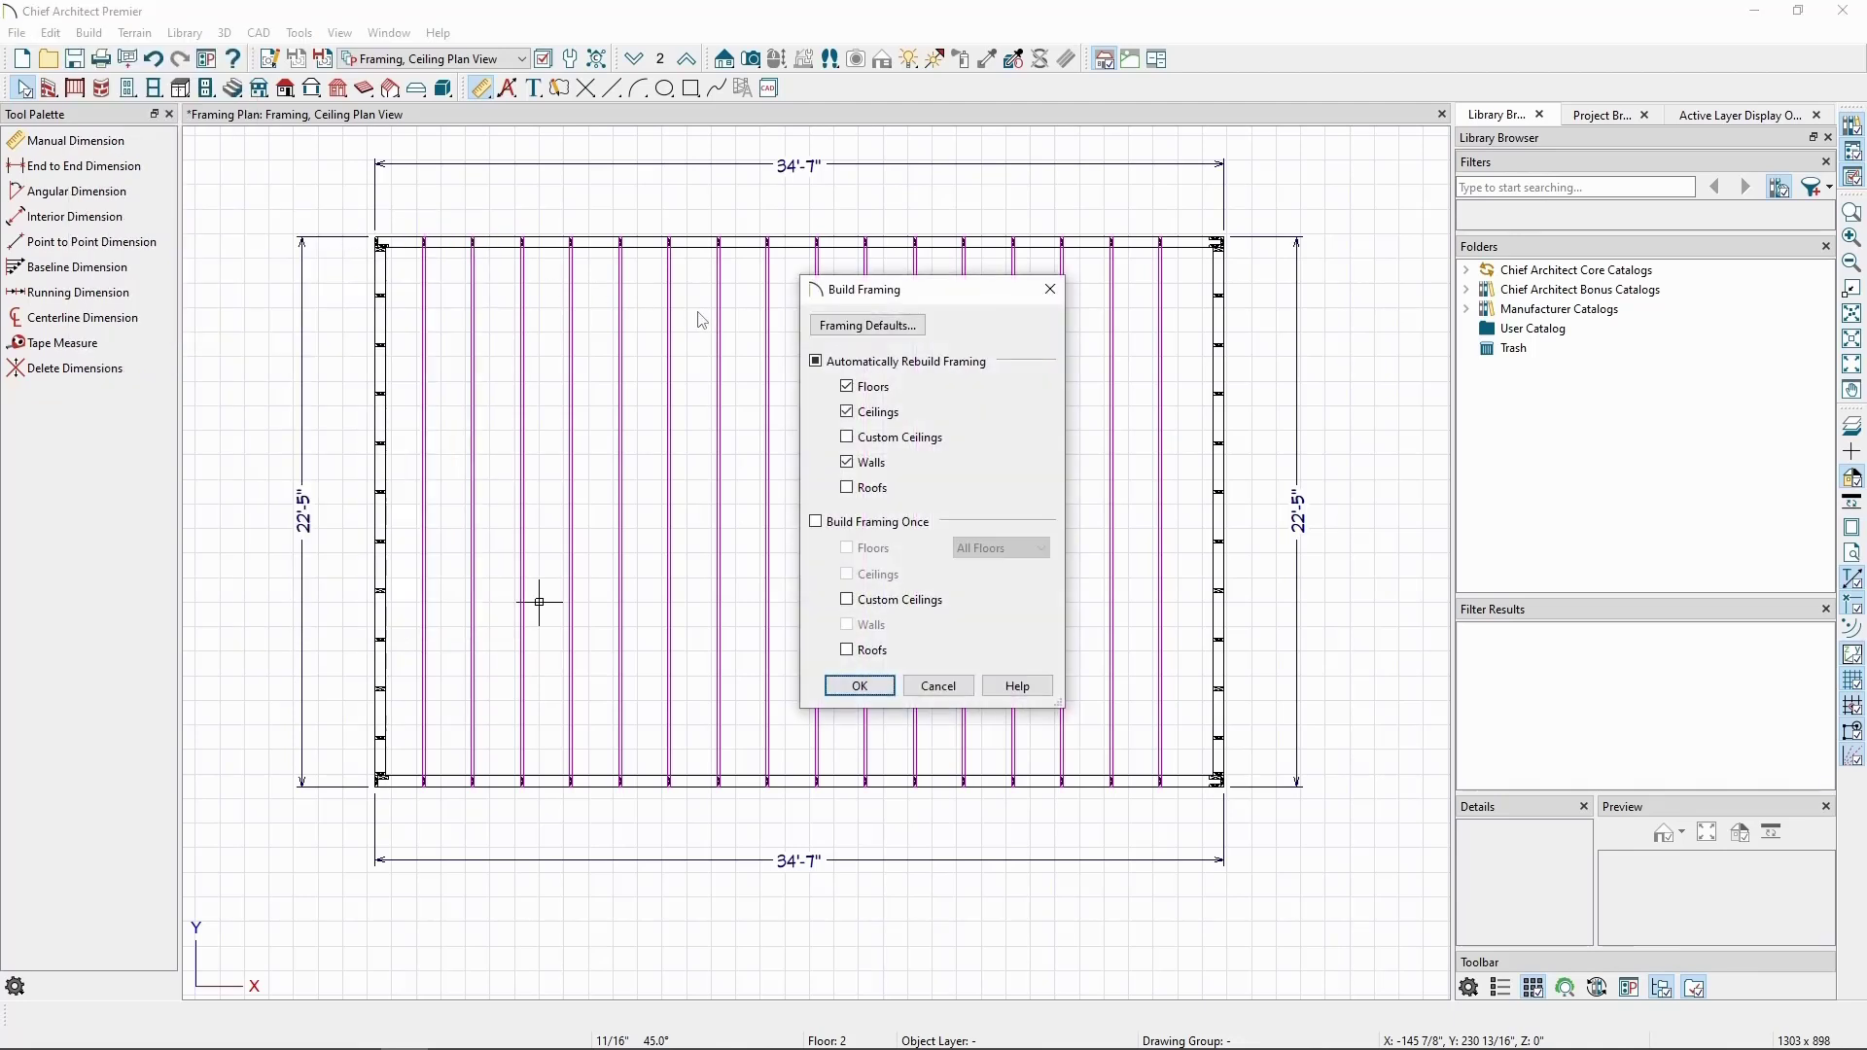
pyautogui.click(847, 489)
# Check Use Framing Reference in Framing Defaults and confirm both dialogs.
pyautogui.click(894, 335)
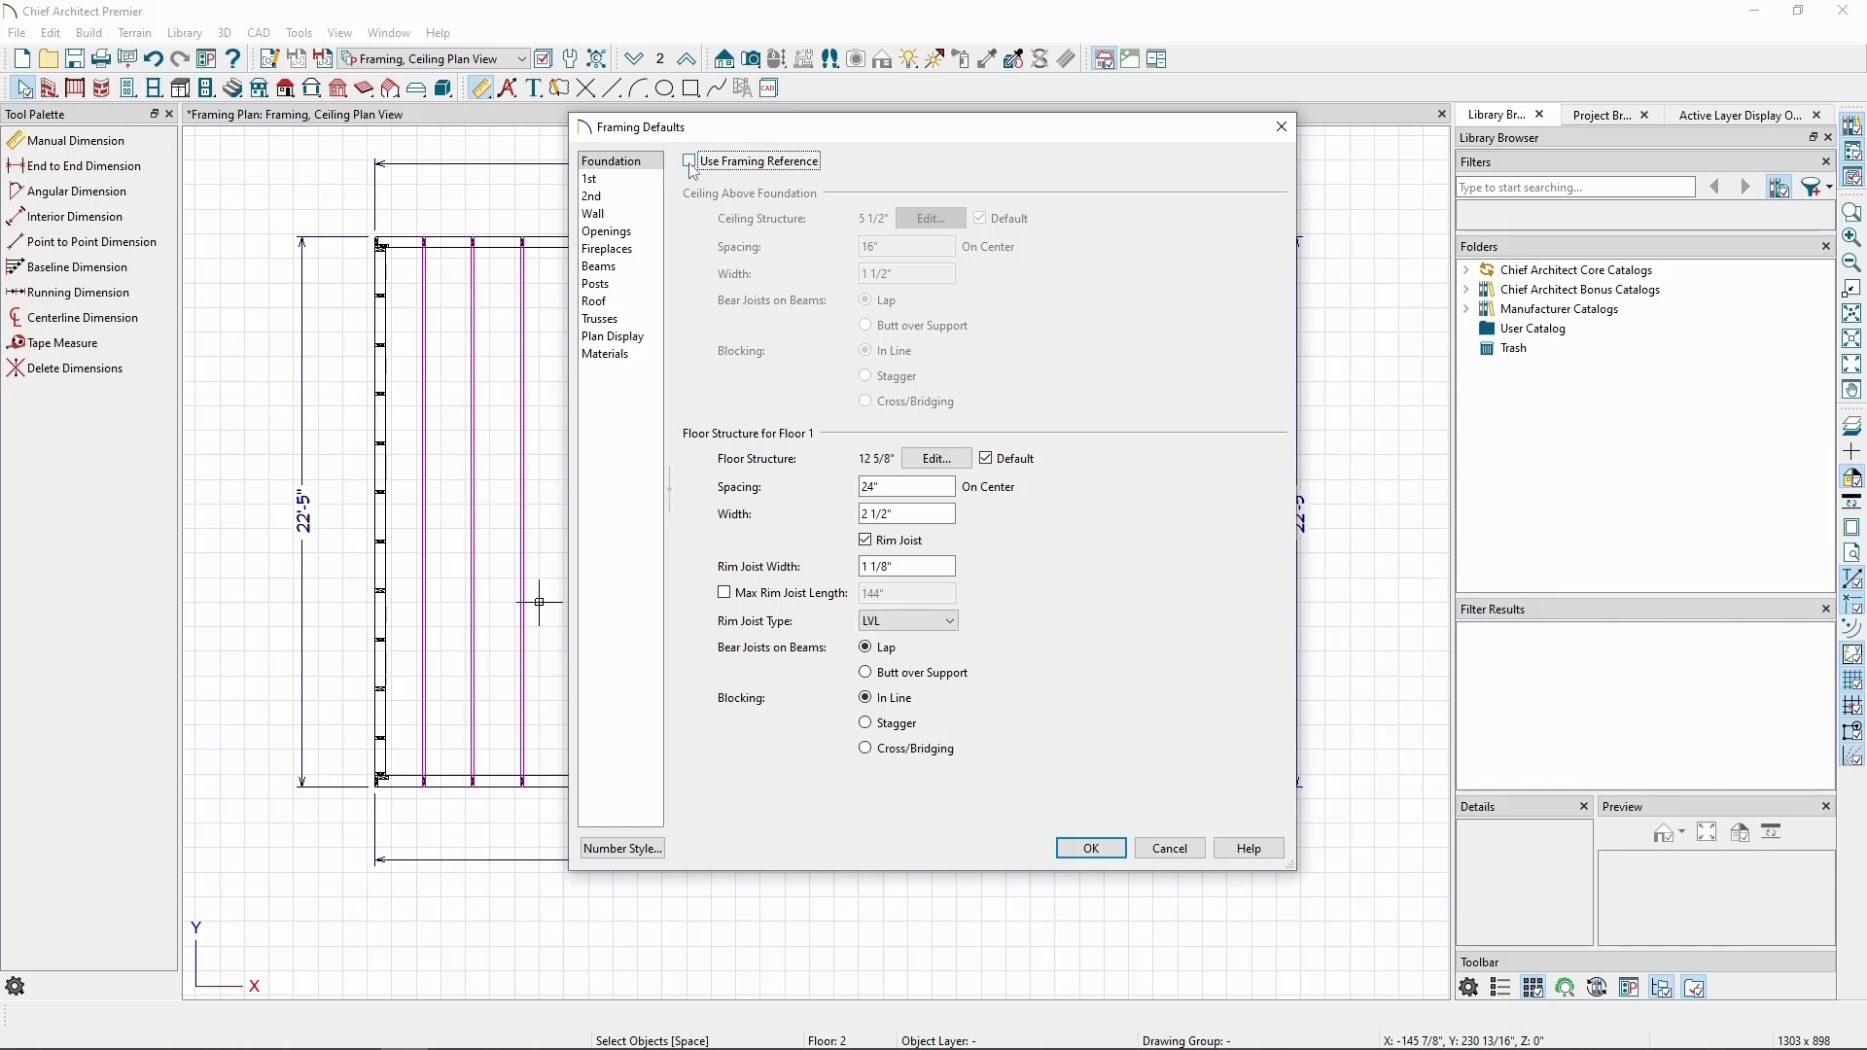
pyautogui.click(649, 180)
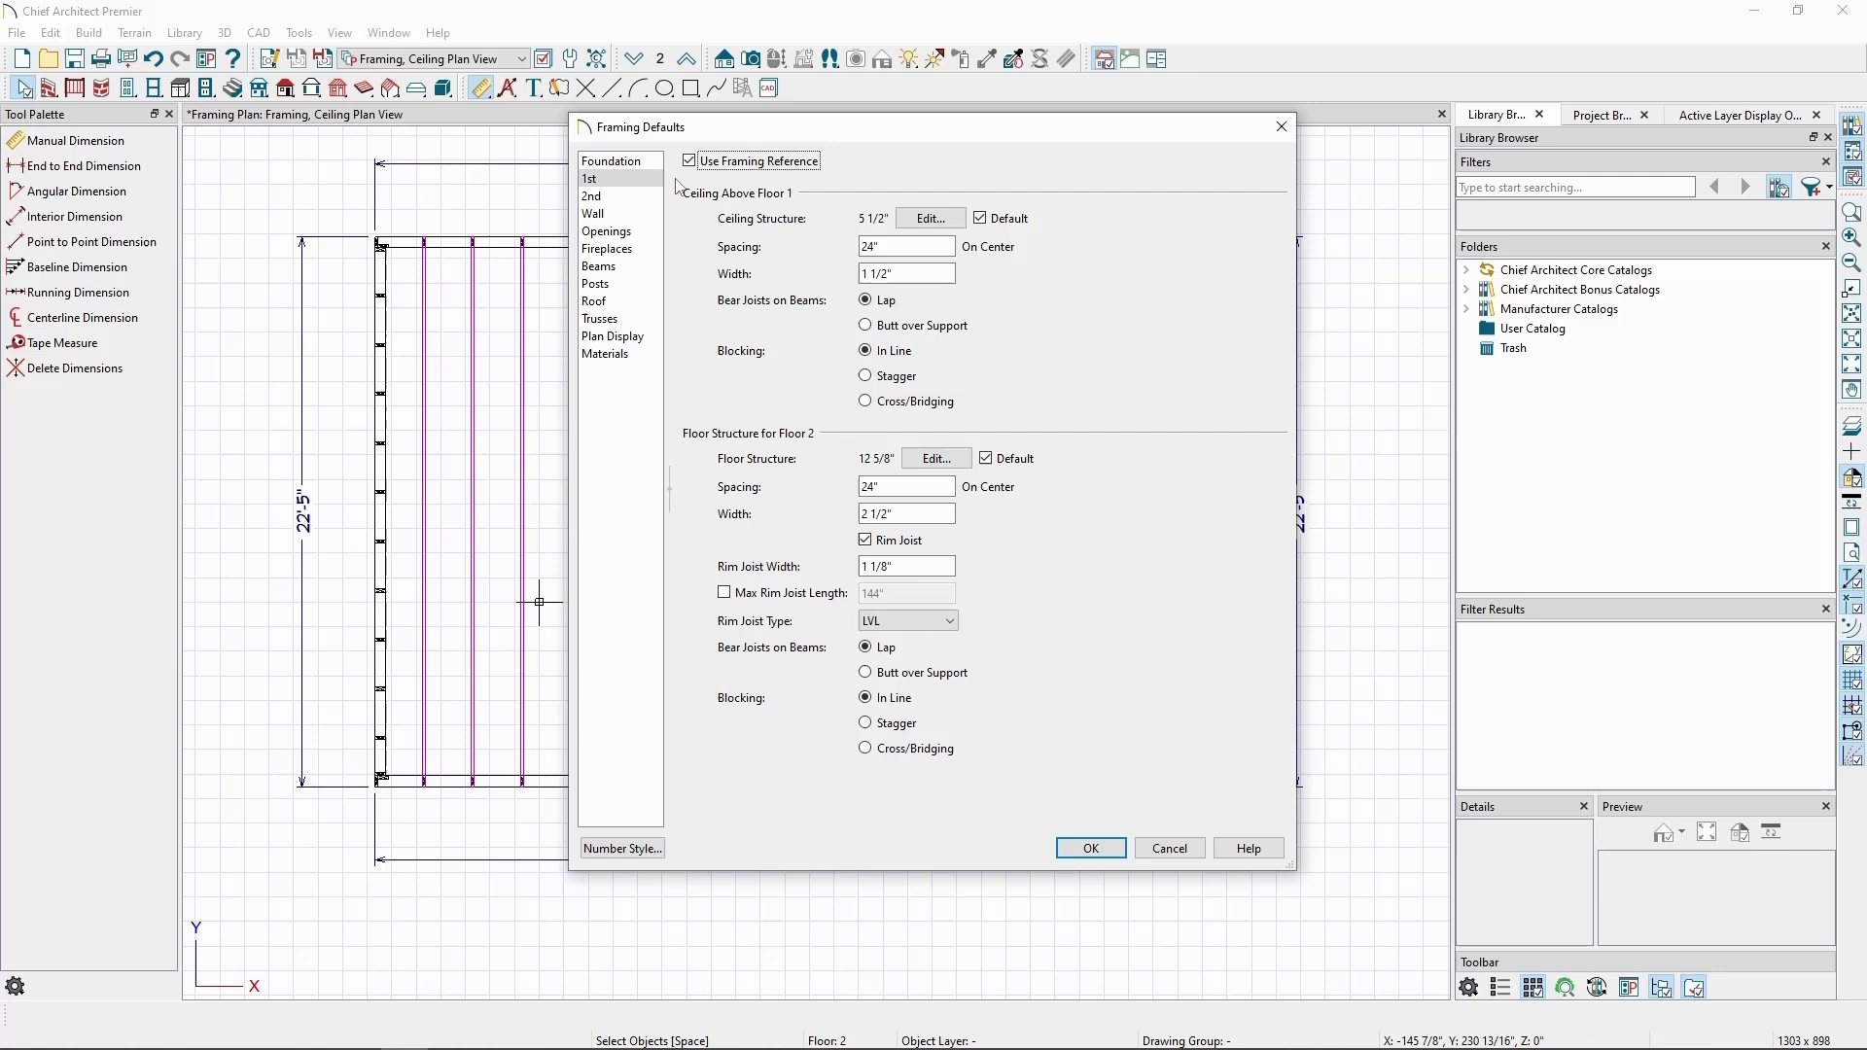
pyautogui.click(659, 196)
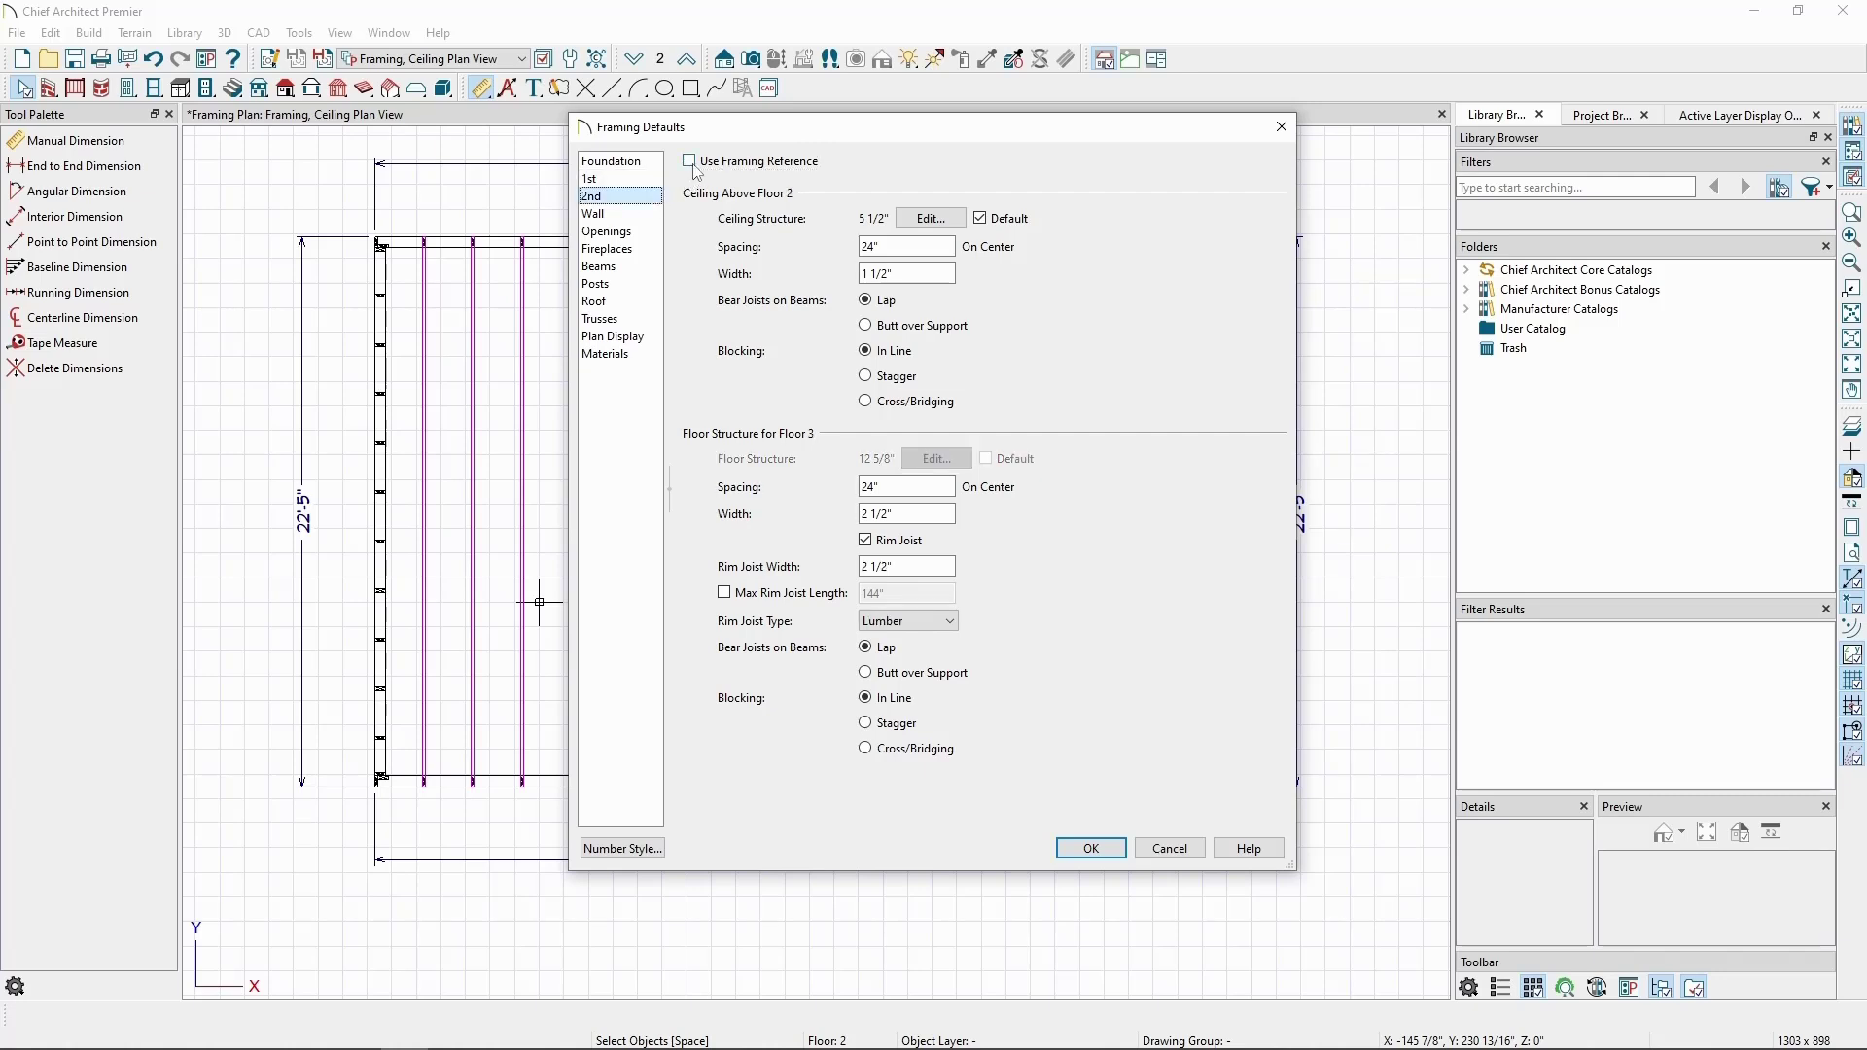
pyautogui.click(692, 162)
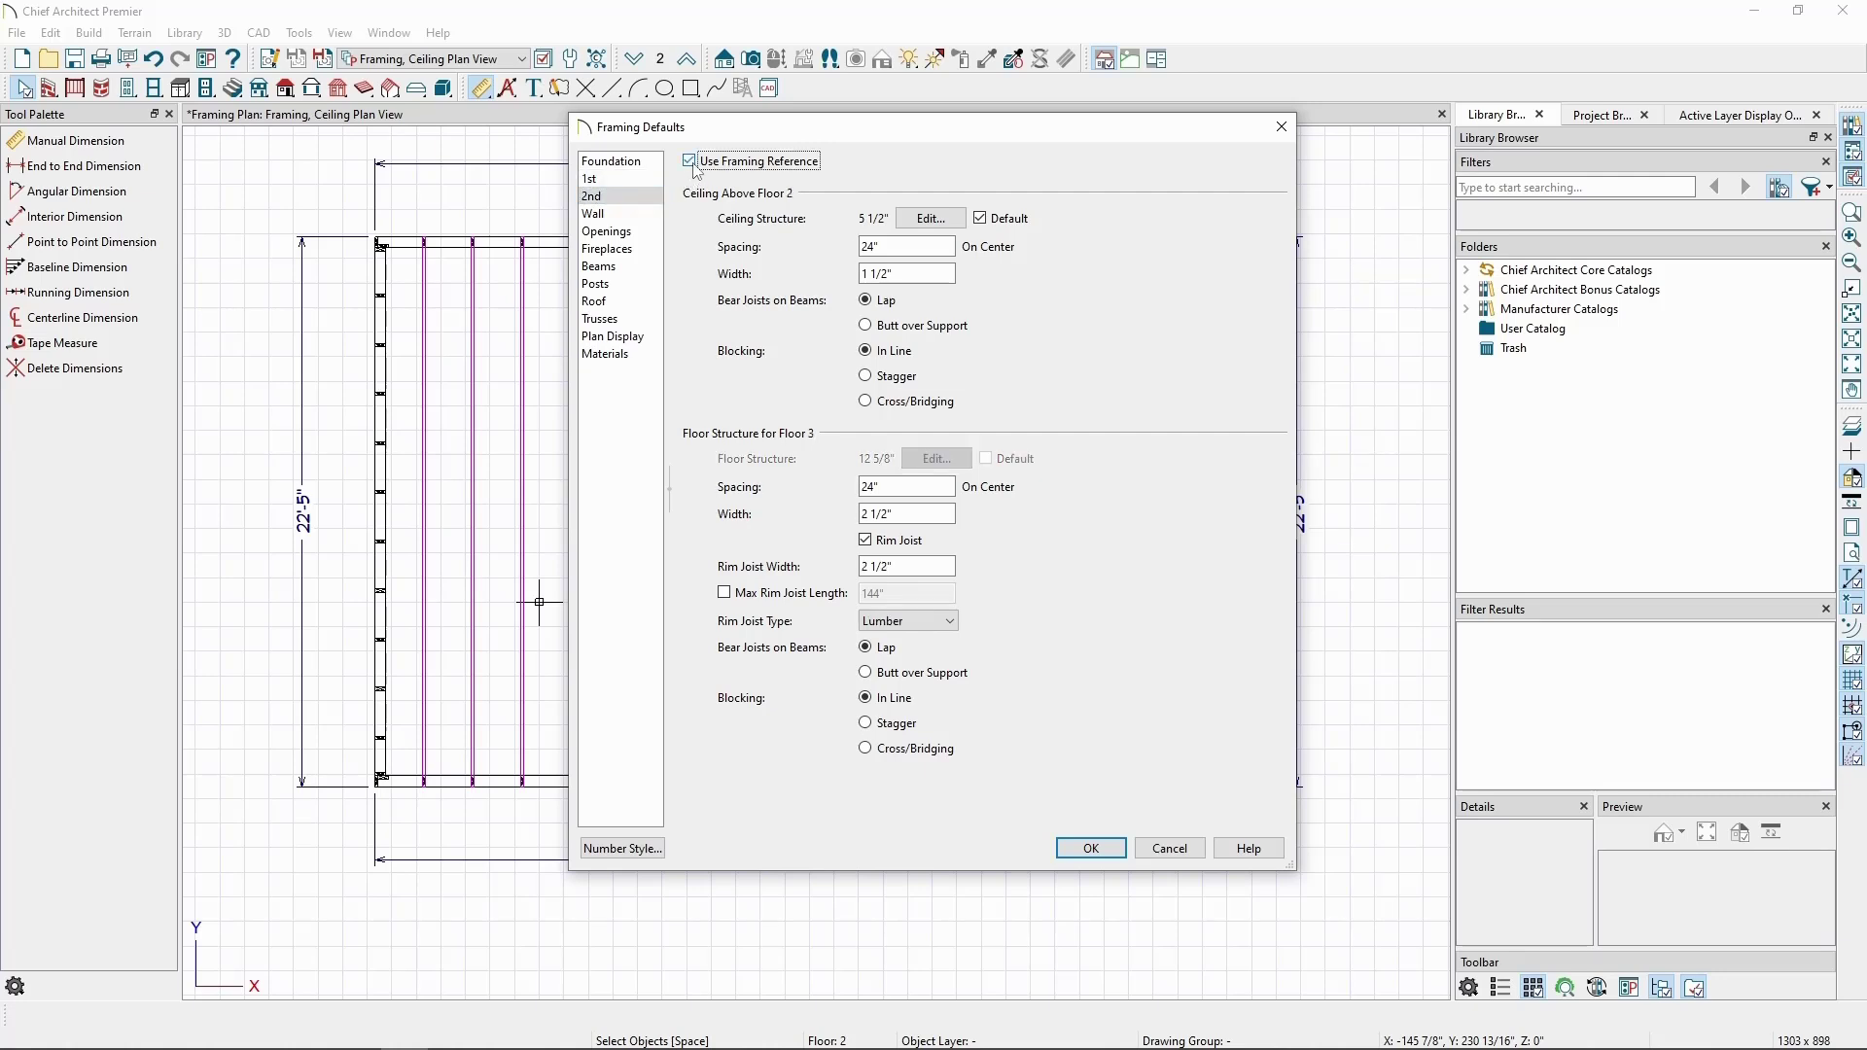
pyautogui.click(637, 303)
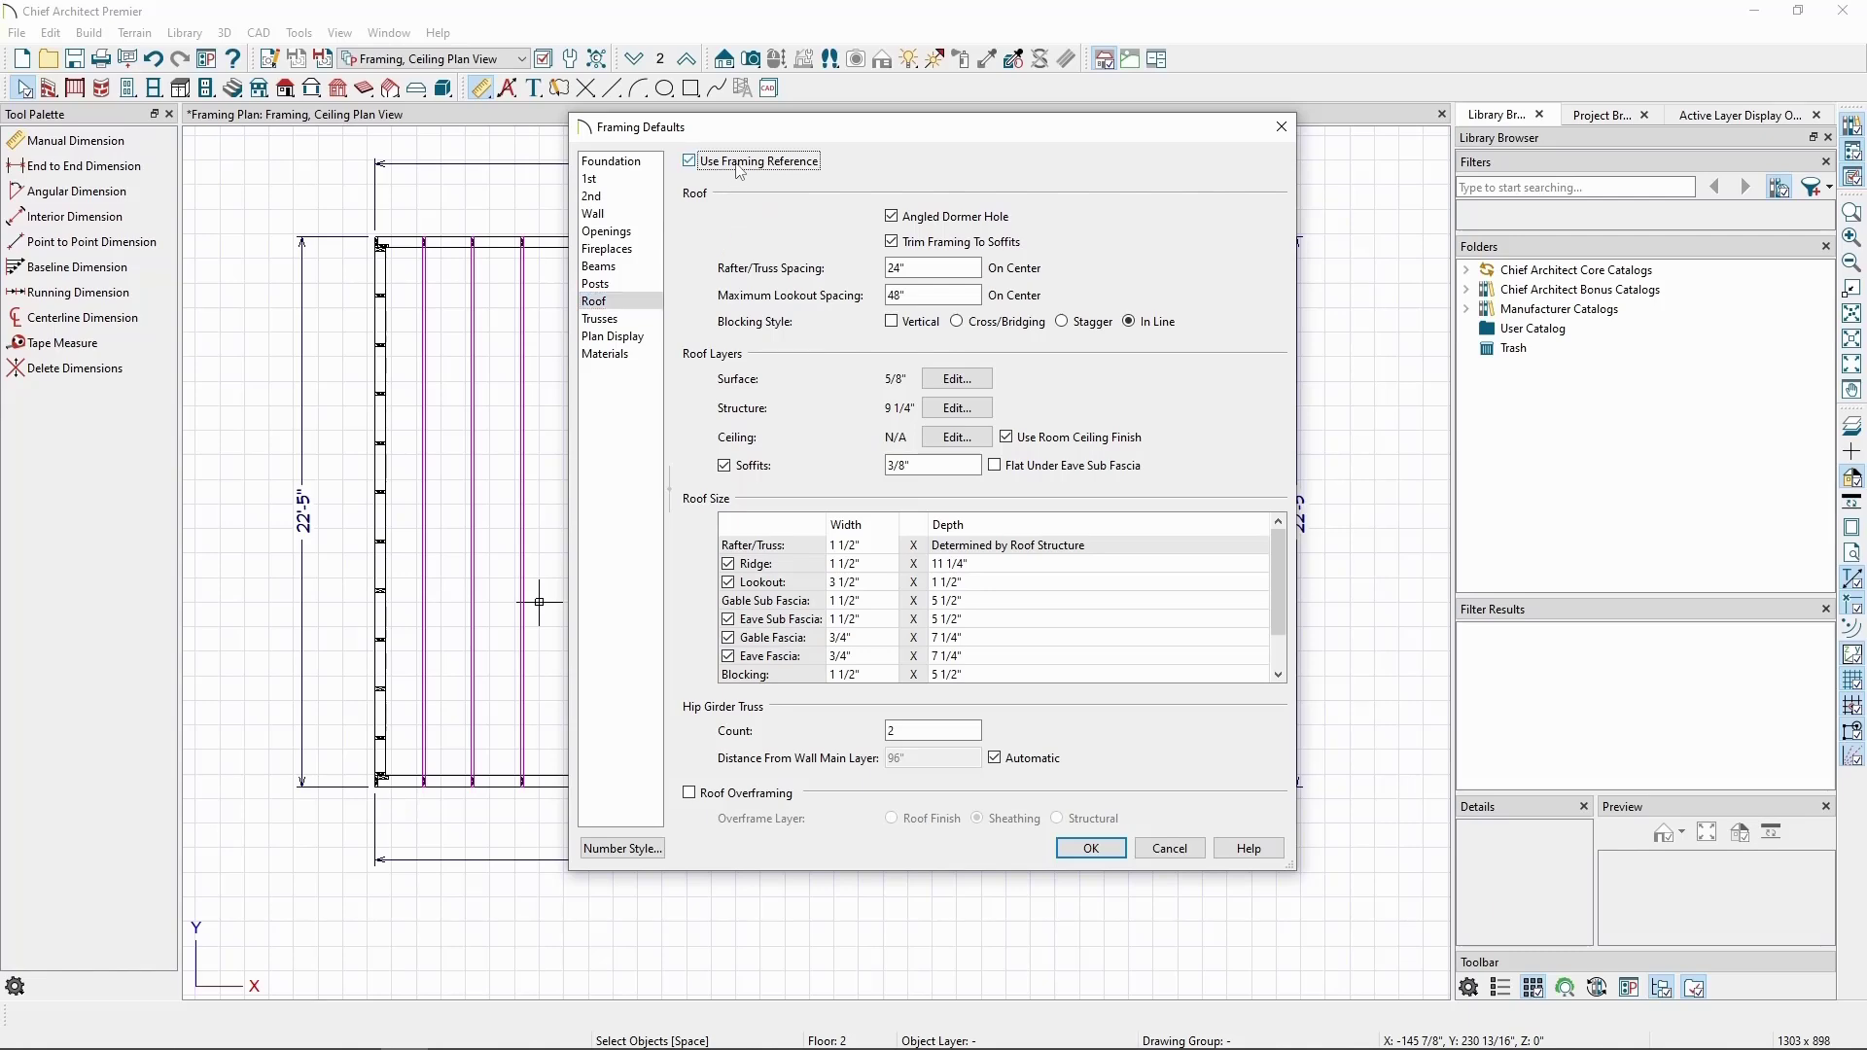
pyautogui.click(1091, 848)
pyautogui.click(852, 680)
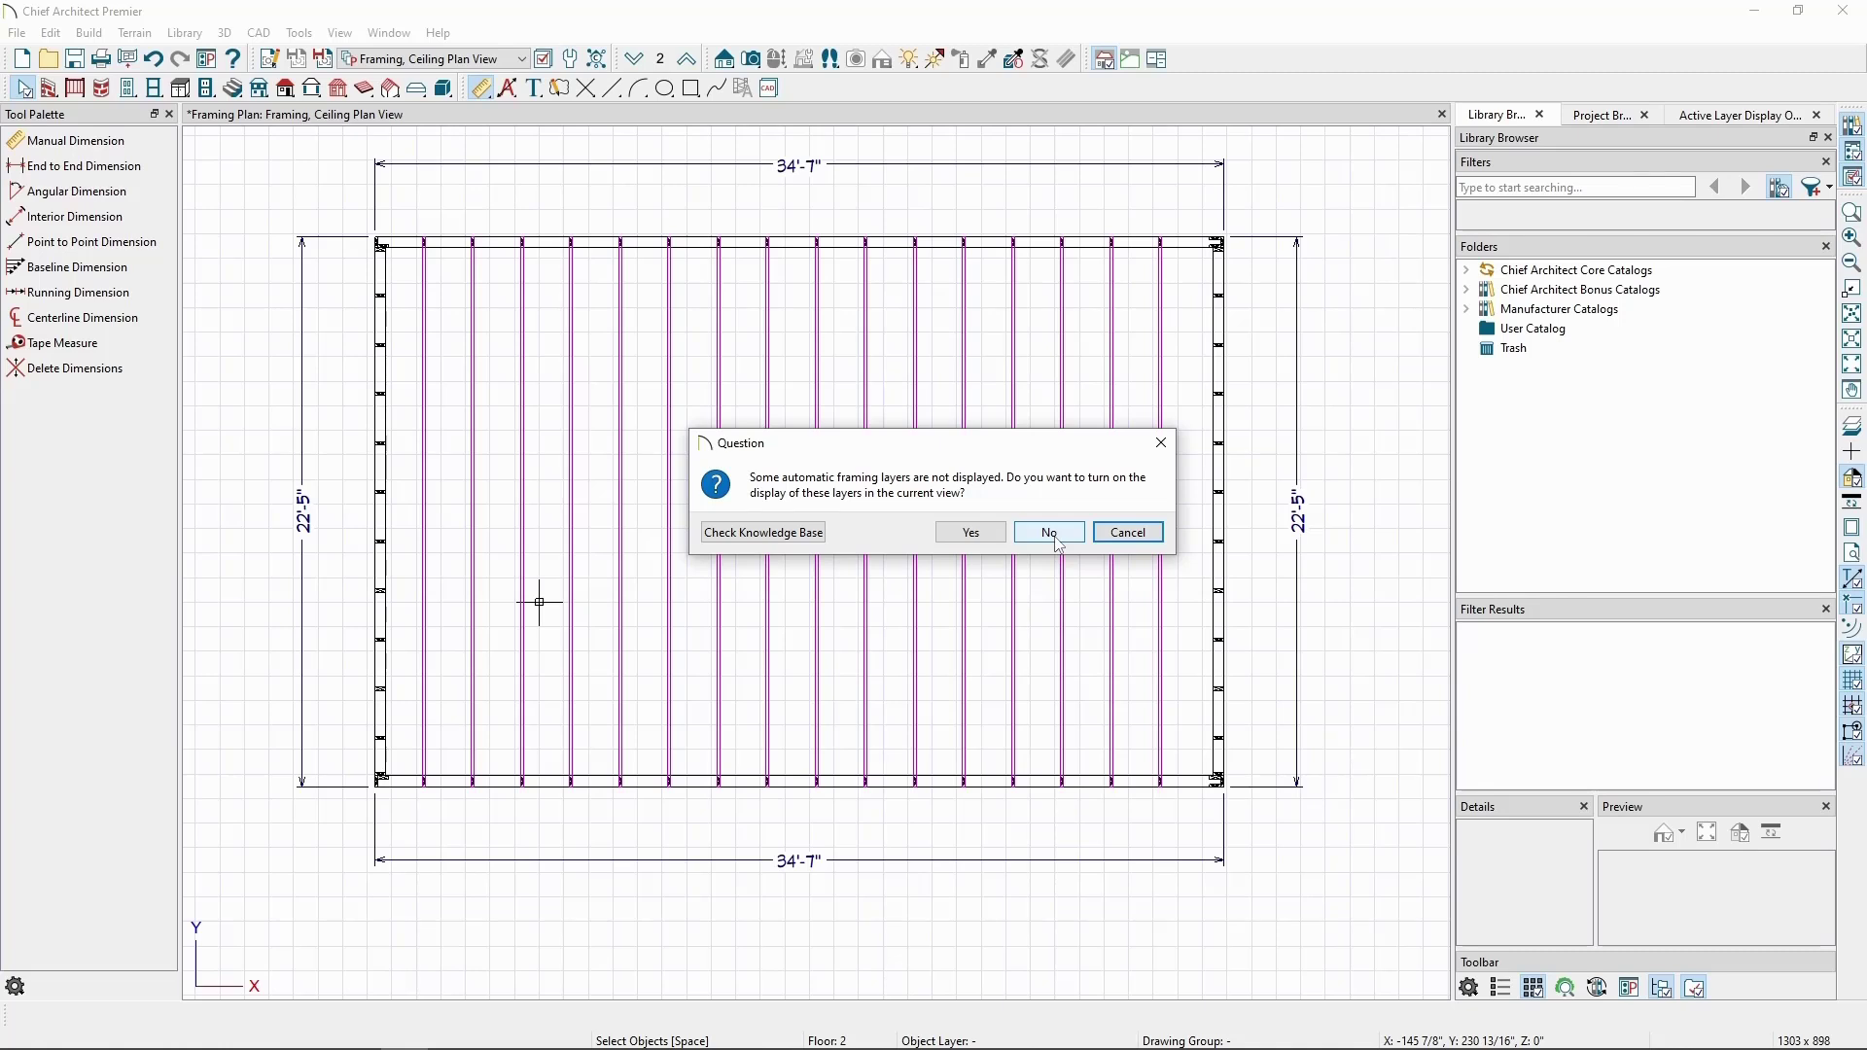
# Decline showing hidden layers, then display the Framing, Roof Rafters layer and fit the plan in view.
pyautogui.click(1050, 533)
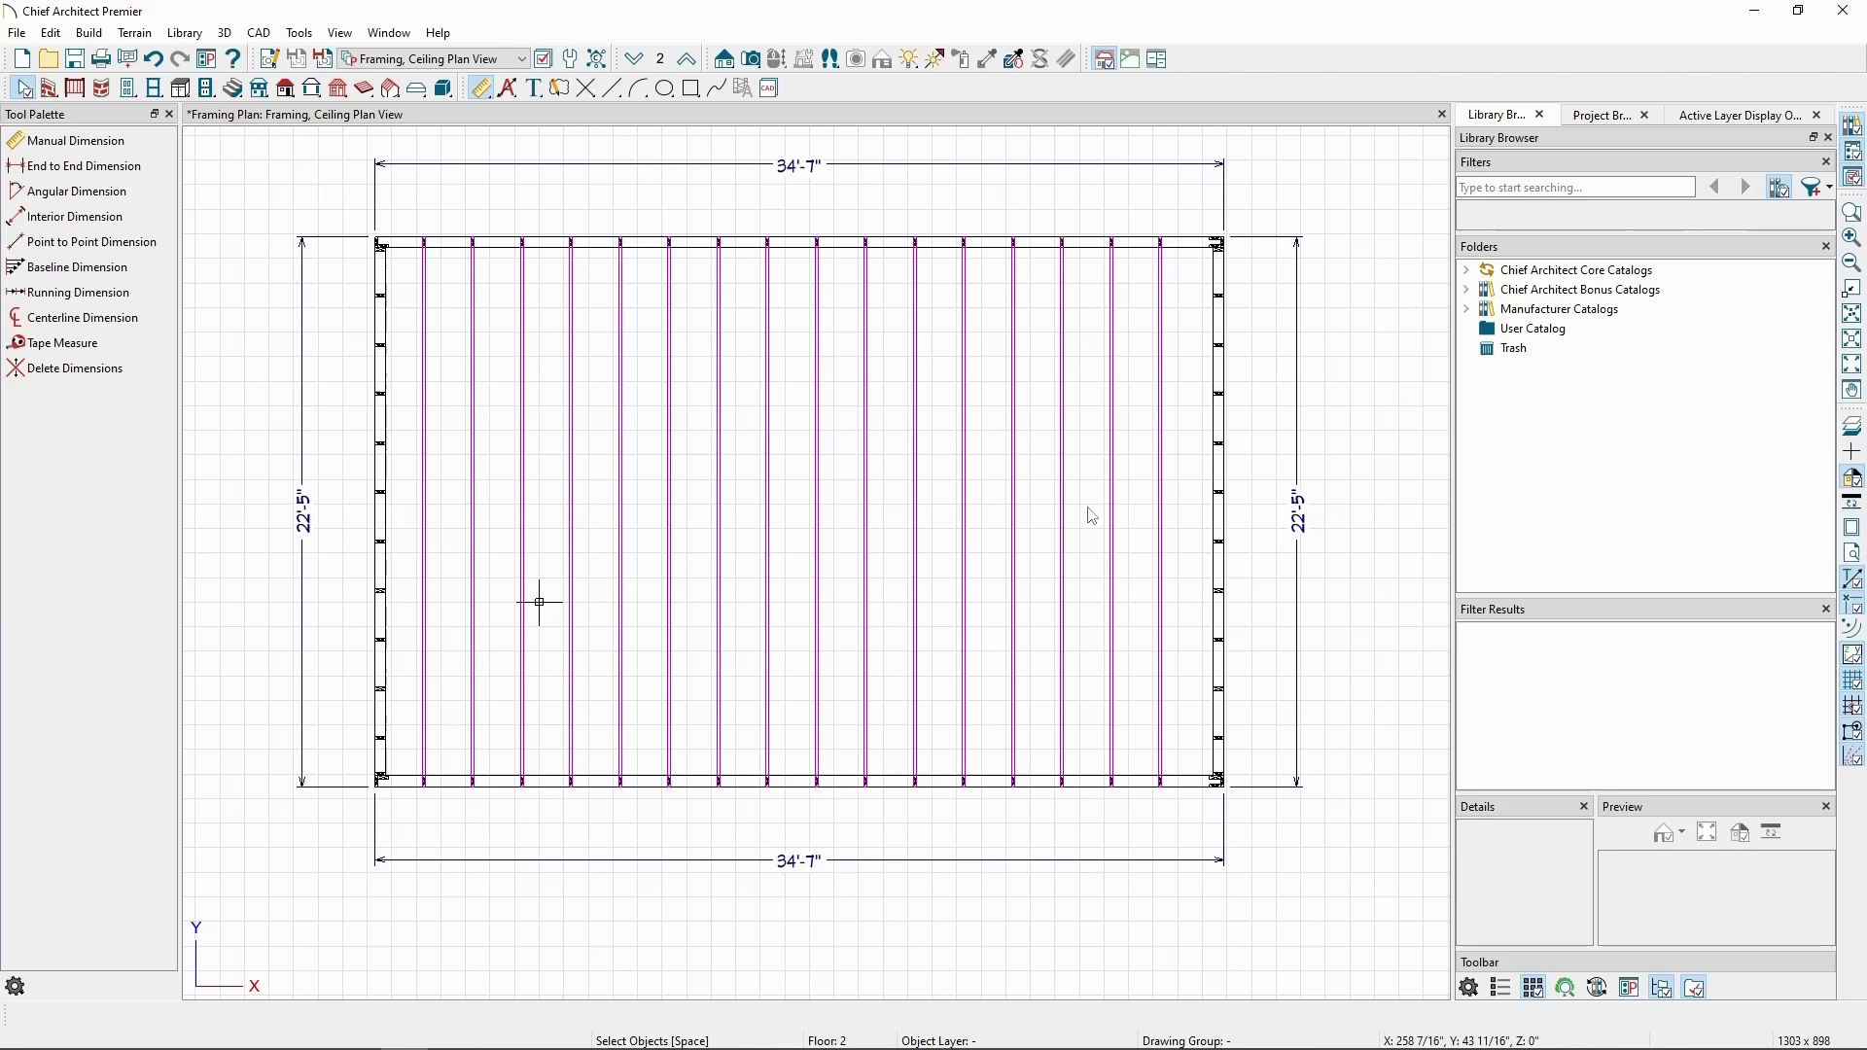
pyautogui.click(1738, 117)
pyautogui.moveTo(1821, 330); pyautogui.dragTo(1821, 496)
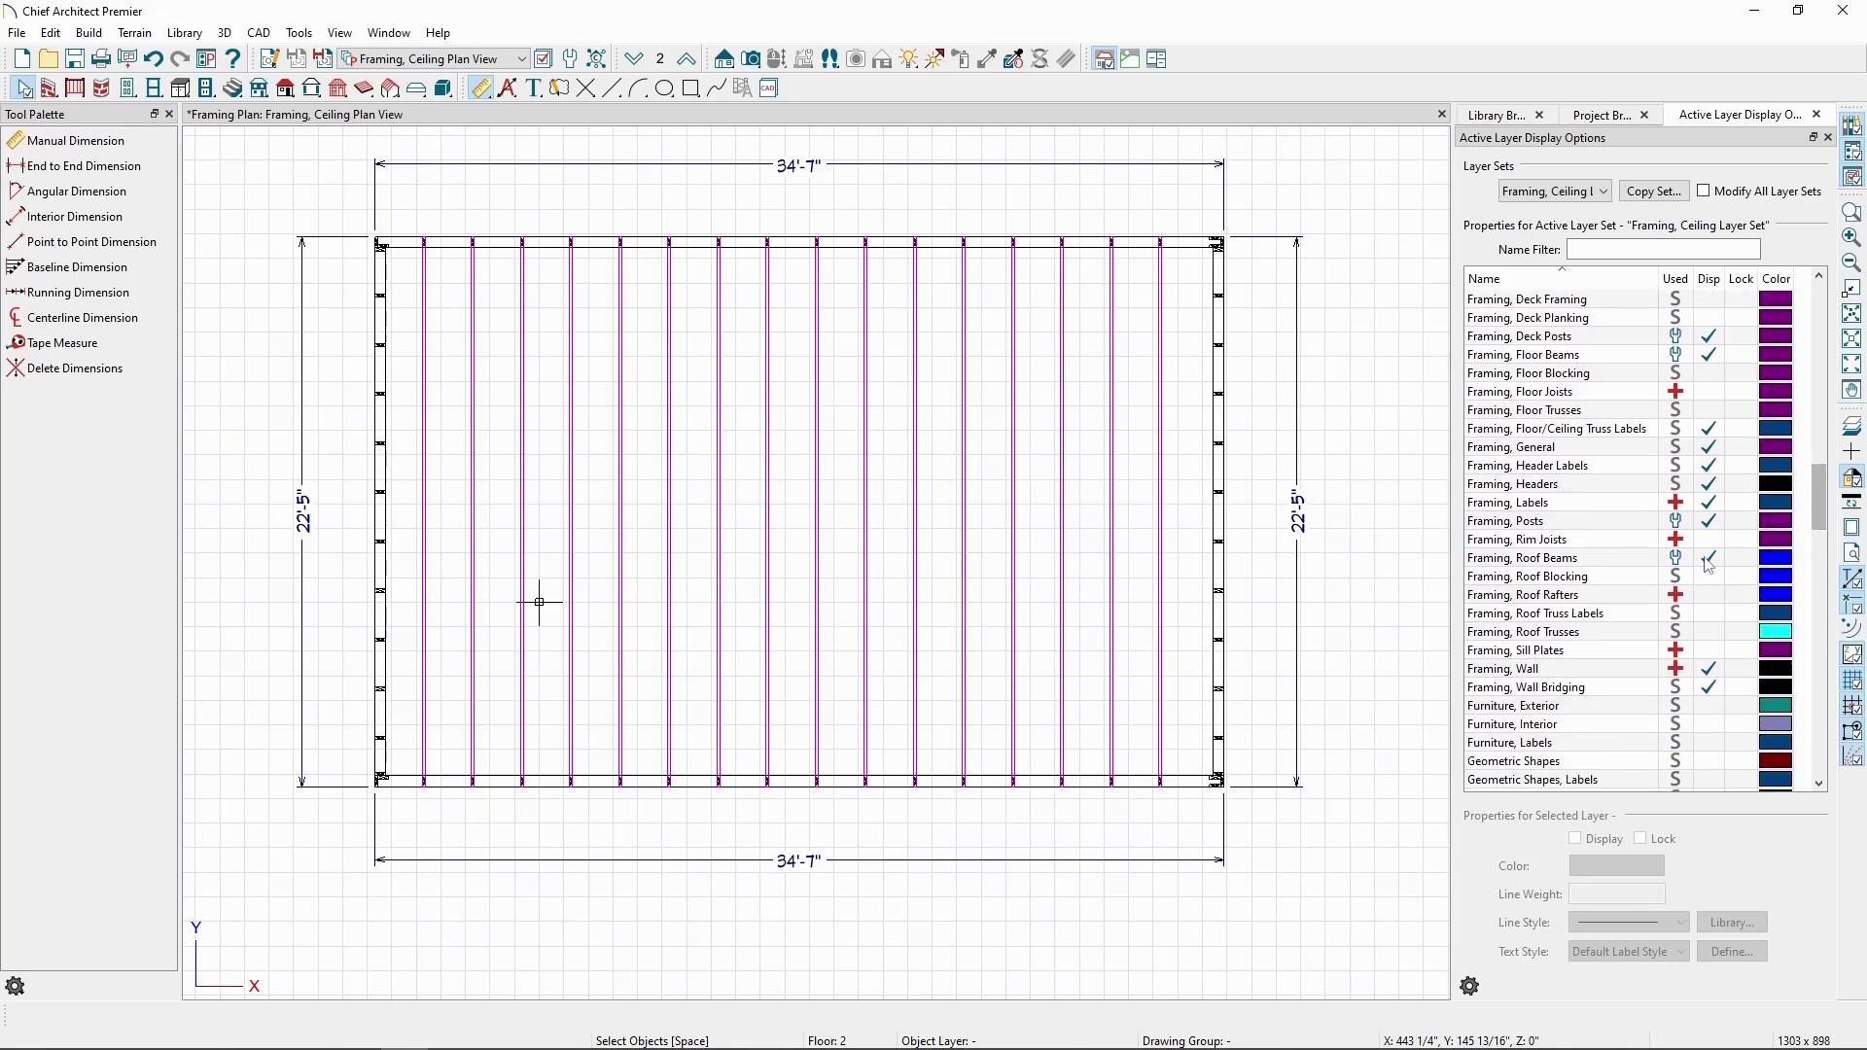
pyautogui.click(1708, 594)
pyautogui.click(1709, 594)
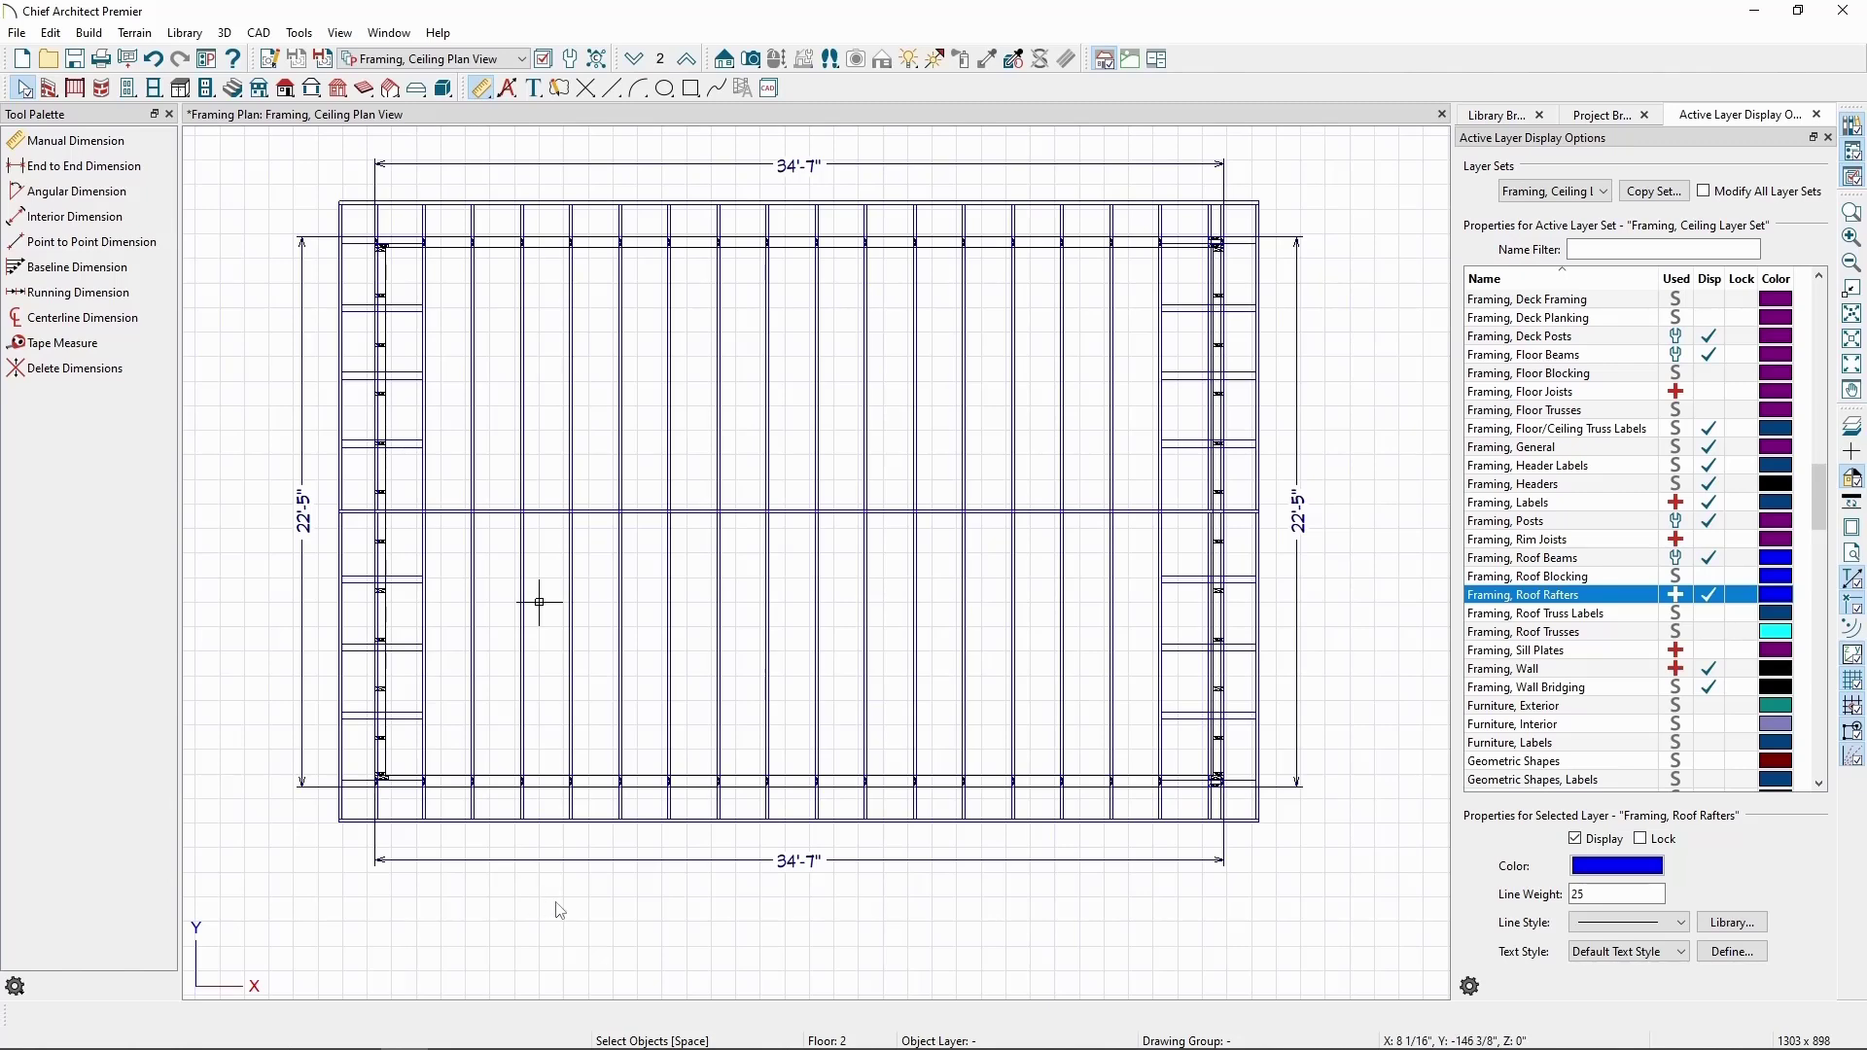
pyautogui.scroll(4, 560, 910)
pyautogui.moveTo(458, 833); pyautogui.dragTo(350, 829, button='middle')
pyautogui.scroll(-2, 516, 850)
pyautogui.moveTo(517, 849); pyautogui.dragTo(544, 934, button='middle')
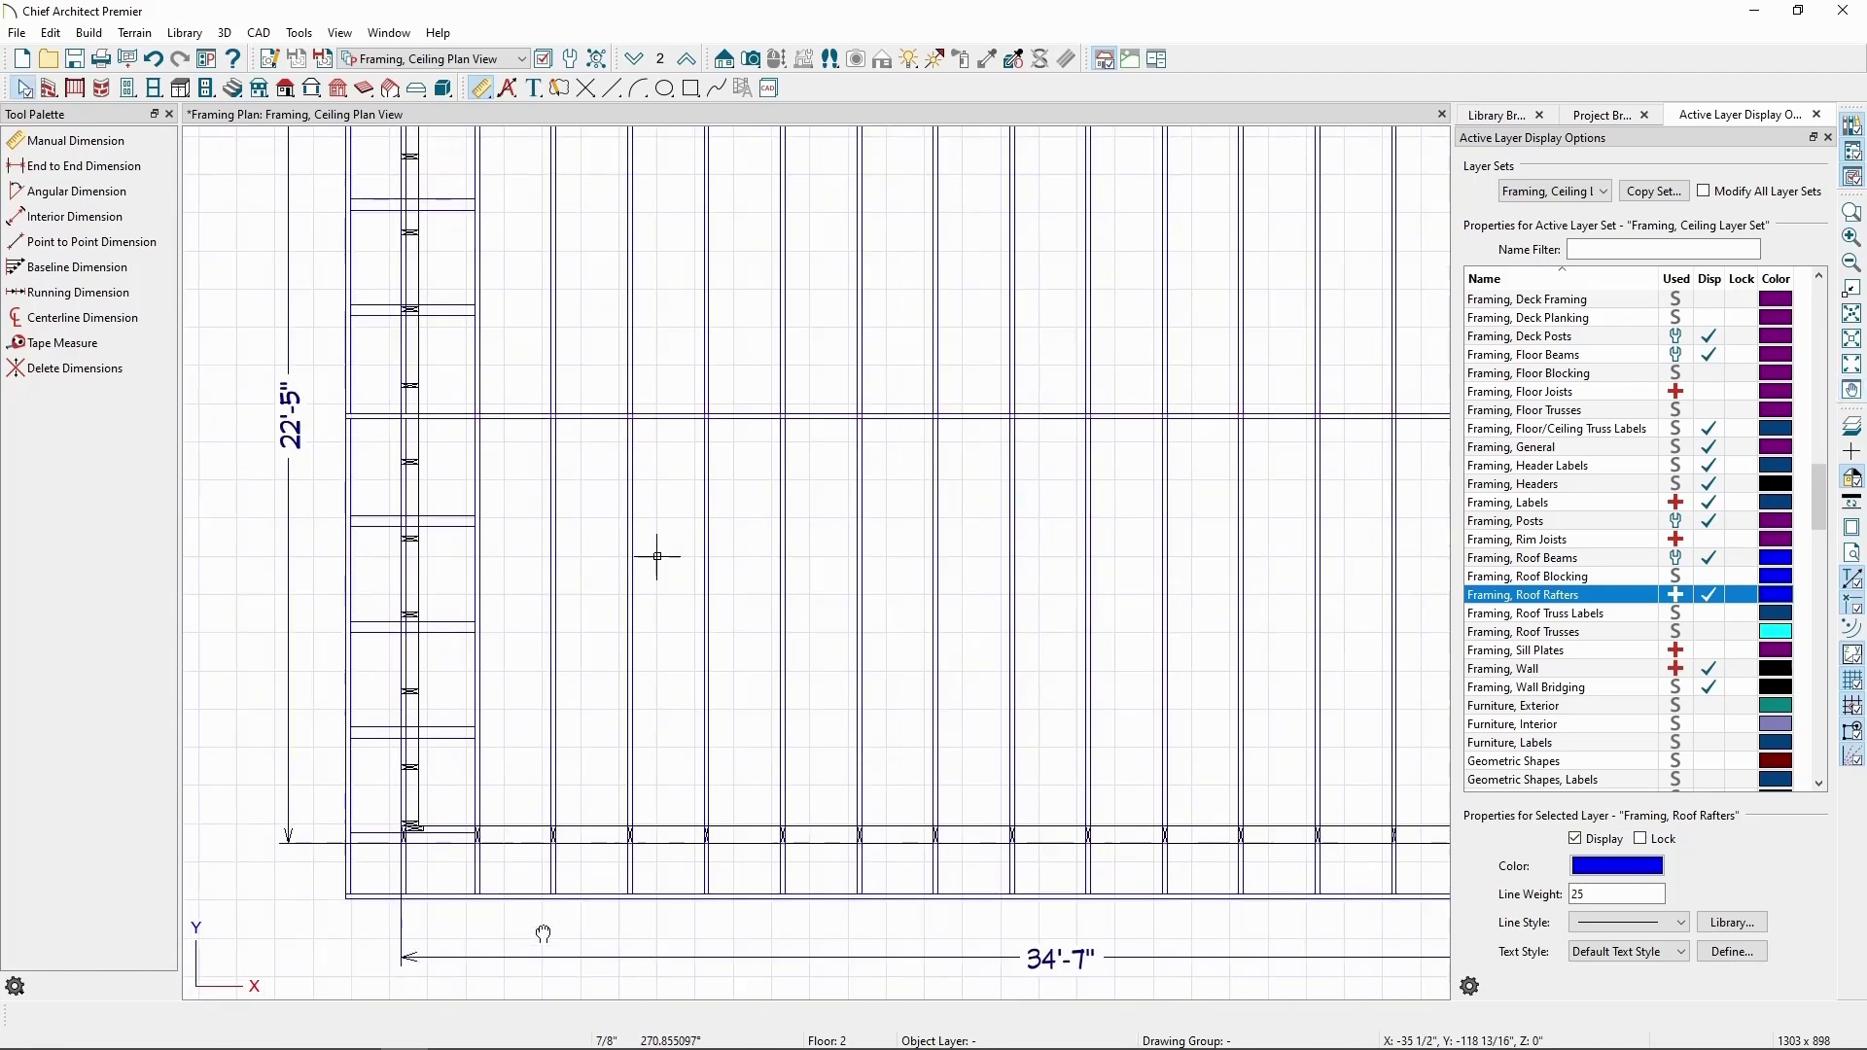
pyautogui.scroll(-3, 544, 933)
pyautogui.moveTo(633, 779)
pyautogui.mouseDown(button='middle')
pyautogui.moveTo(551, 797)
pyautogui.moveTo(627, 759)
pyautogui.mouseUp(button='middle')
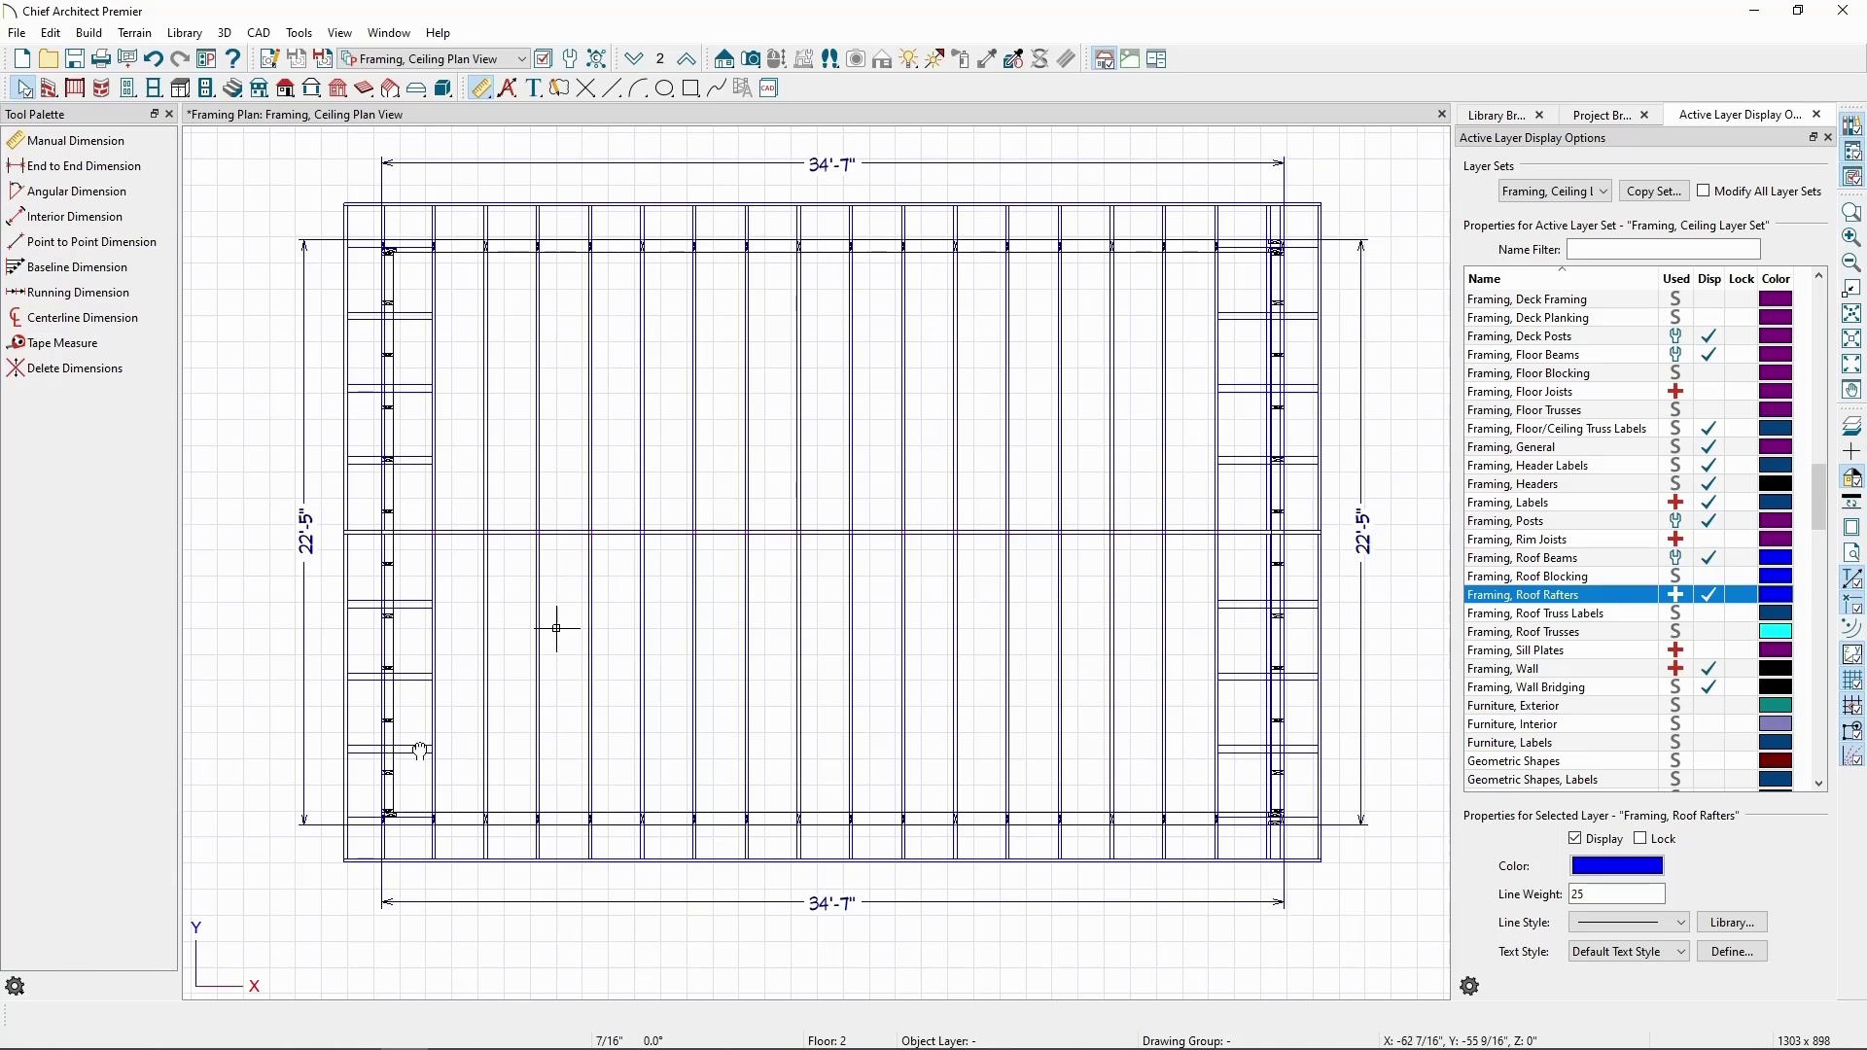
pyautogui.moveTo(450, 454); pyautogui.dragTo(475, 417, button='middle')
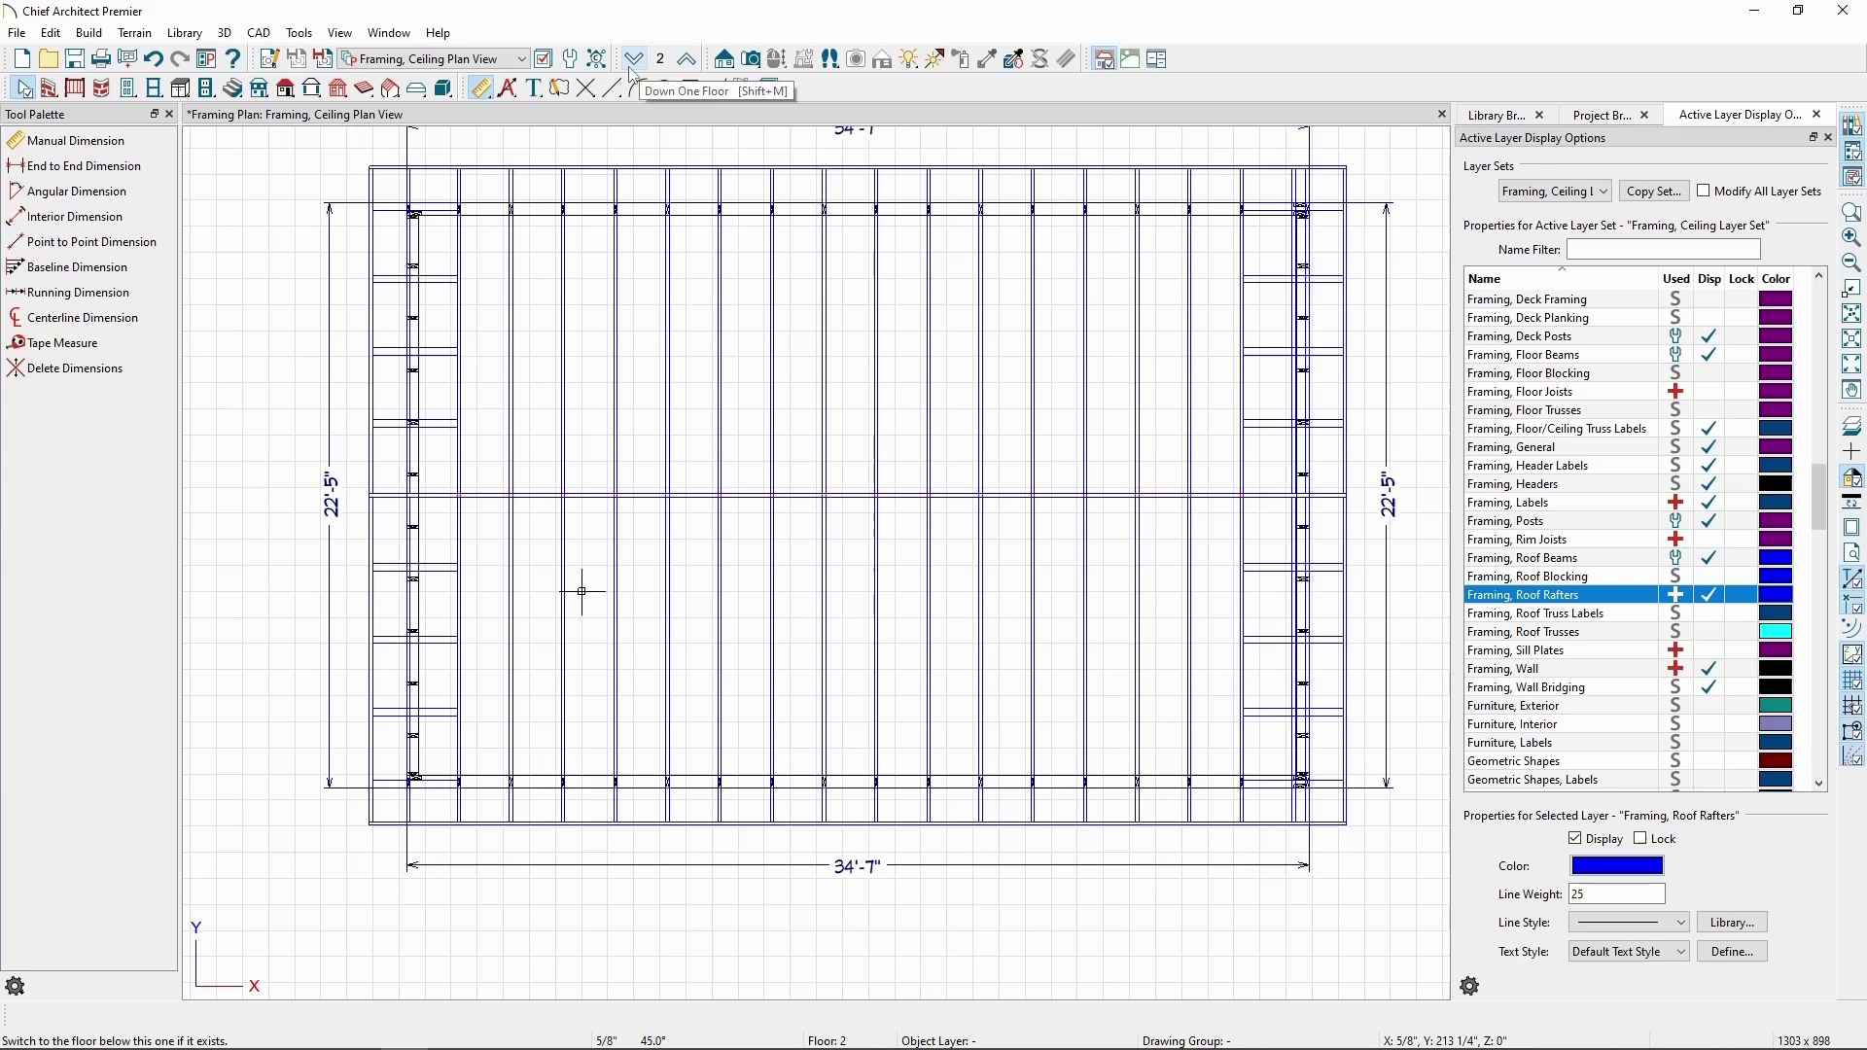
# Uncheck automatic rebuild for Floors, Ceilings, Walls and Roofs in Build Framing and apply.
pyautogui.click(88, 32)
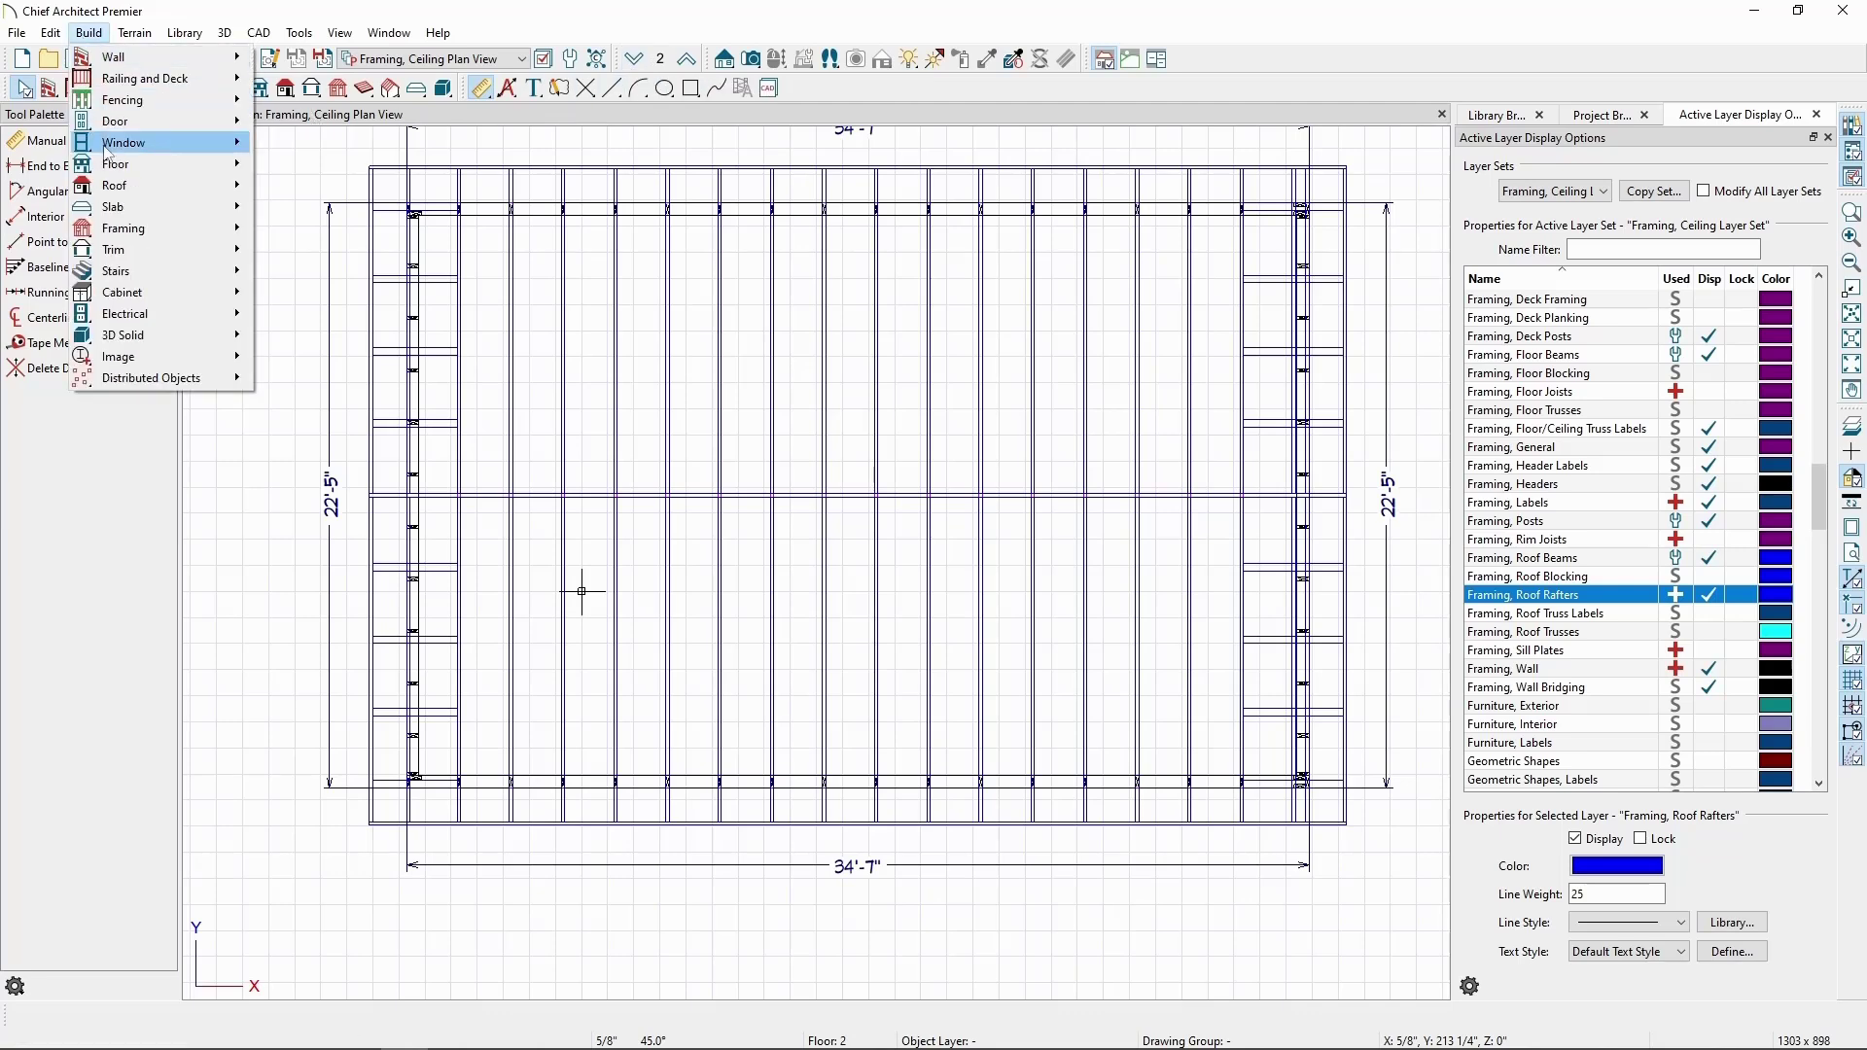
pyautogui.moveTo(126, 227)
pyautogui.click(297, 231)
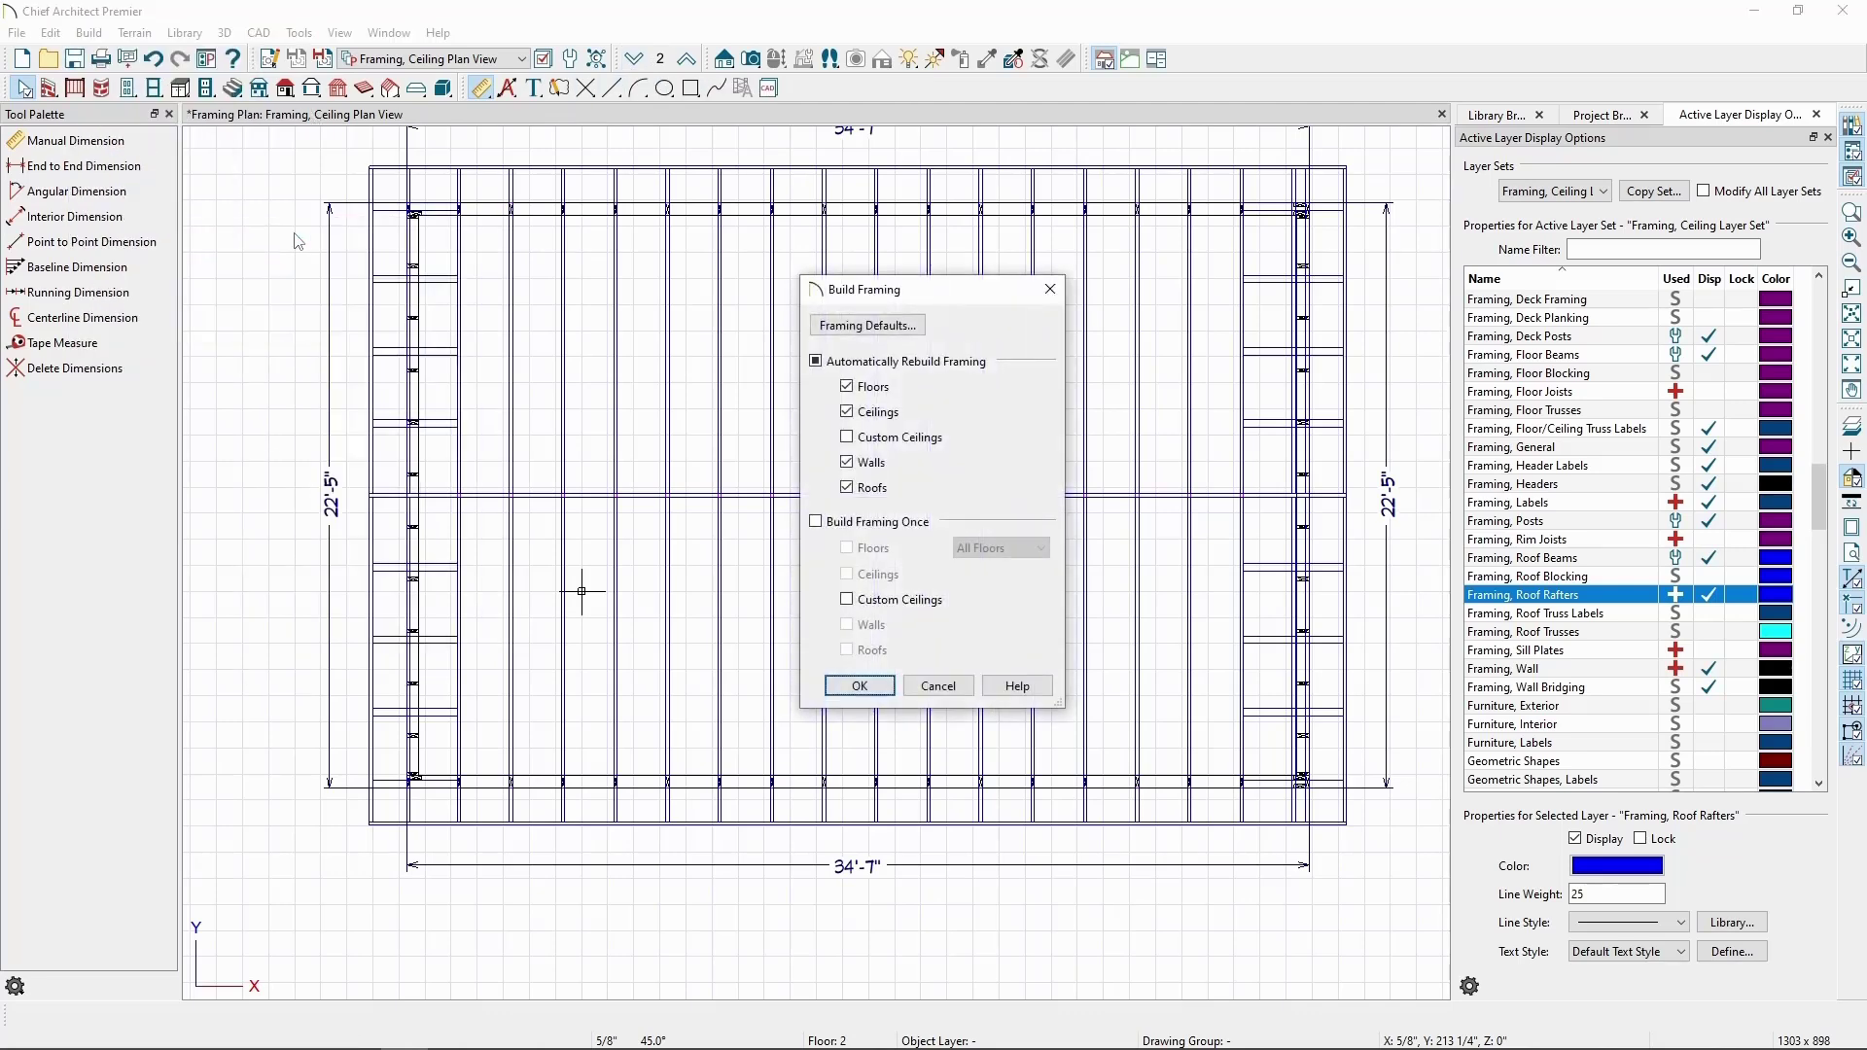
pyautogui.click(847, 387)
pyautogui.click(847, 414)
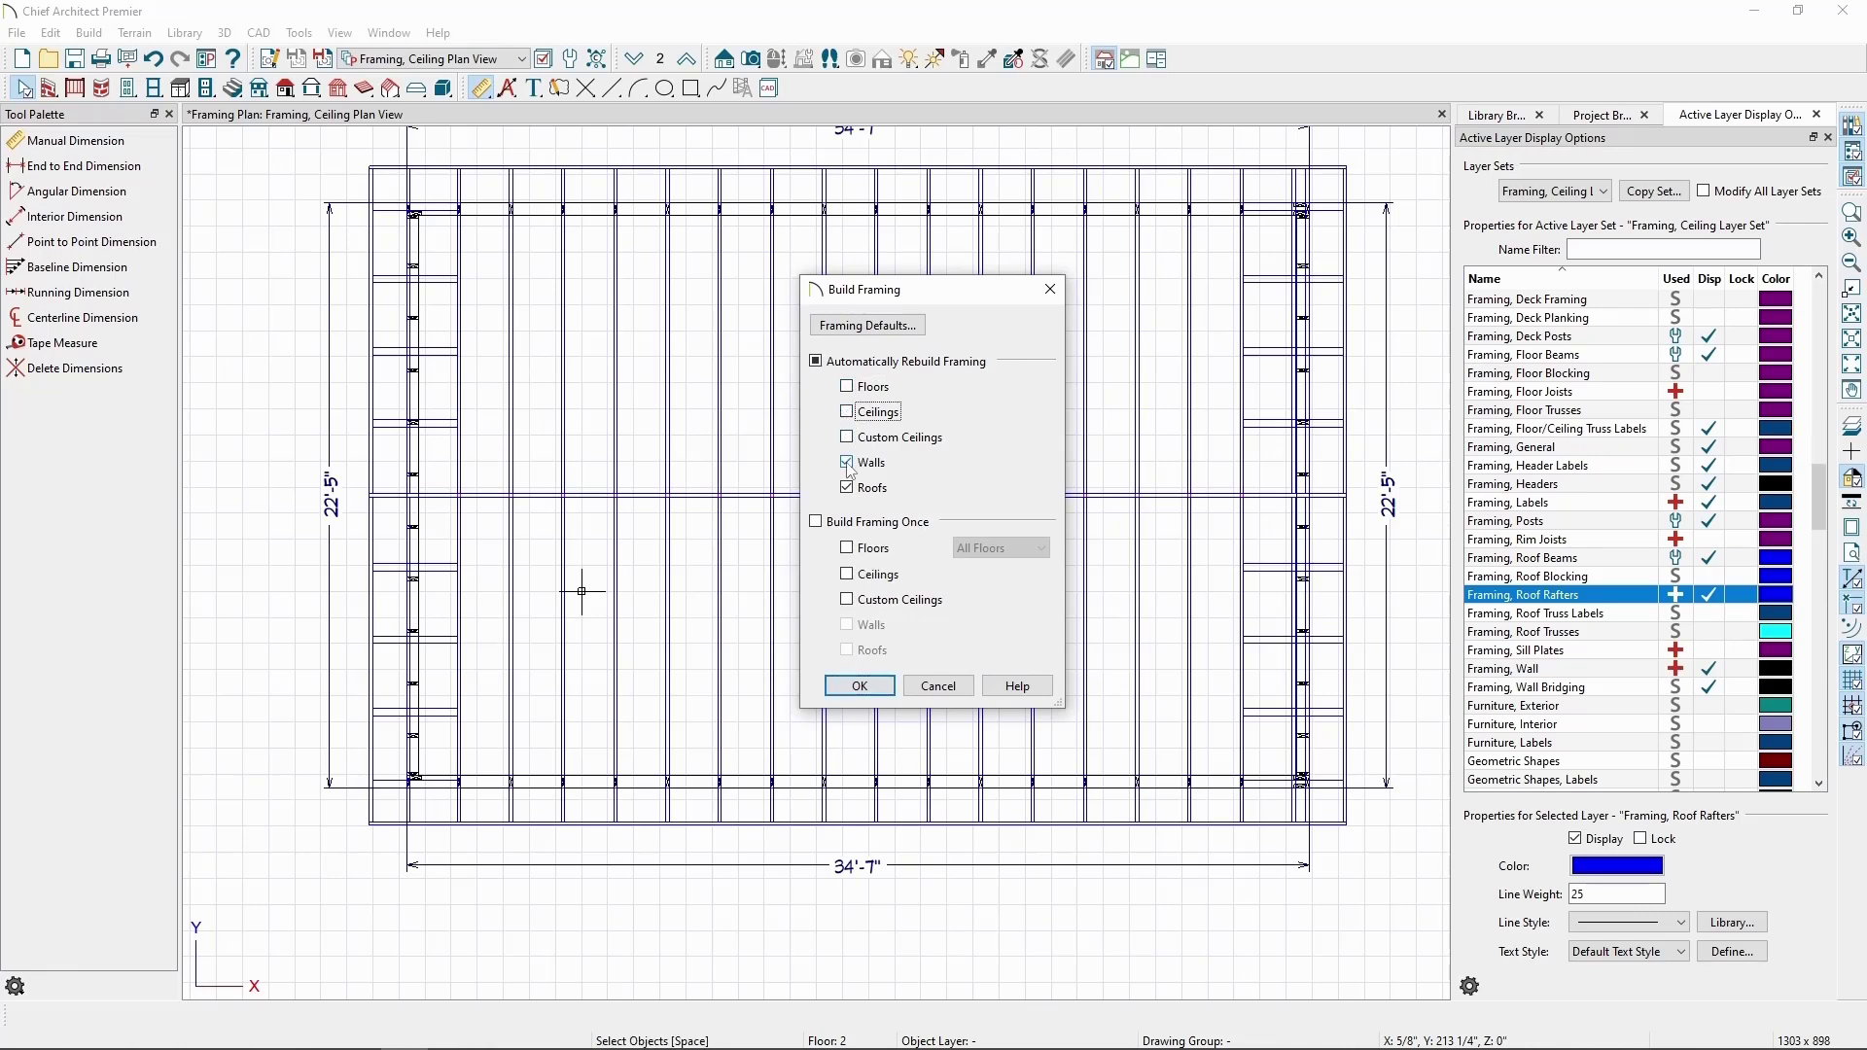
pyautogui.click(847, 463)
pyautogui.click(847, 488)
pyautogui.click(860, 685)
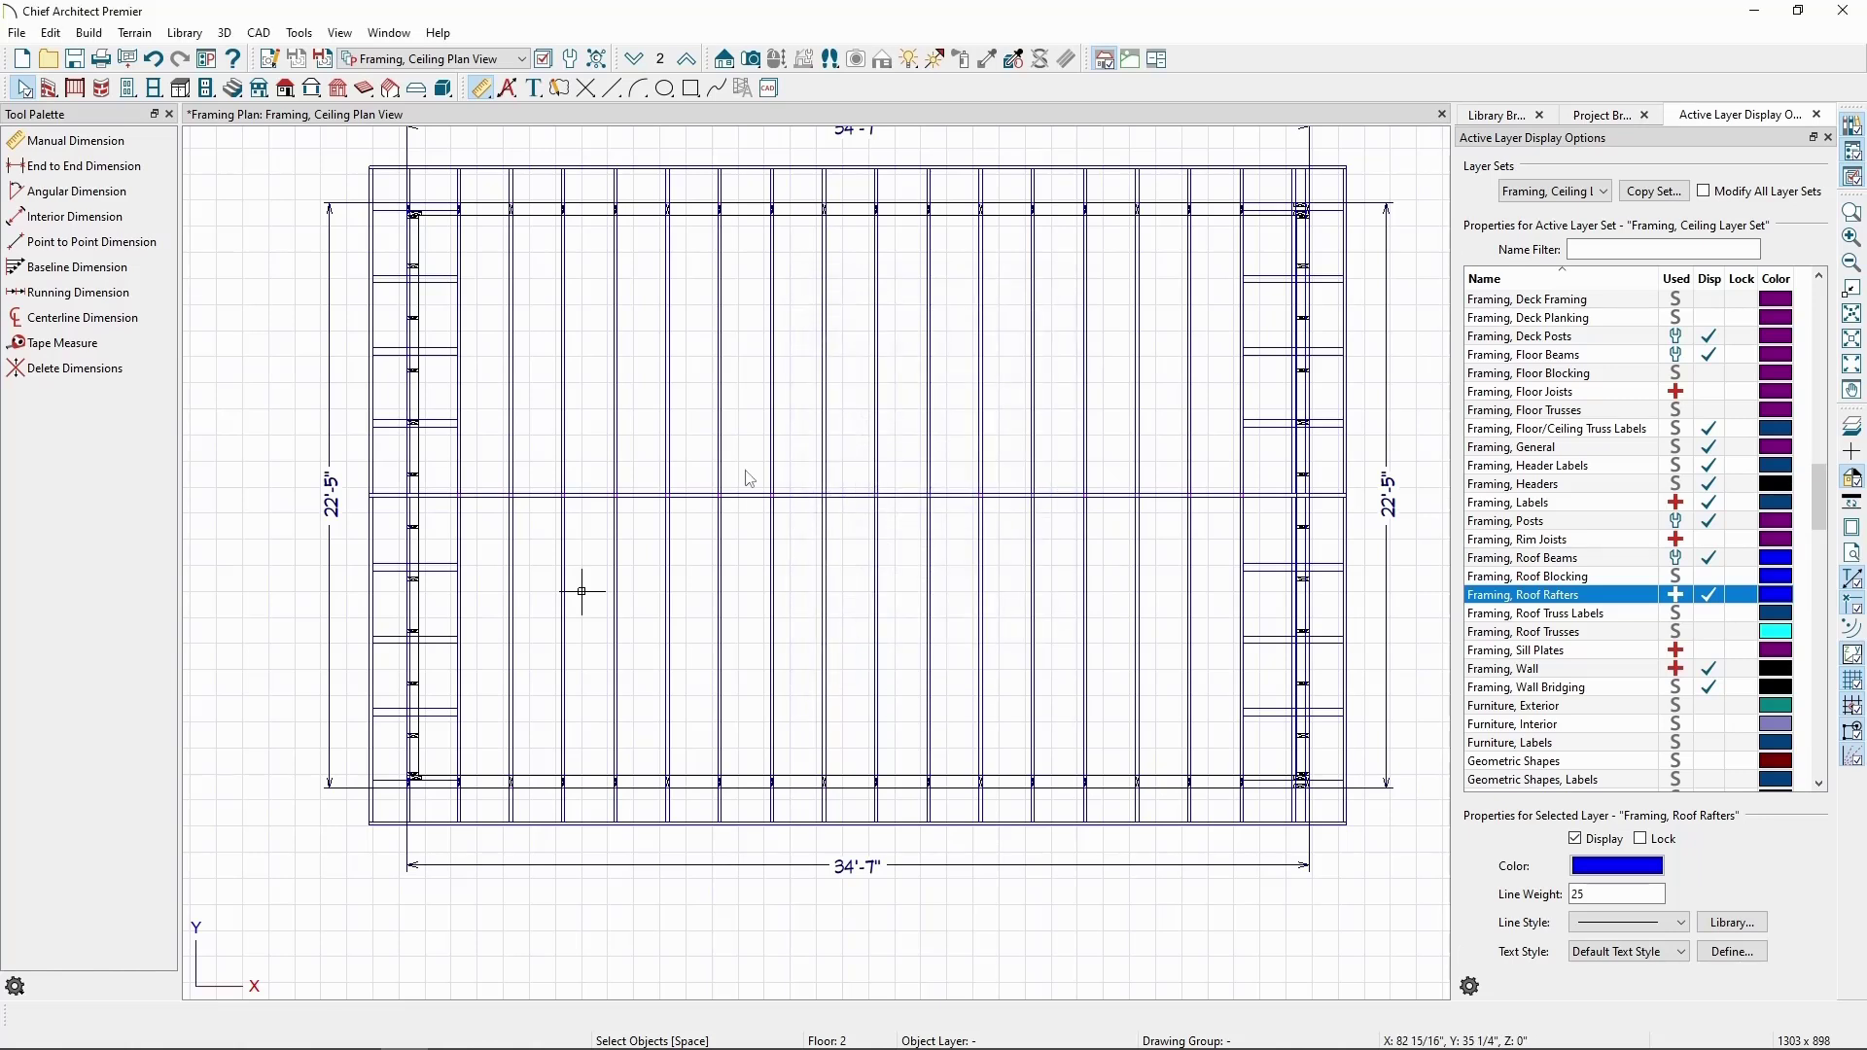
# Go down to Floor 1 and select the FR framing reference marker.
pyautogui.click(638, 63)
pyautogui.scroll(2, 403, 783)
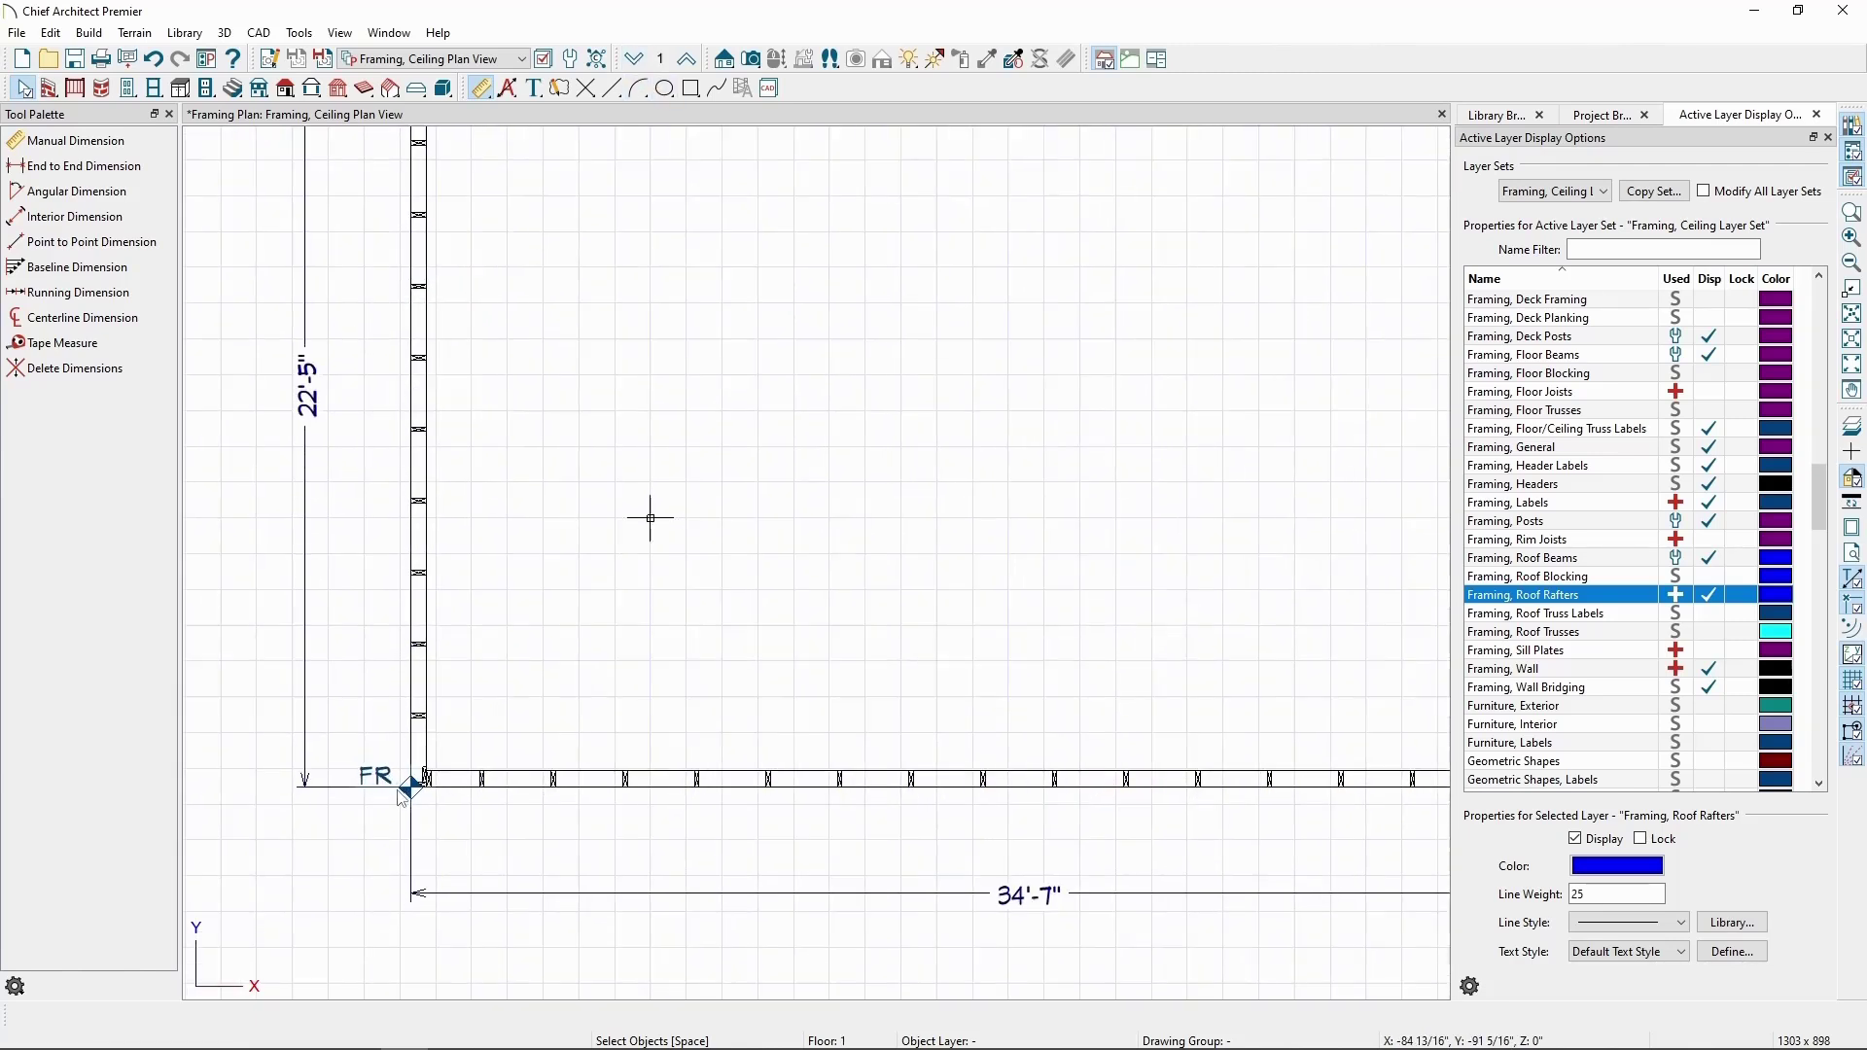
pyautogui.scroll(2, 404, 793)
pyautogui.click(420, 790)
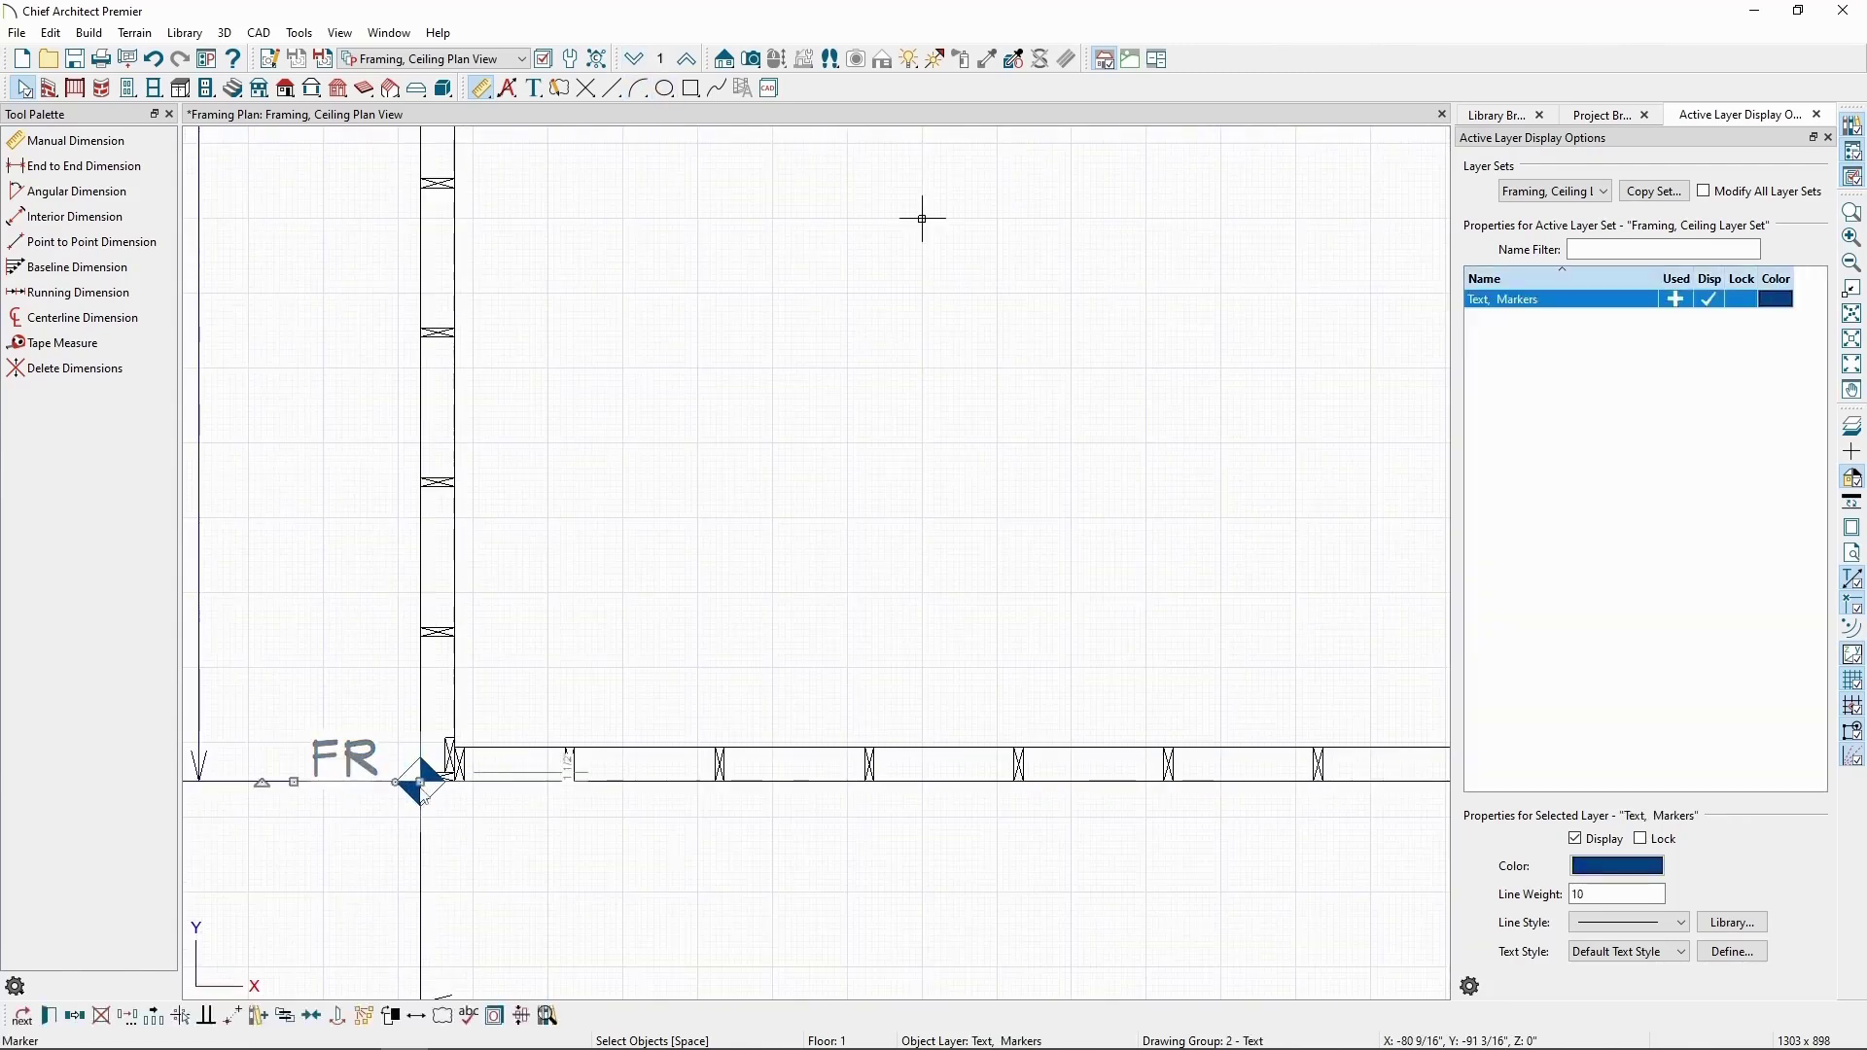
# Move the FR marker 1 1/2" to the right with an X delta of 1.5 via Transform/Replicate.
pyautogui.click(127, 1017)
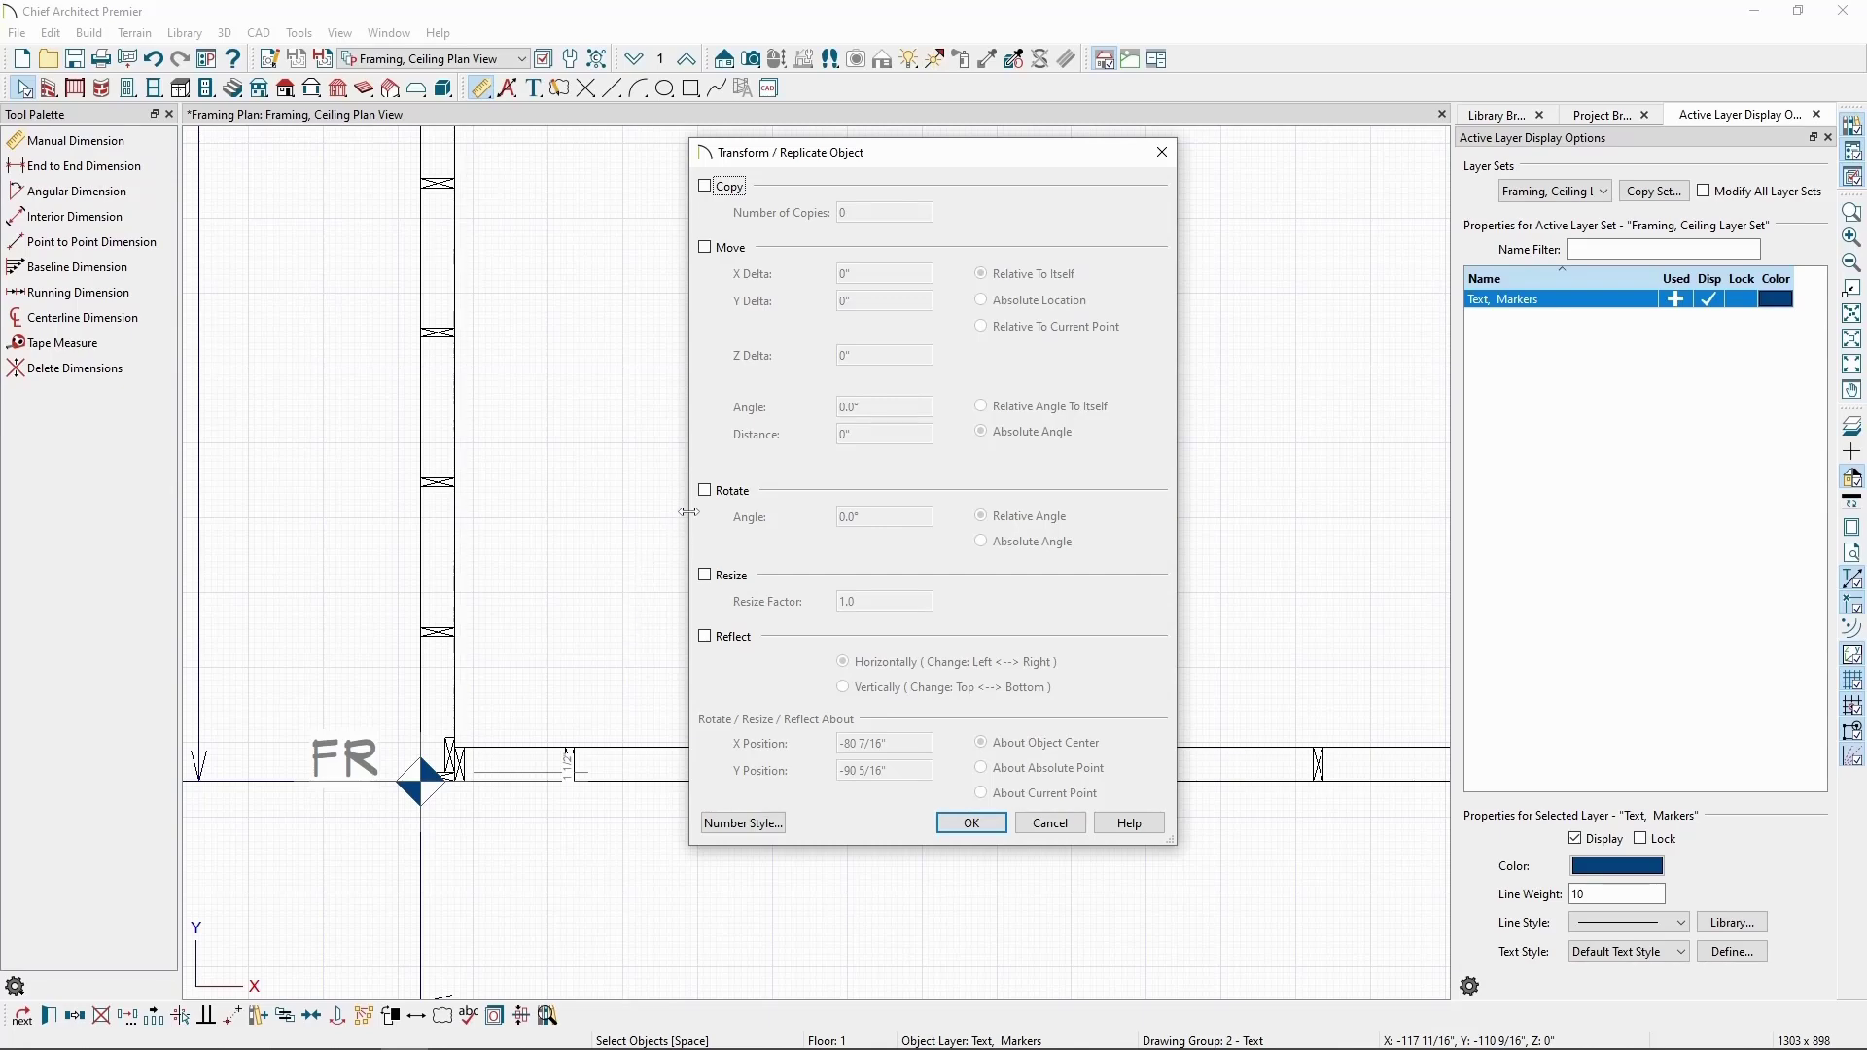
pyautogui.click(706, 248)
pyautogui.press('Tab')
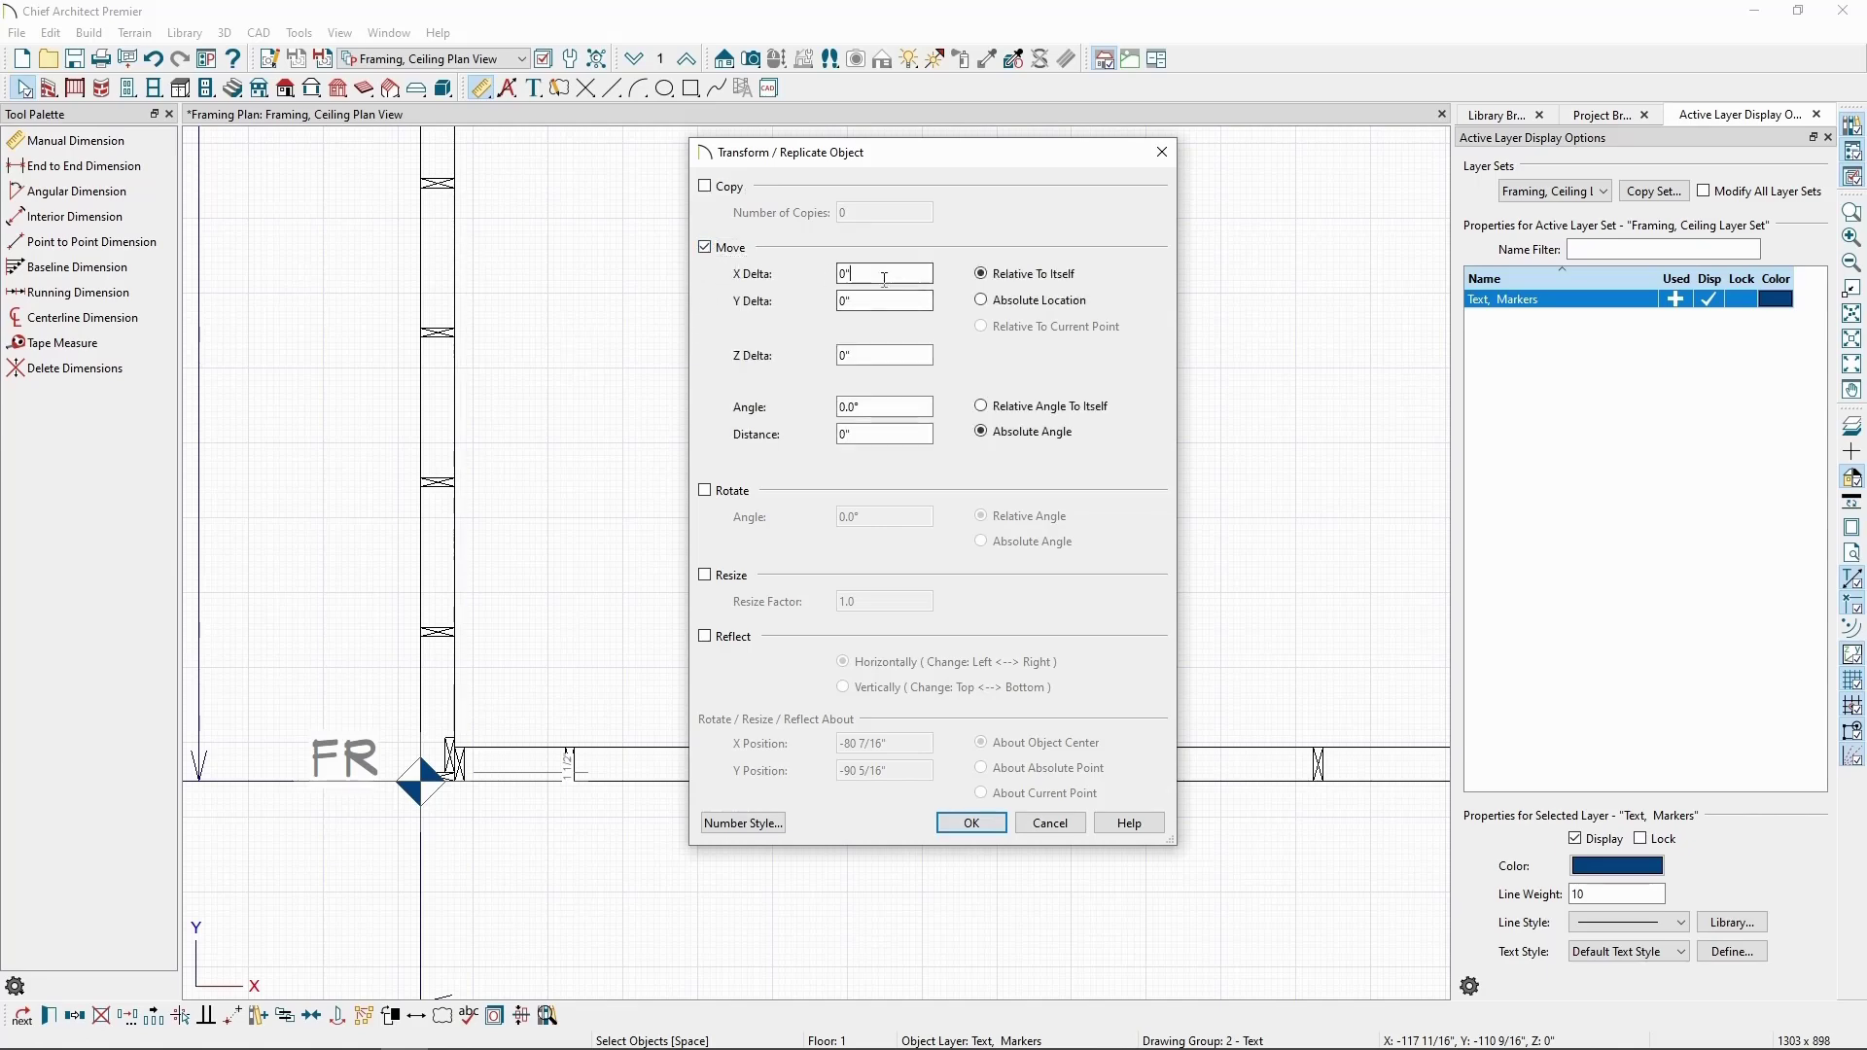
pyautogui.write('1 1/2')
pyautogui.press('Tab')
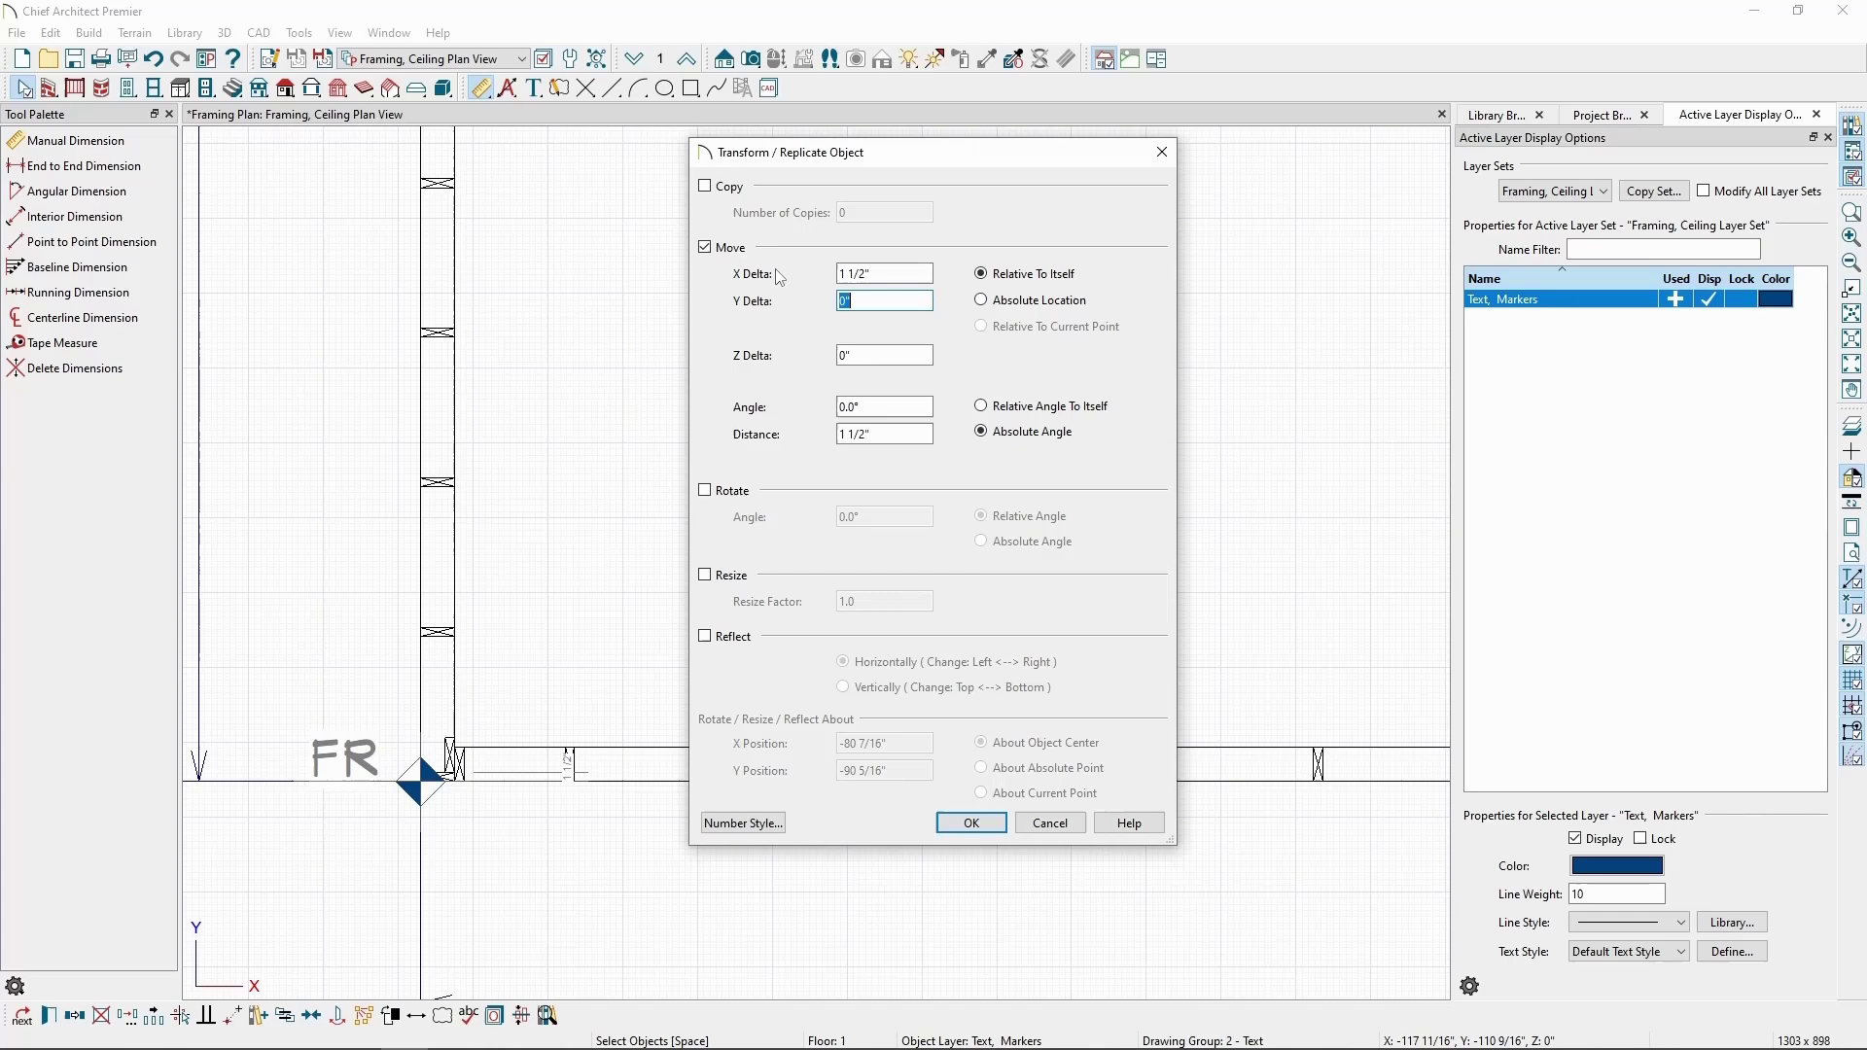
pyautogui.click(968, 823)
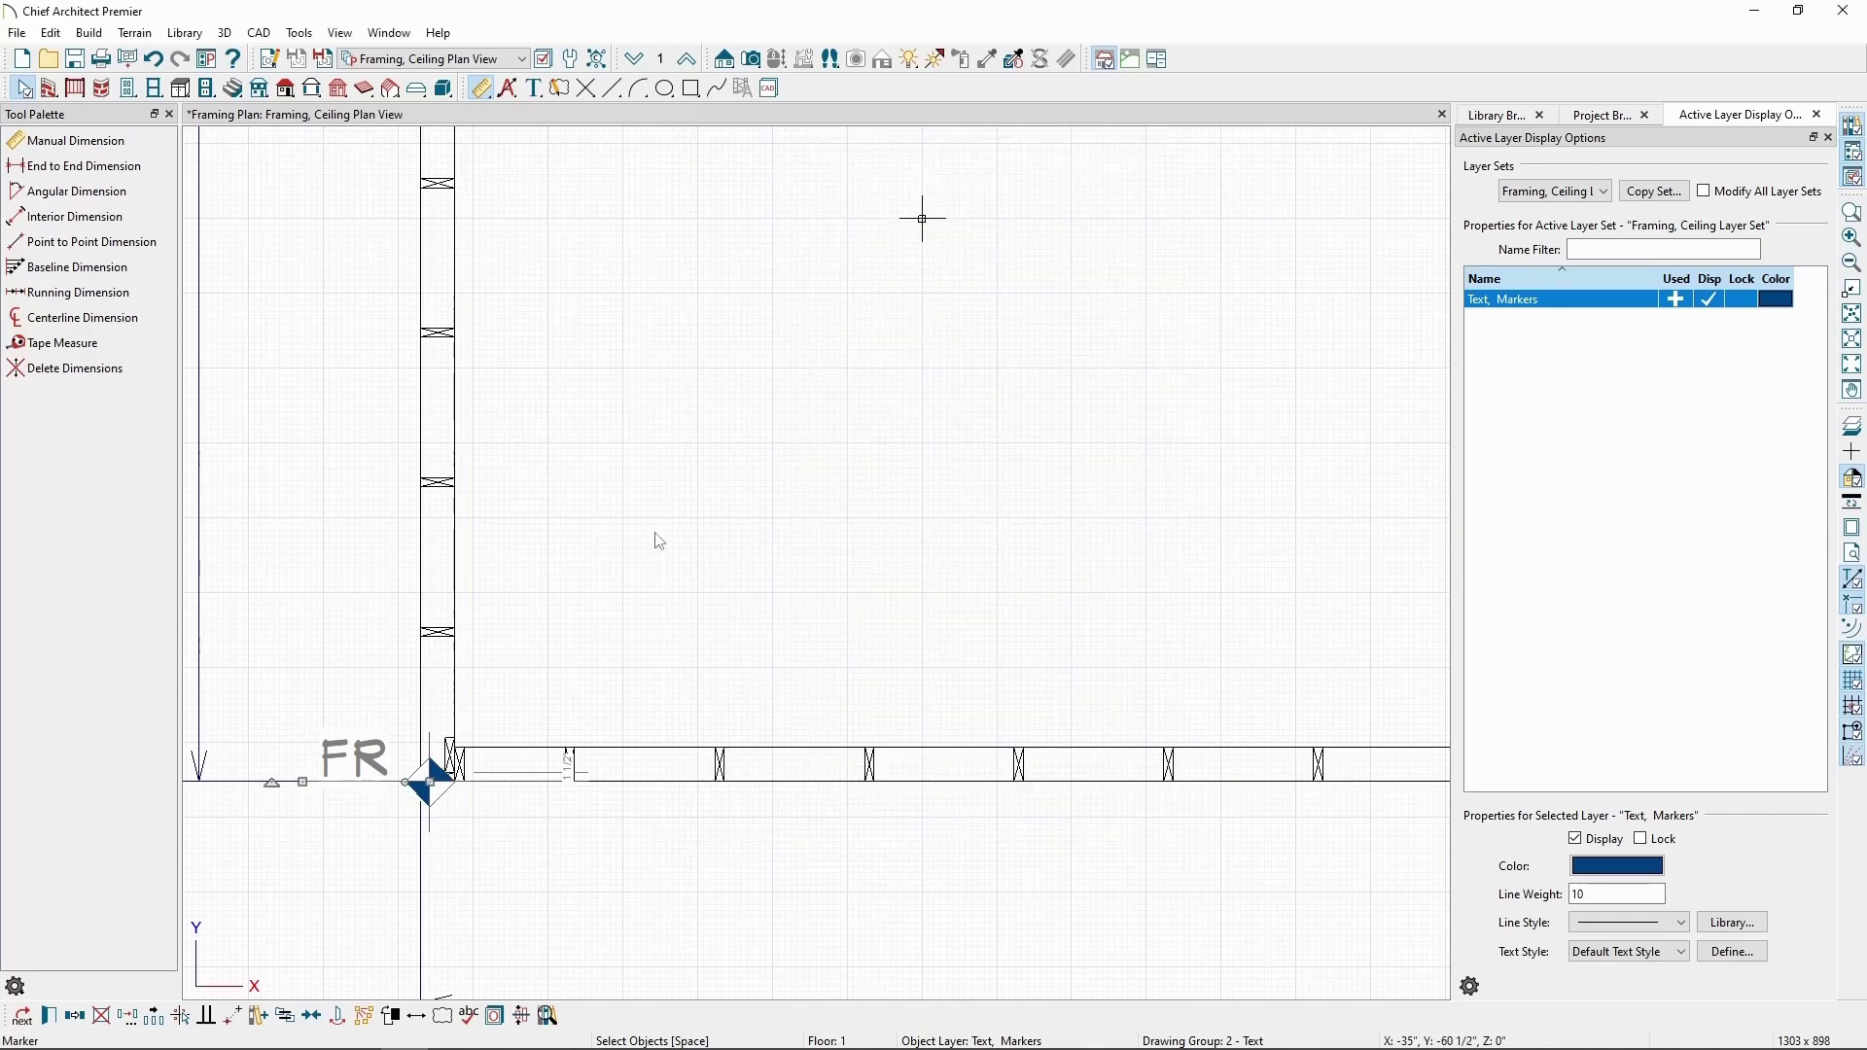
pyautogui.click(88, 34)
# Build the ceiling framing once from the Build Framing settings.
pyautogui.moveTo(126, 222)
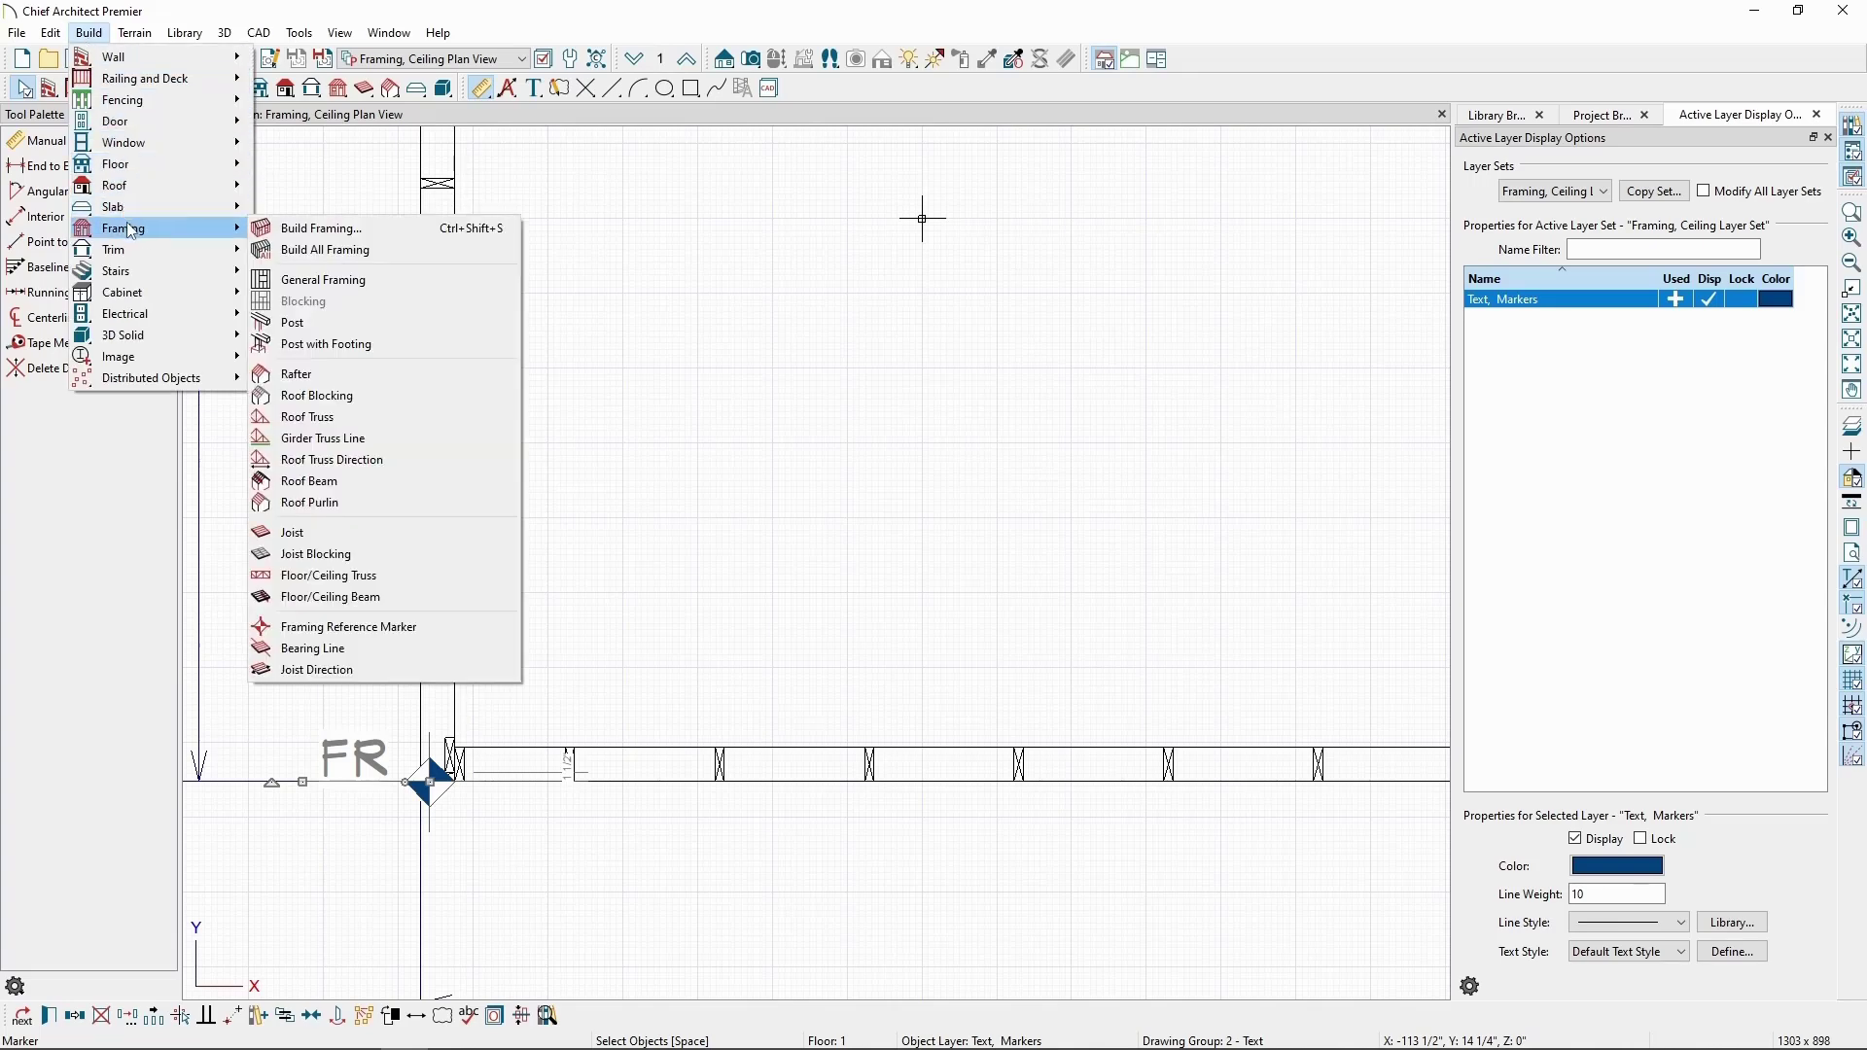
pyautogui.click(282, 230)
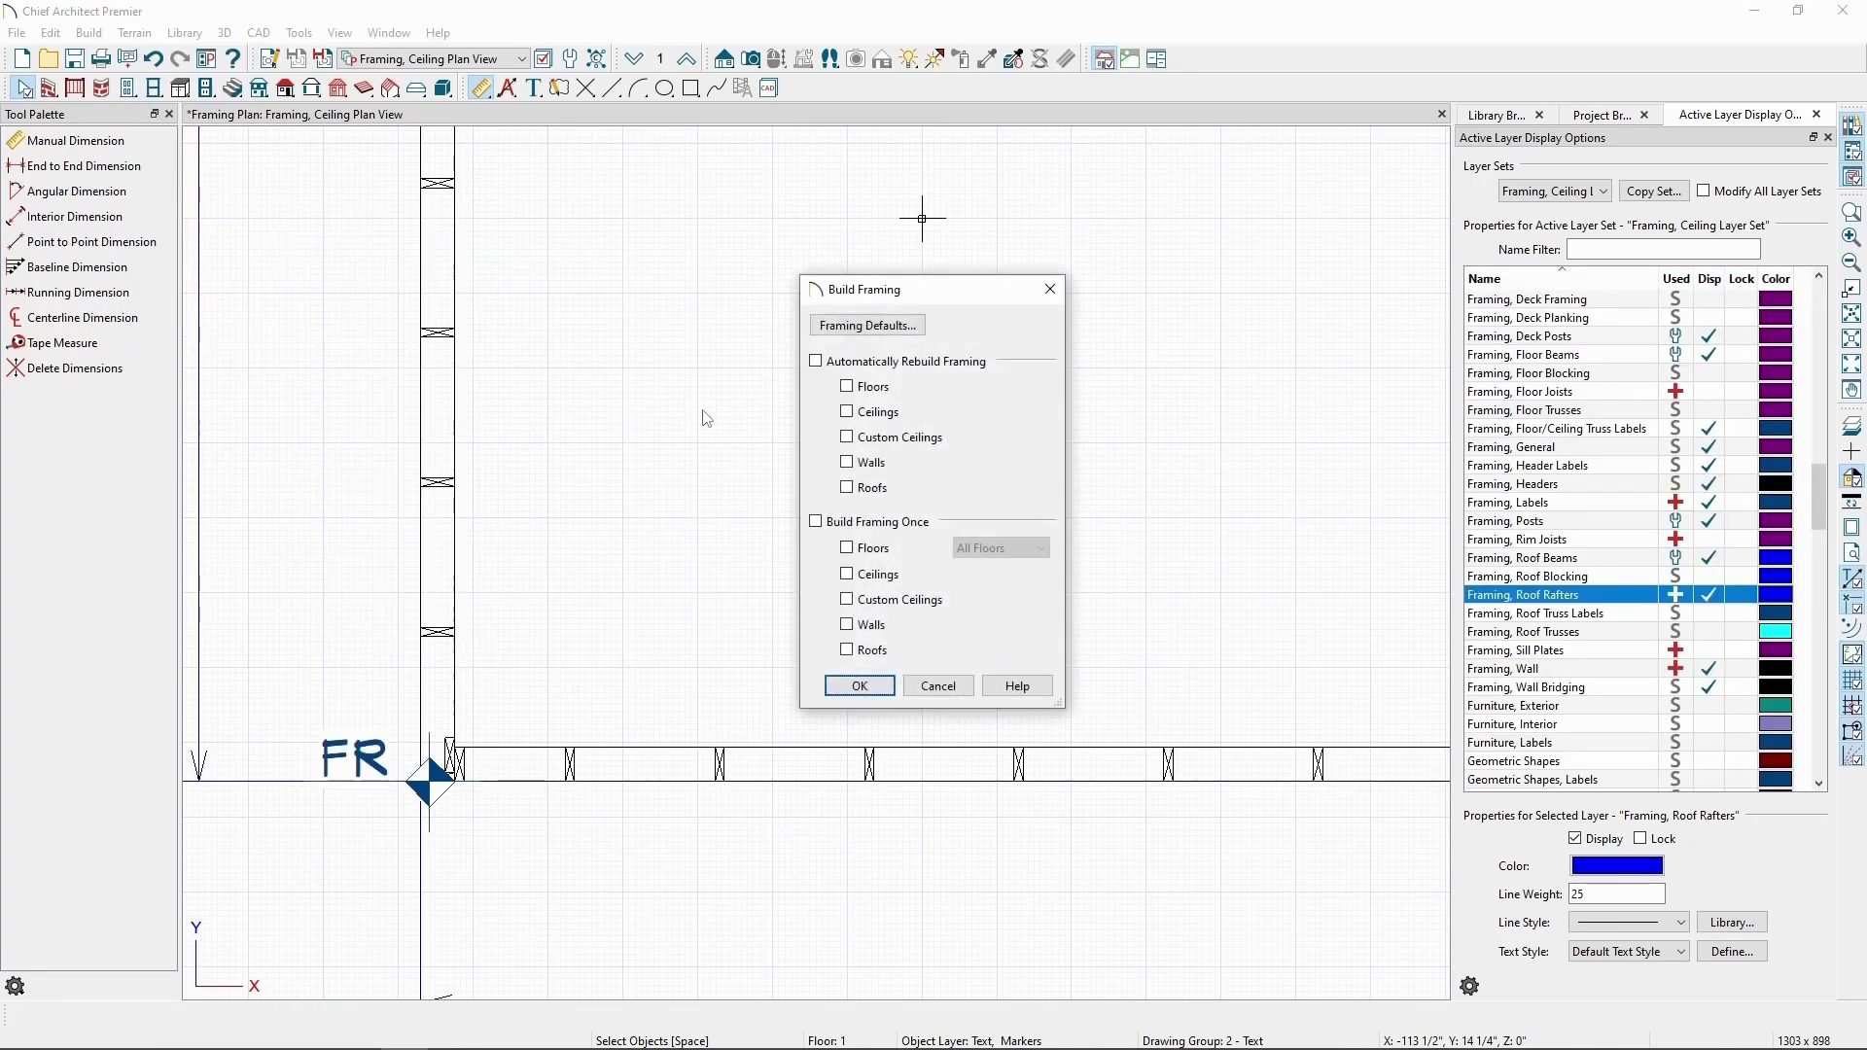
pyautogui.click(846, 574)
pyautogui.click(860, 686)
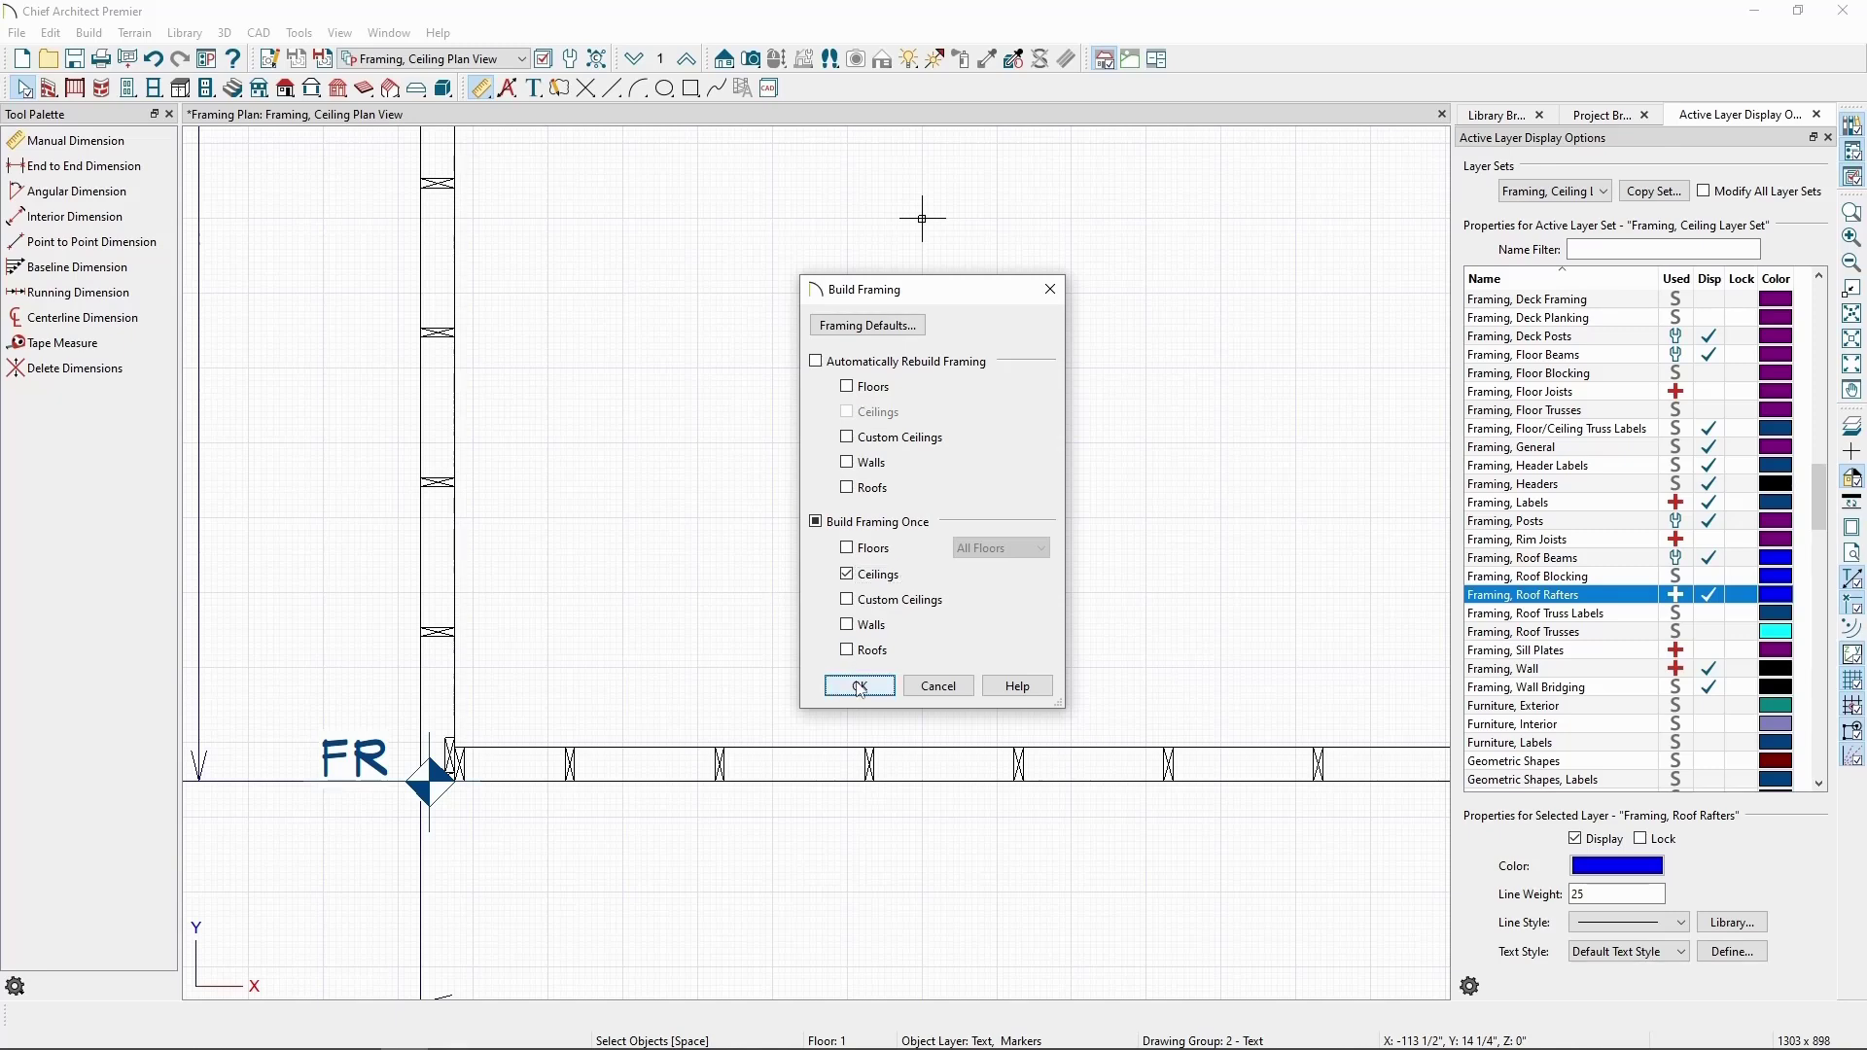
# Go up to Floor 2 and zoom out to show the ceiling joists beside the roof rafters.
pyautogui.click(687, 60)
pyautogui.moveTo(680, 681); pyautogui.dragTo(732, 720, button='middle')
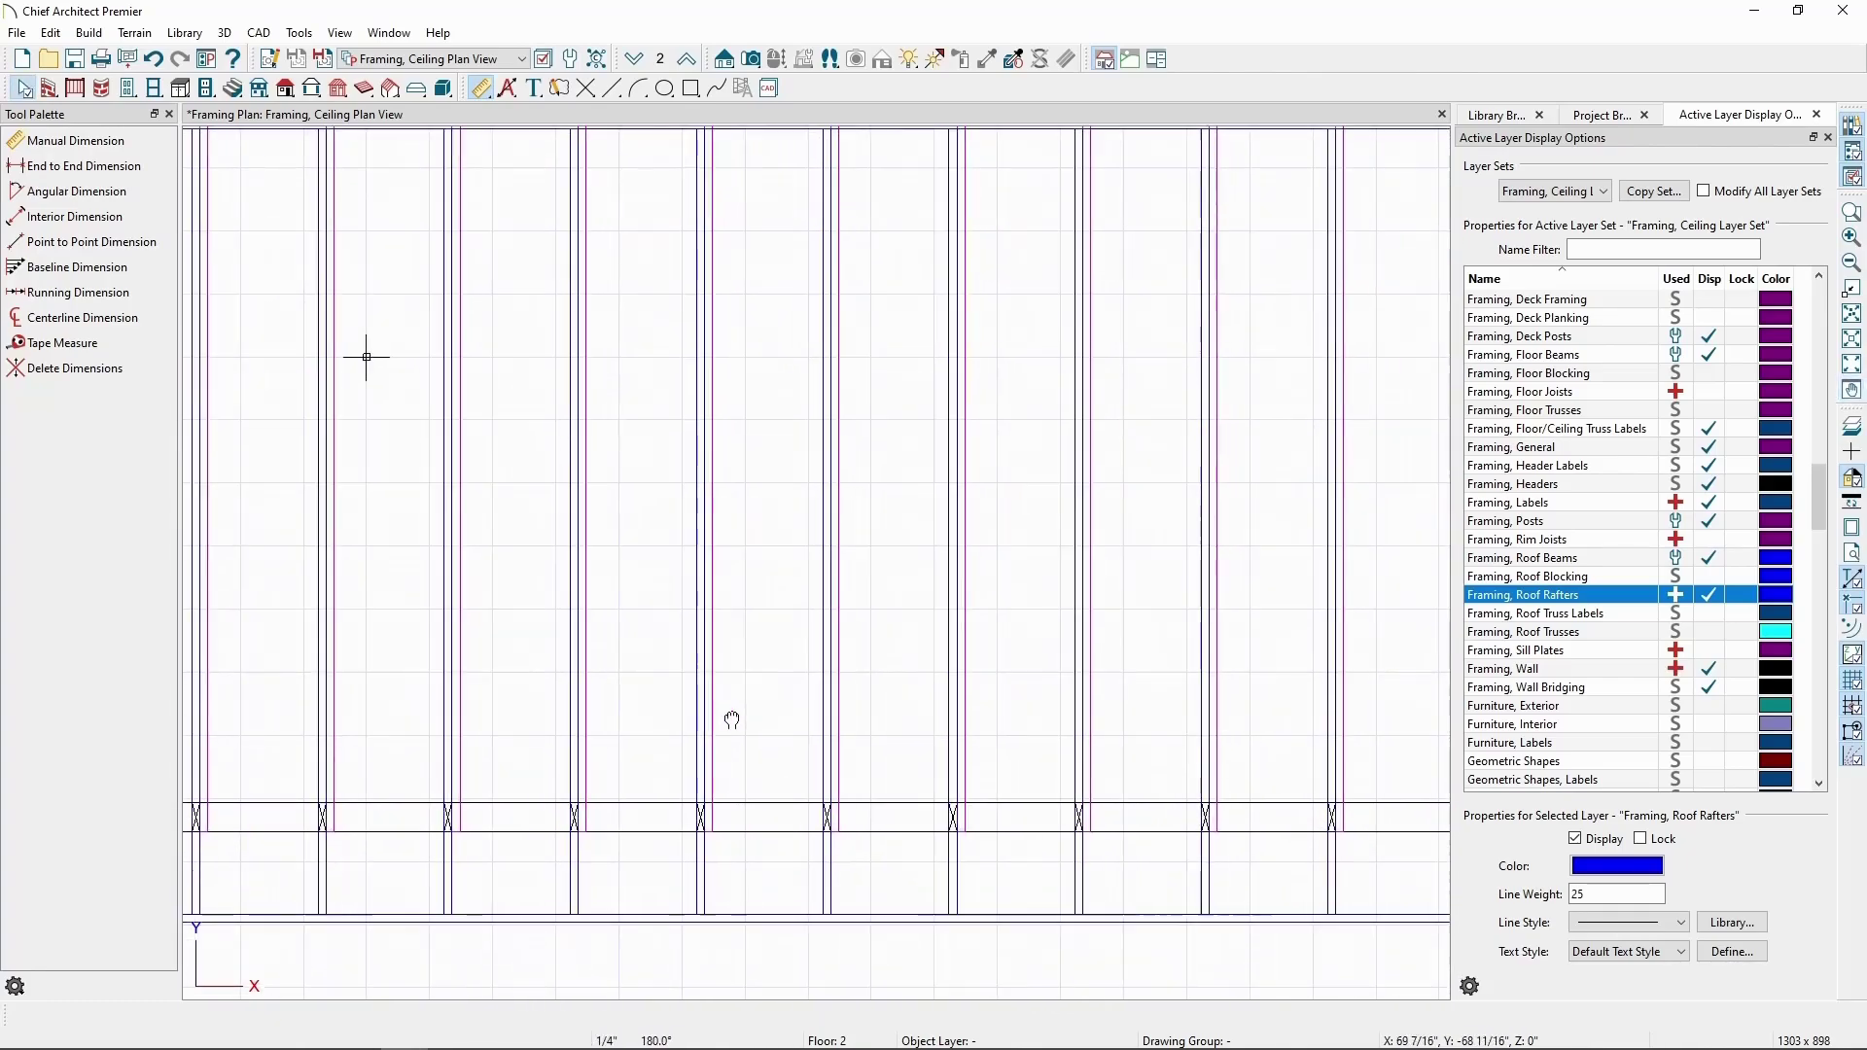
pyautogui.scroll(-5, 732, 719)
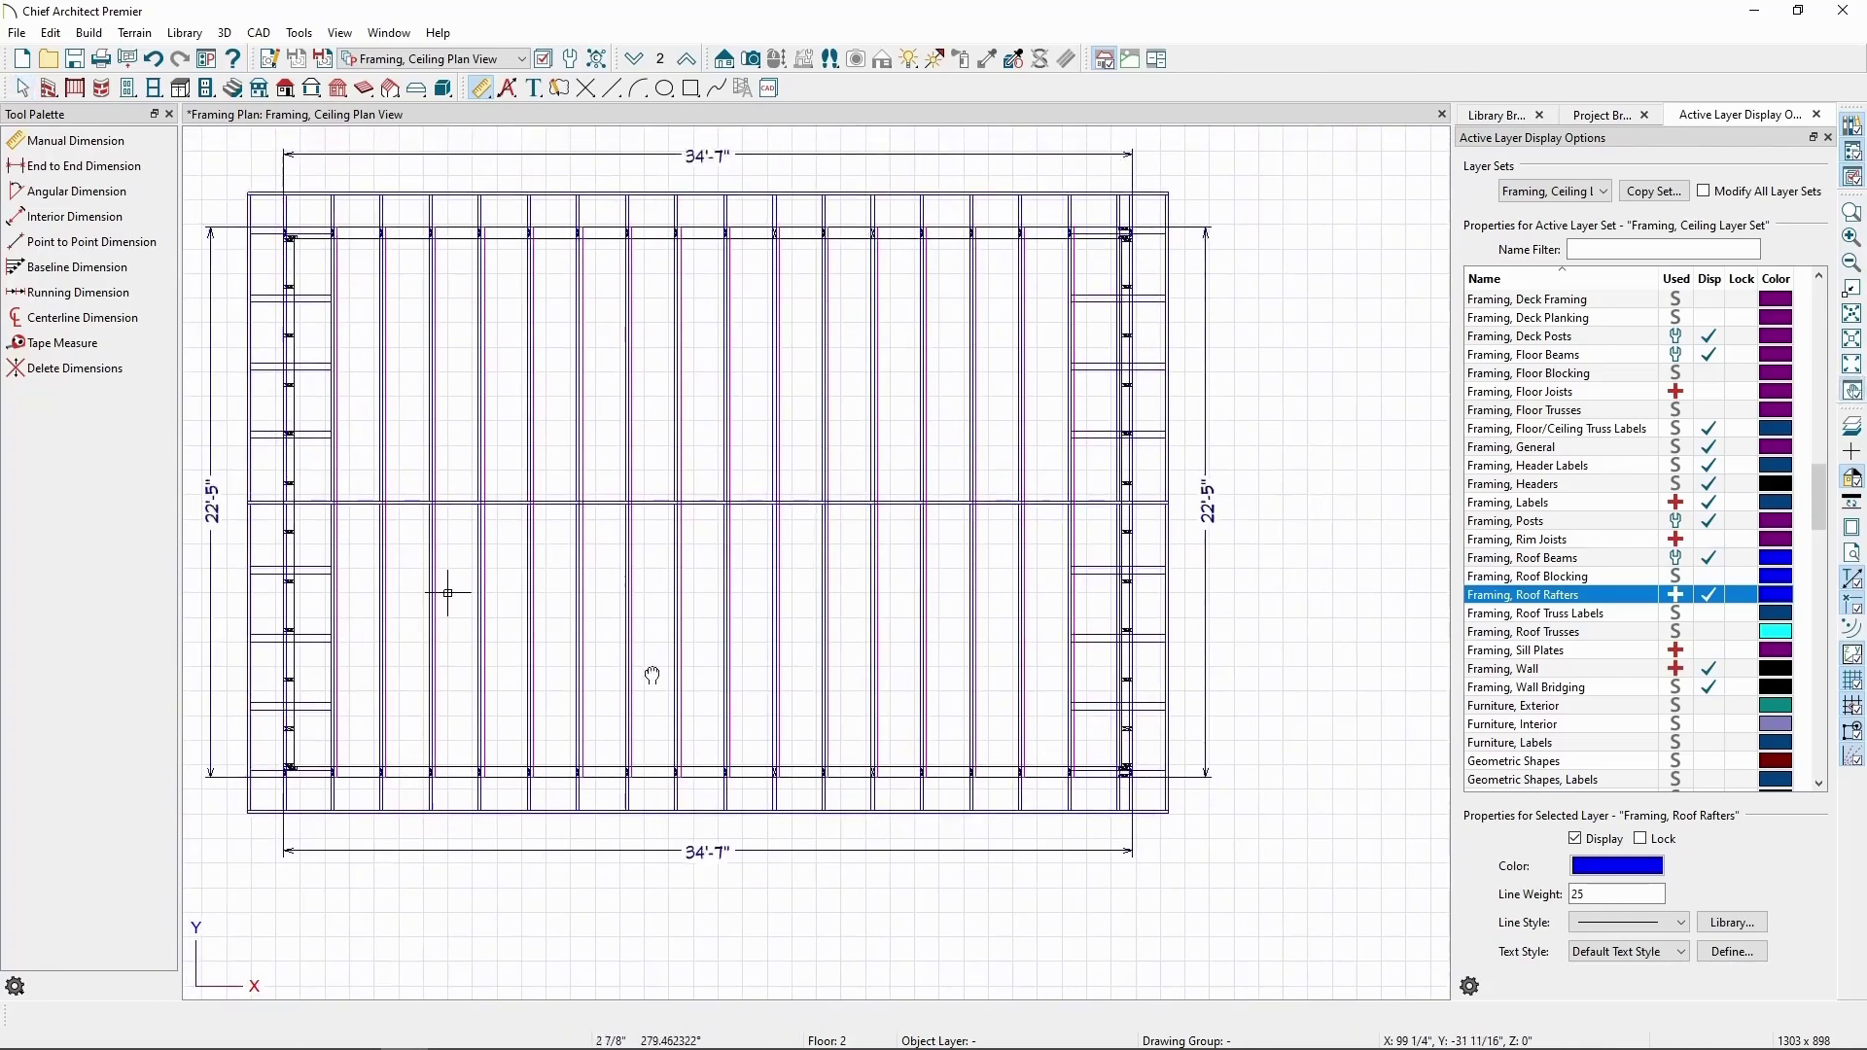